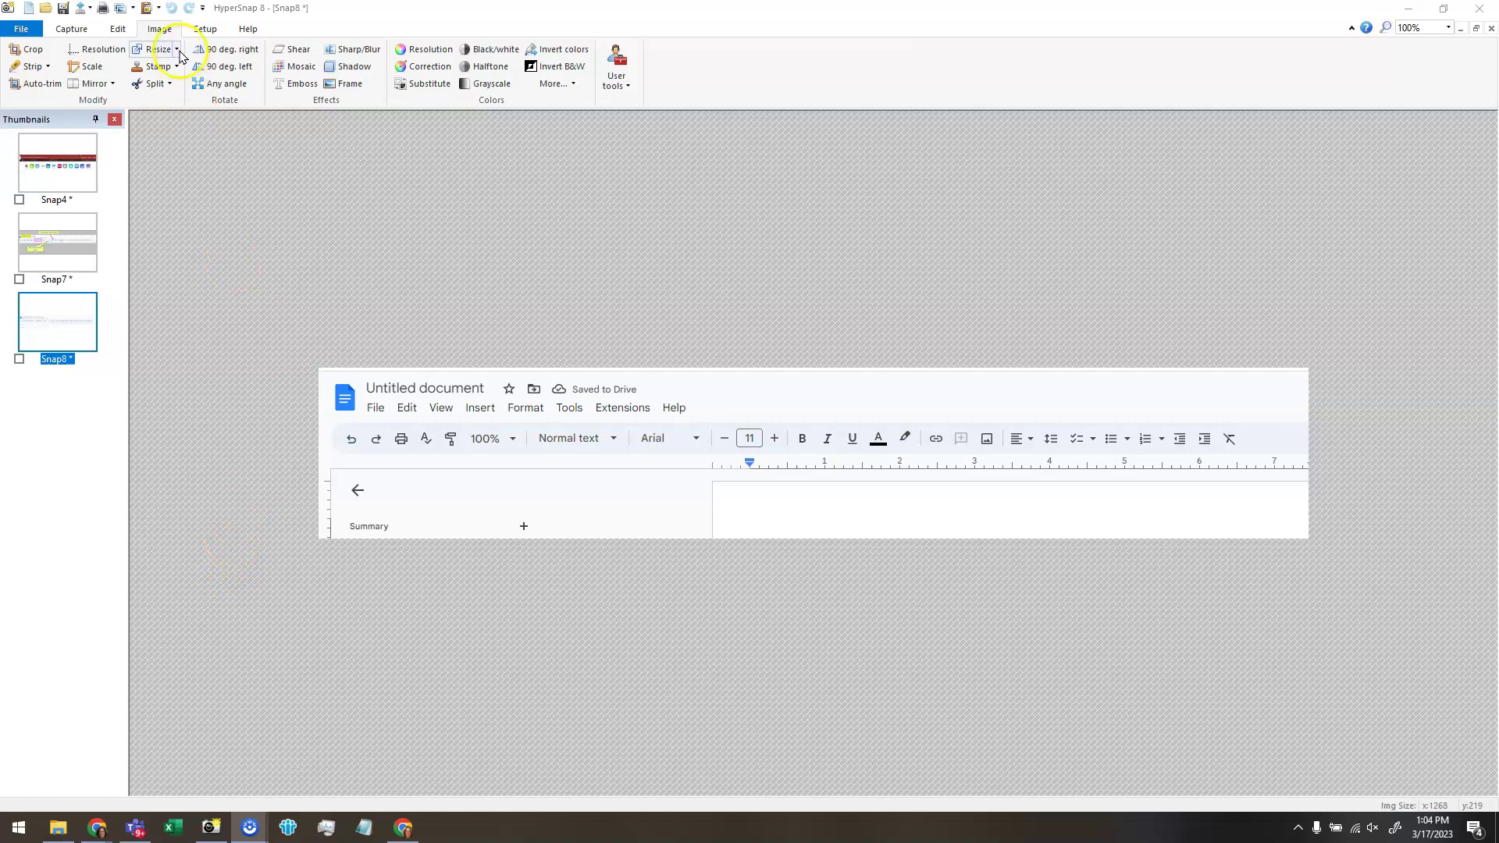
Crop the Snap8 screenshot to the Docs title bar, menu bar, toolbar and ruler, dropping the outline panel.
click(161, 30)
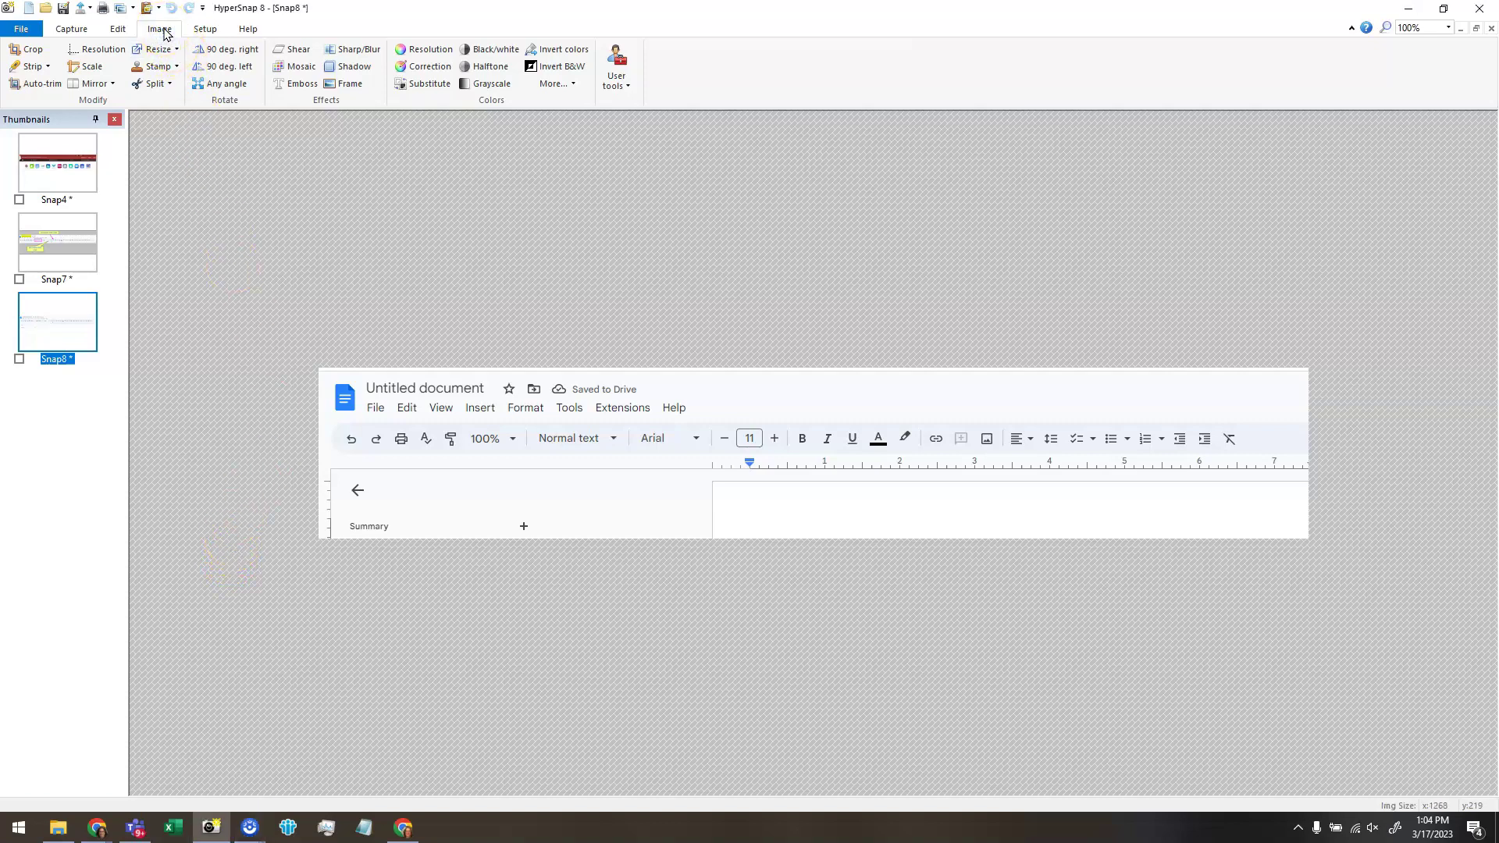
click(34, 50)
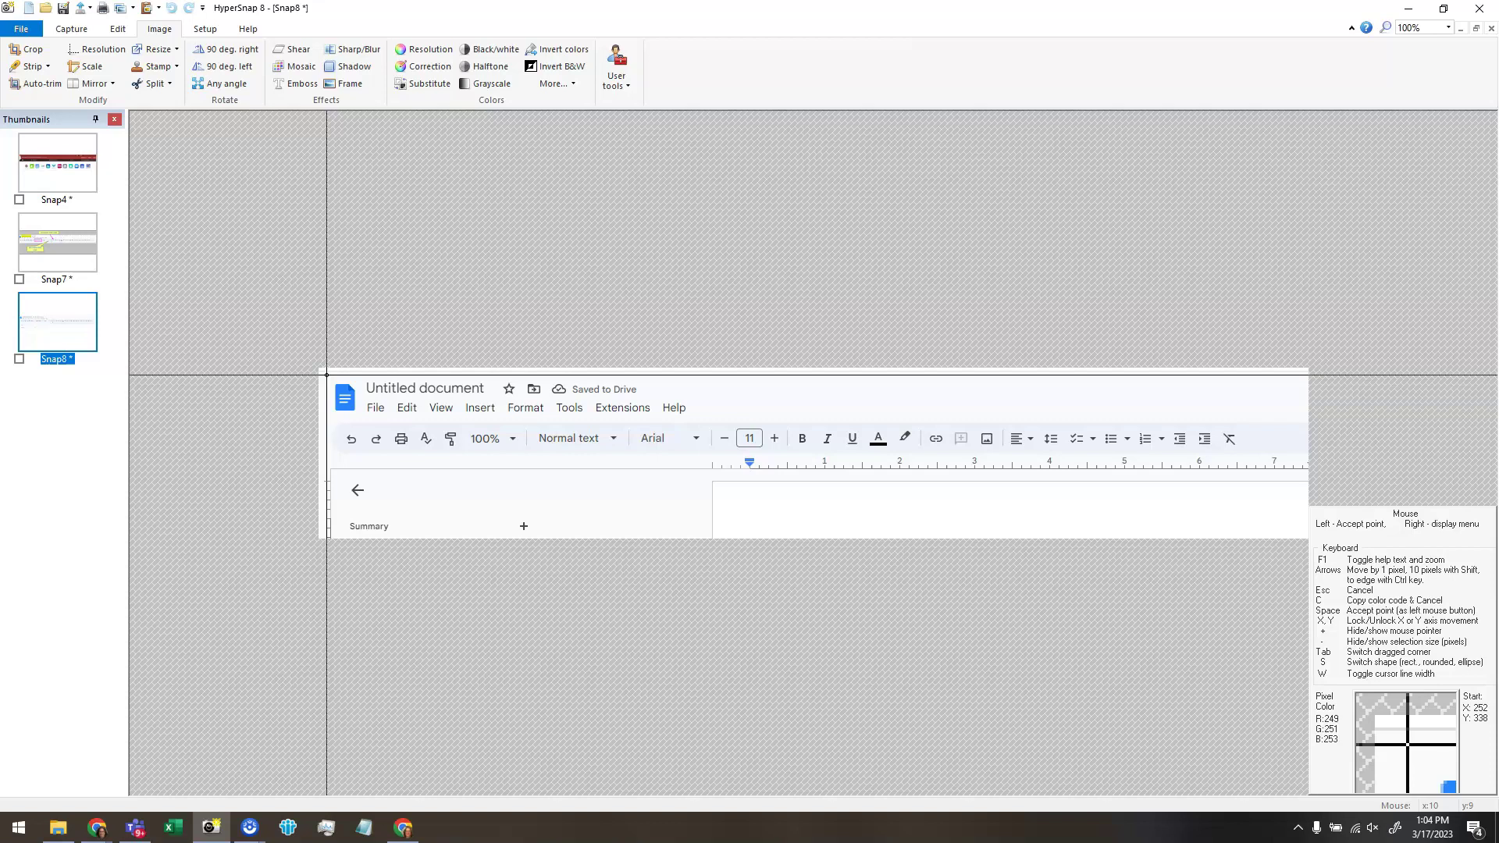
drag(327, 375, 1249, 471)
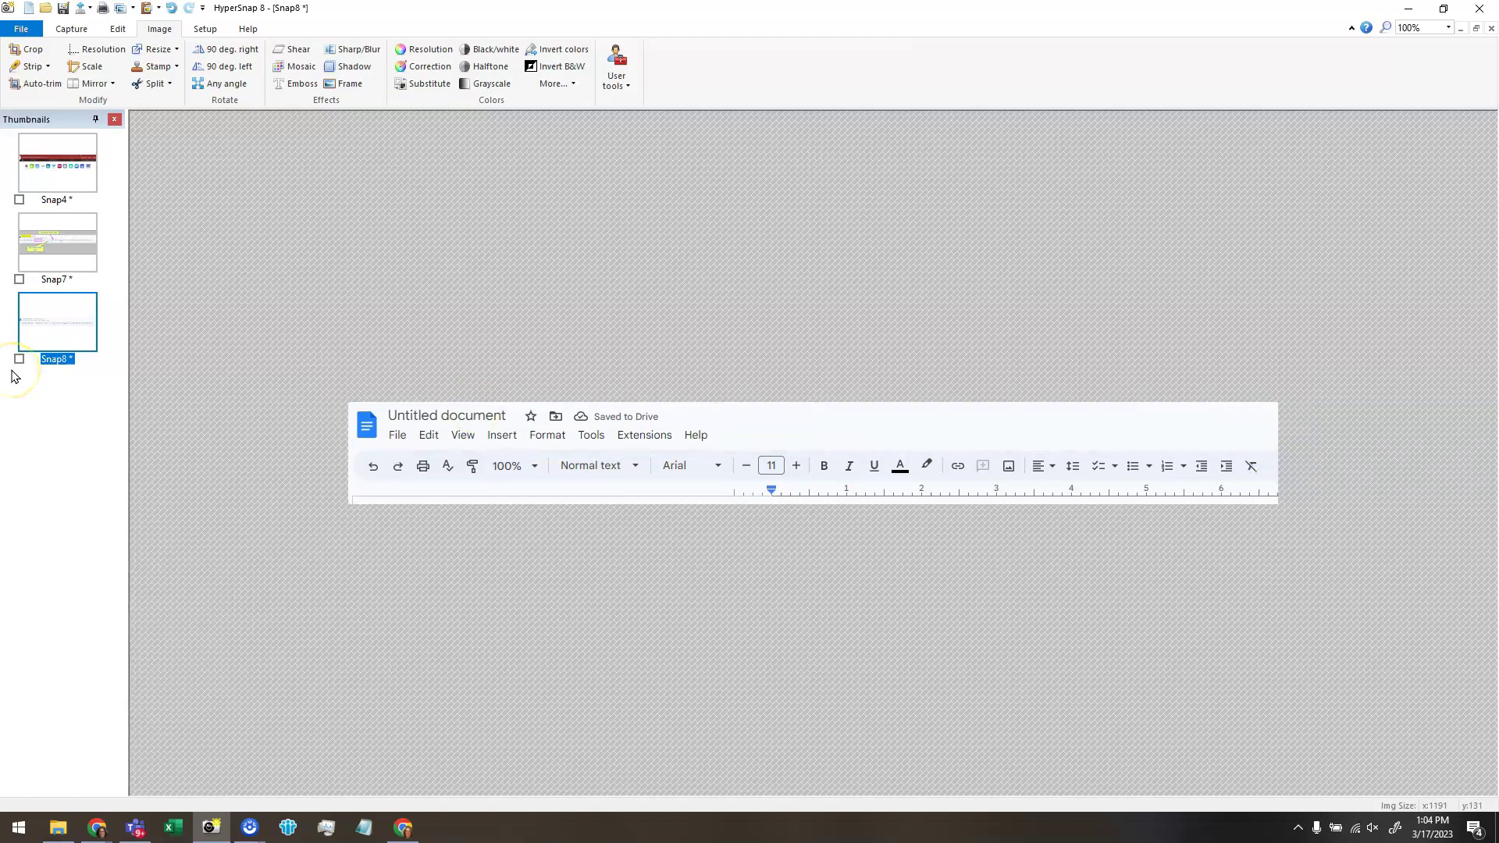
click(44, 362)
Keep the capture name and cover the 'Untitled document' title with a yellow highlight.
click(171, 258)
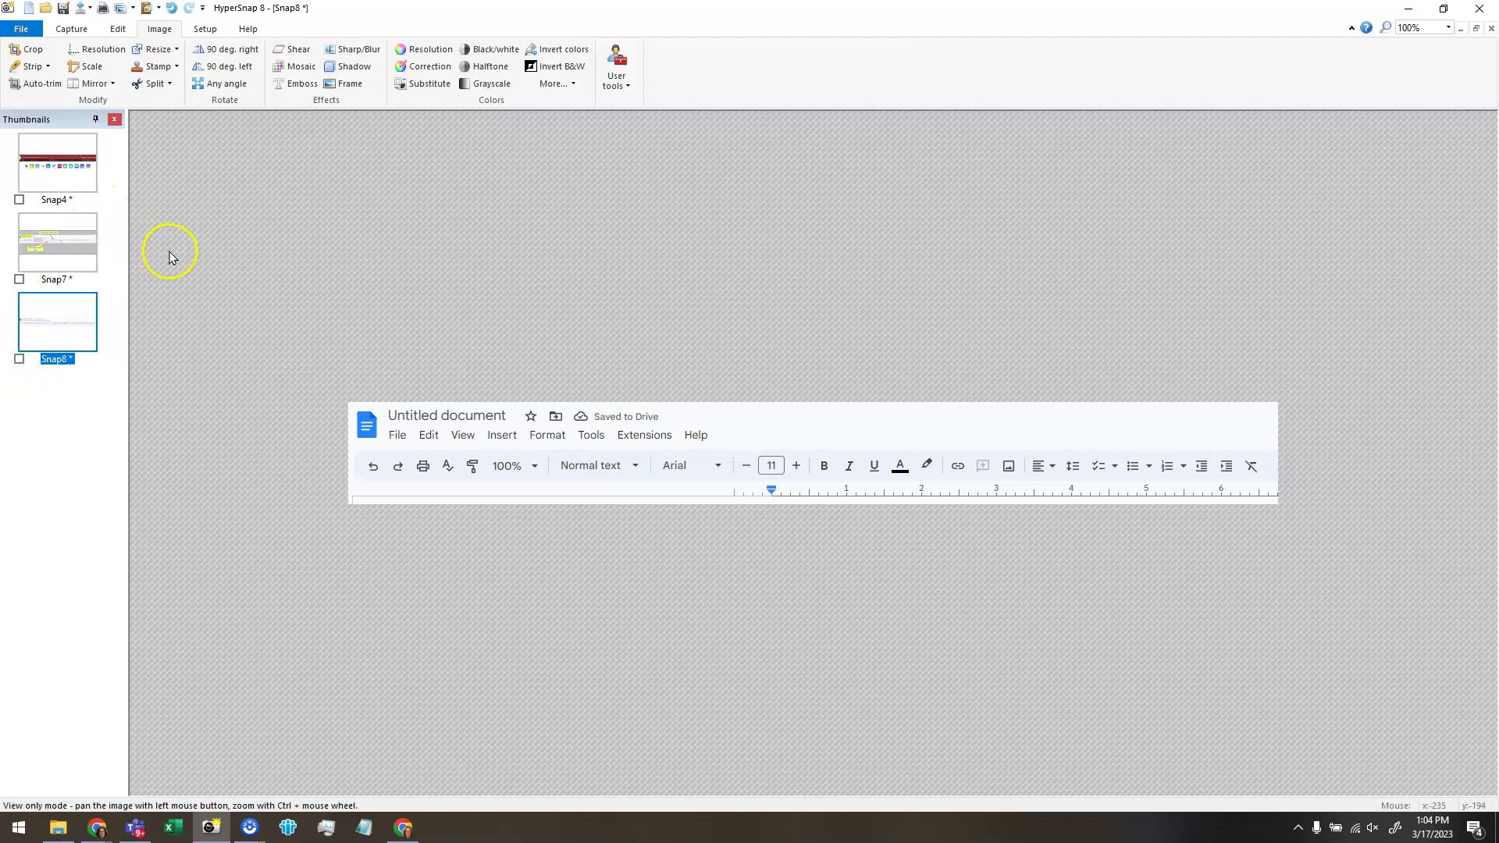
click(118, 29)
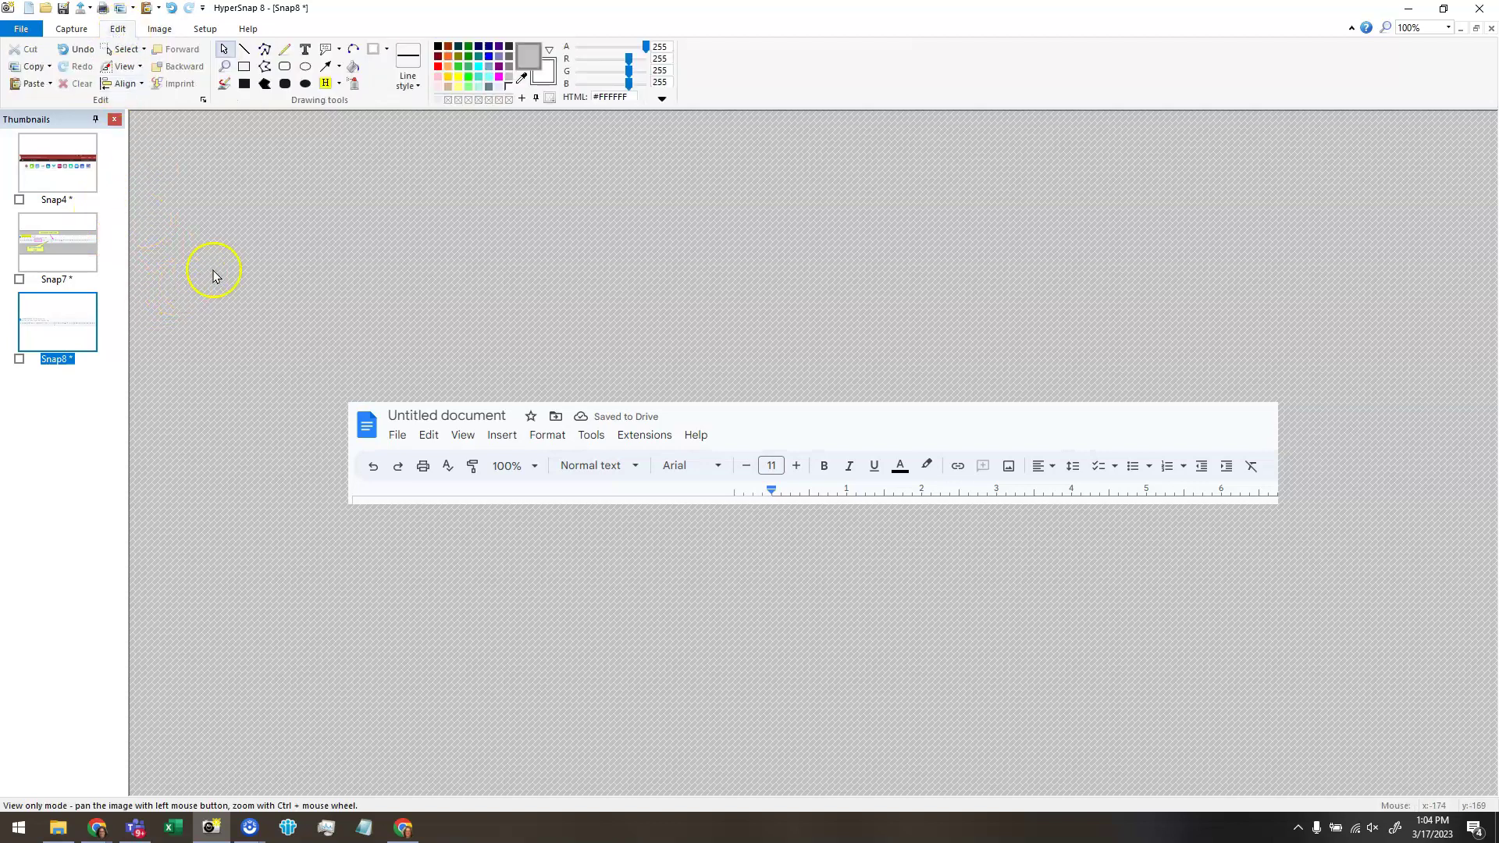
click(339, 84)
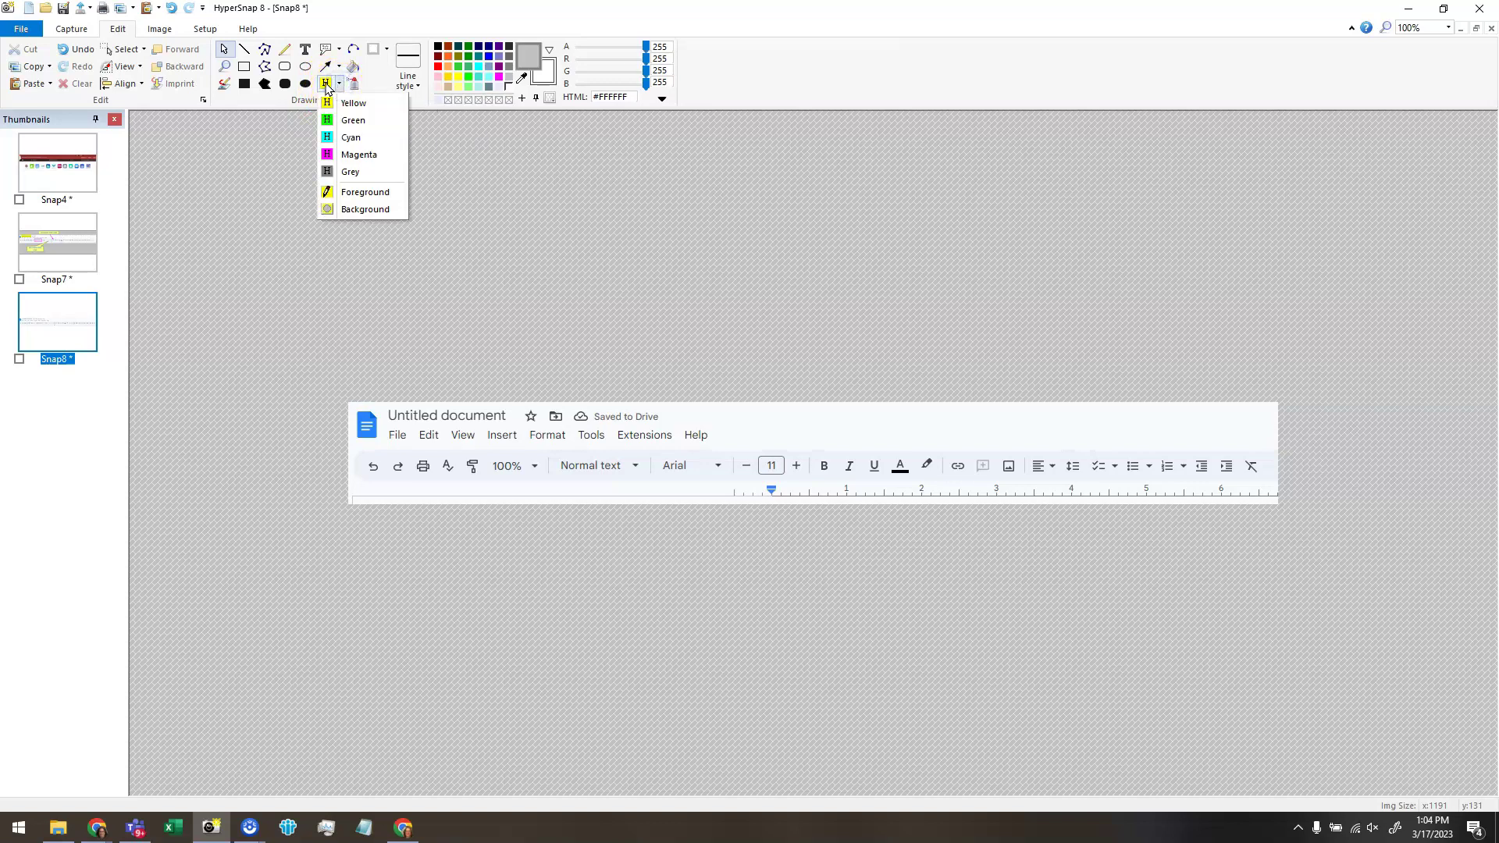
click(326, 86)
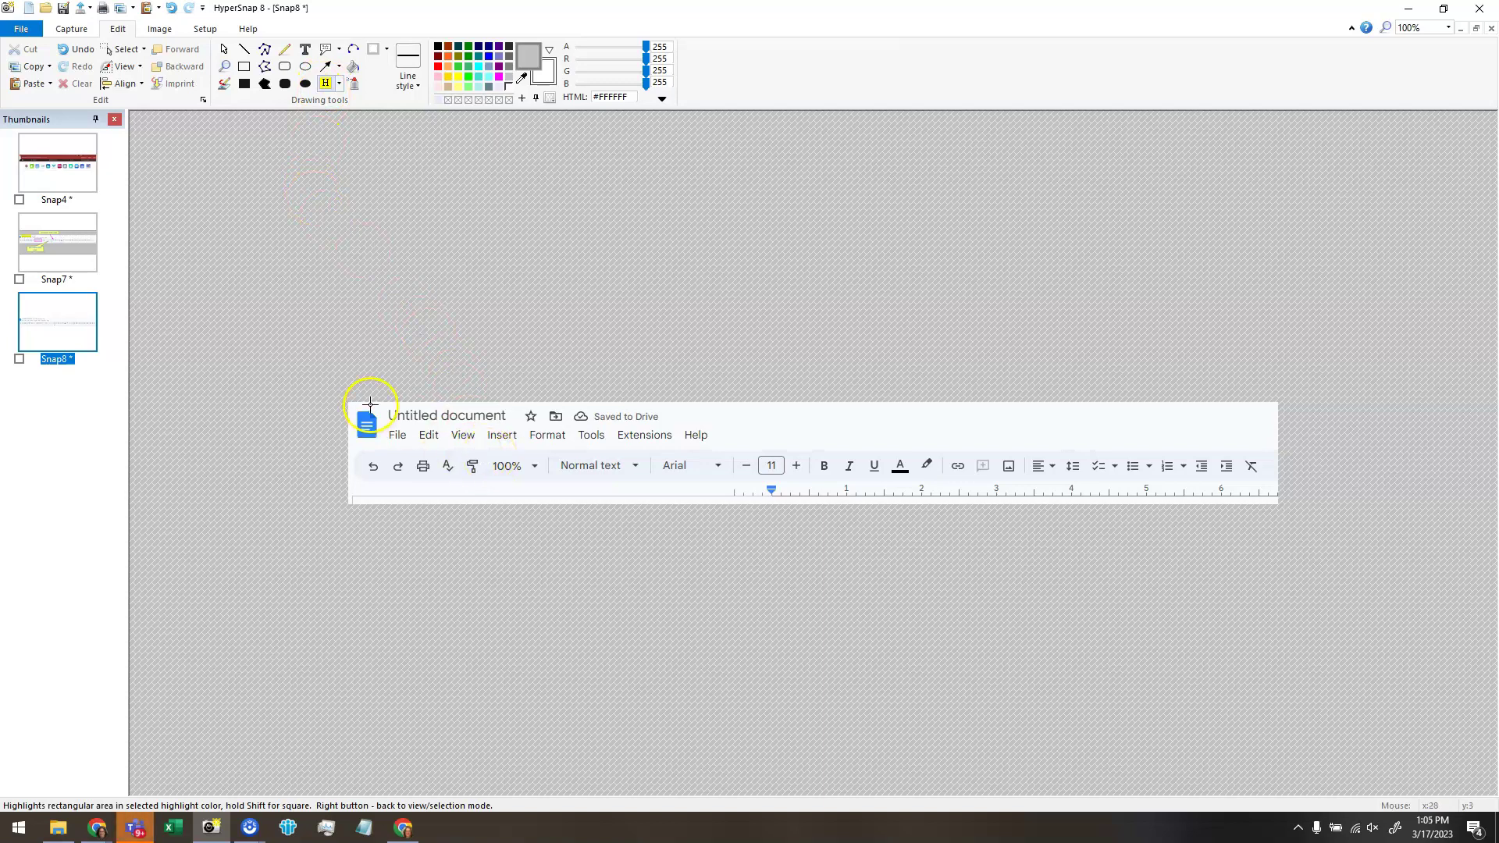
drag(380, 403, 516, 426)
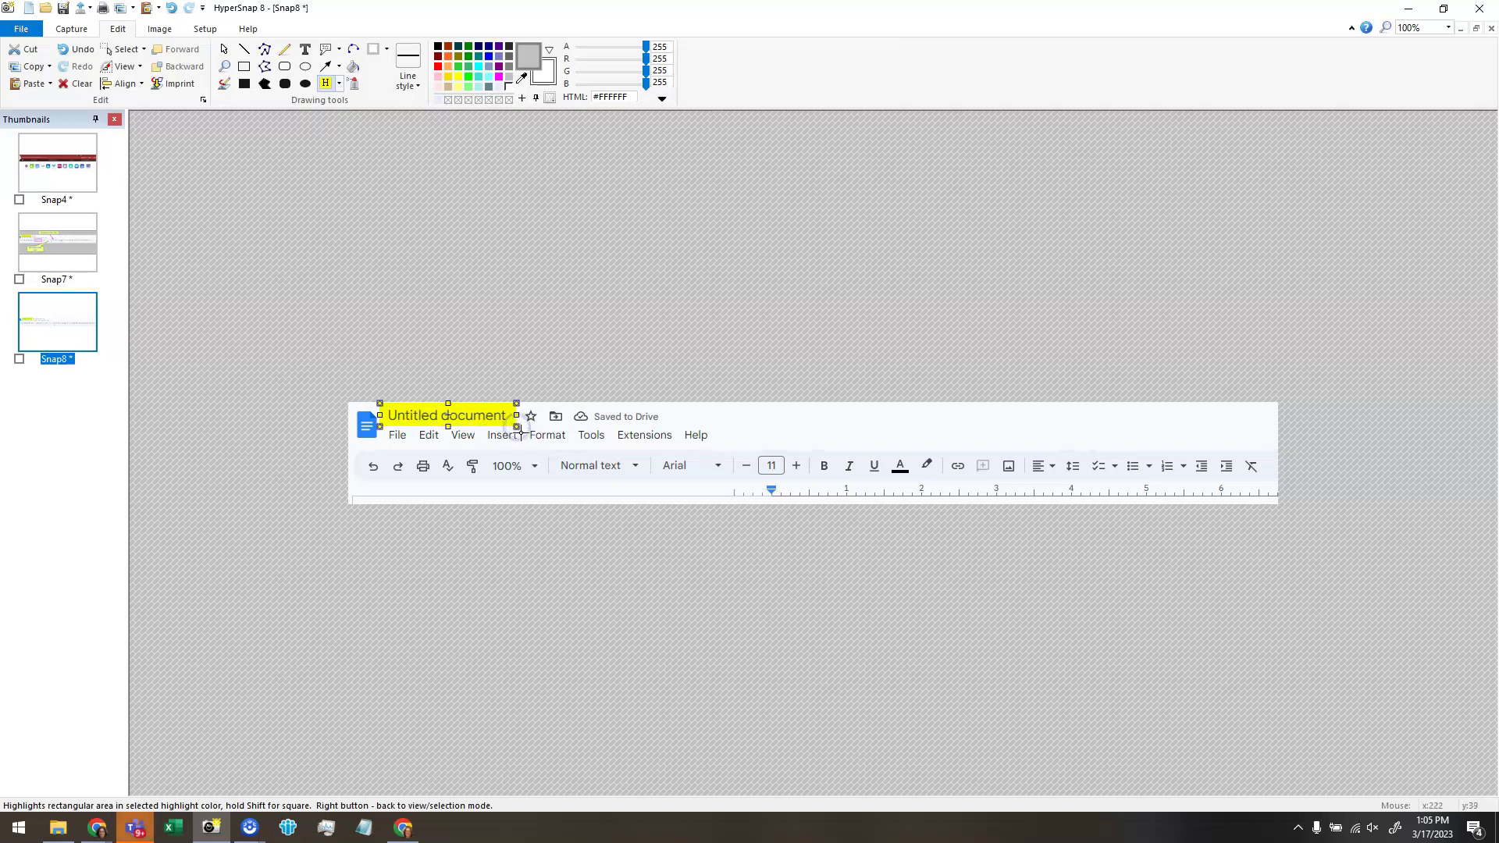
Draw a thick magenta rectangle around the Normal text style box in the toolbar.
click(243, 69)
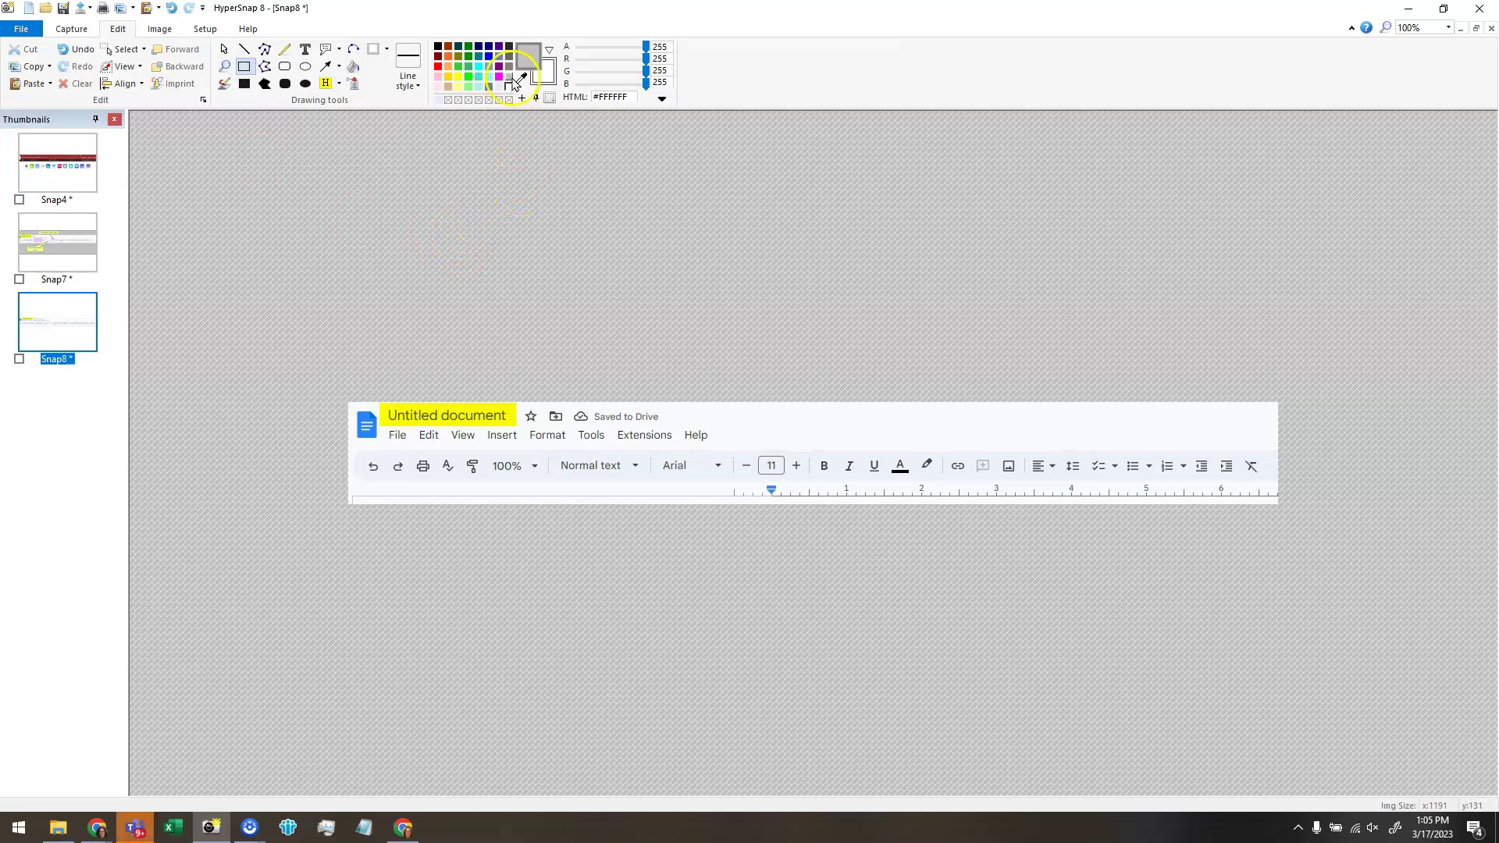
click(528, 57)
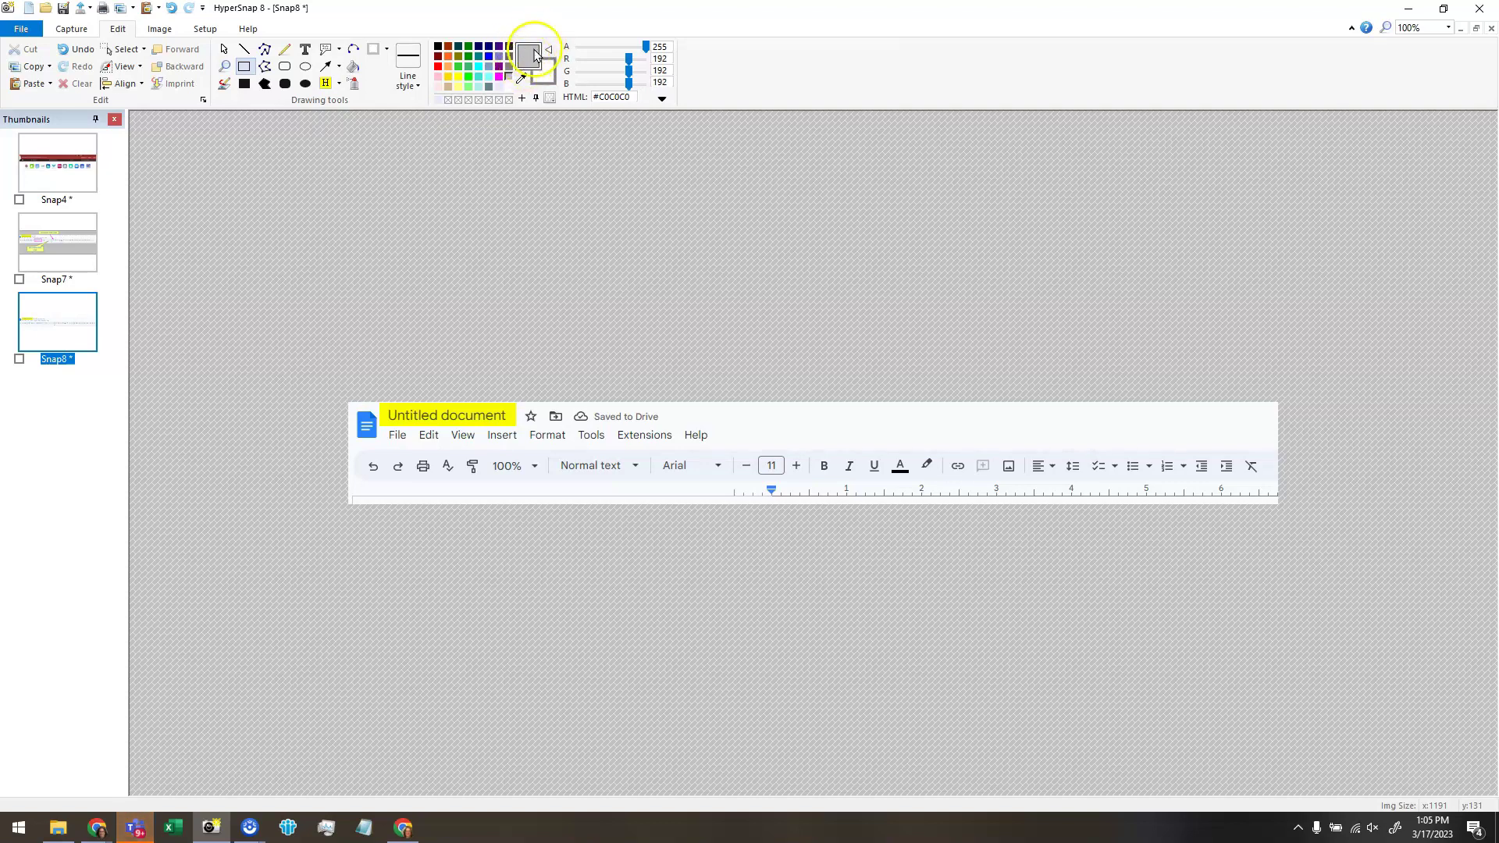
click(499, 76)
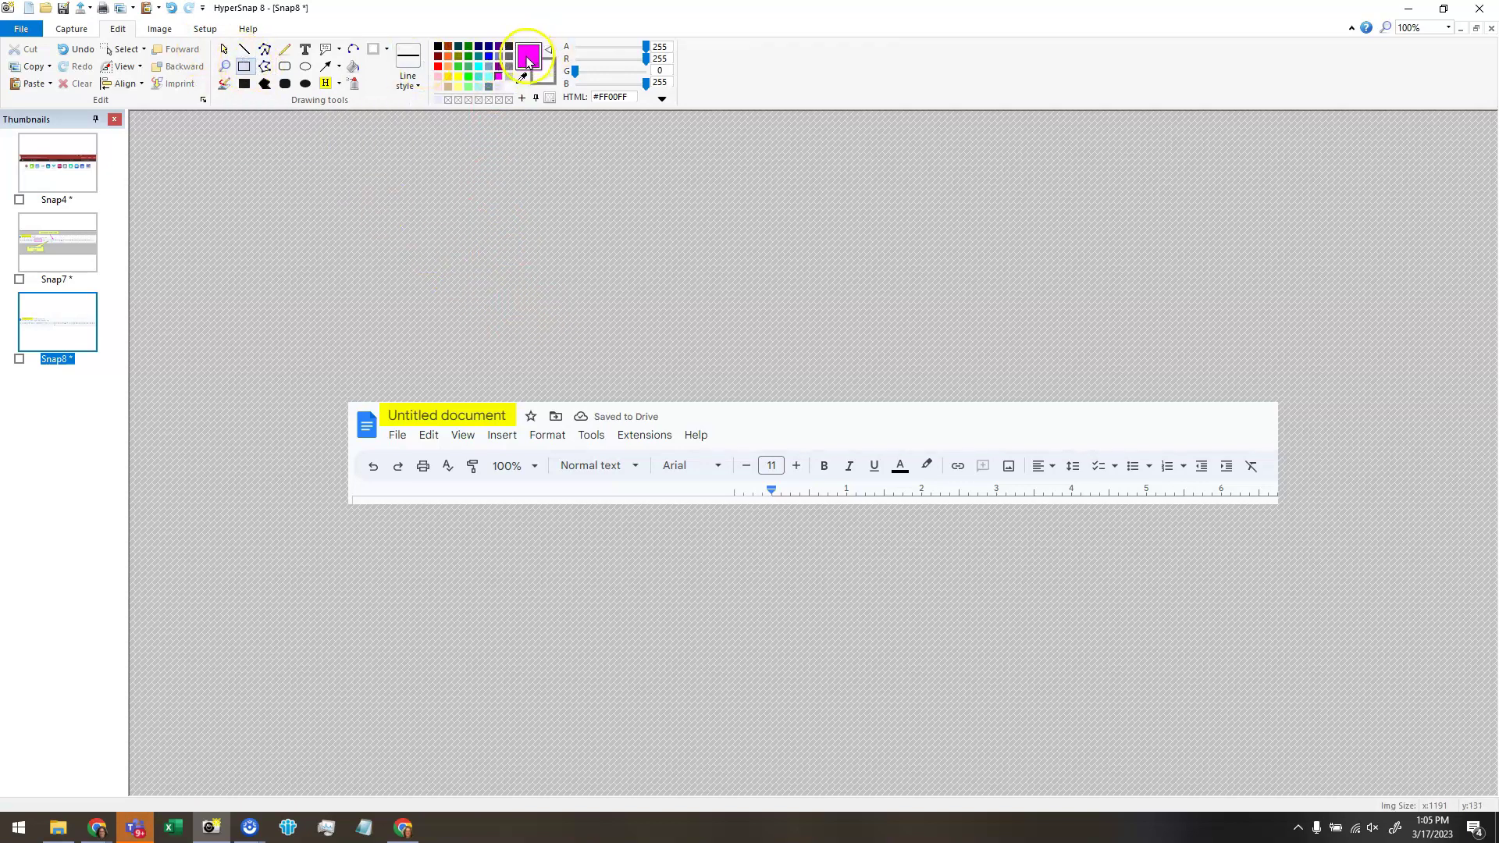
click(407, 78)
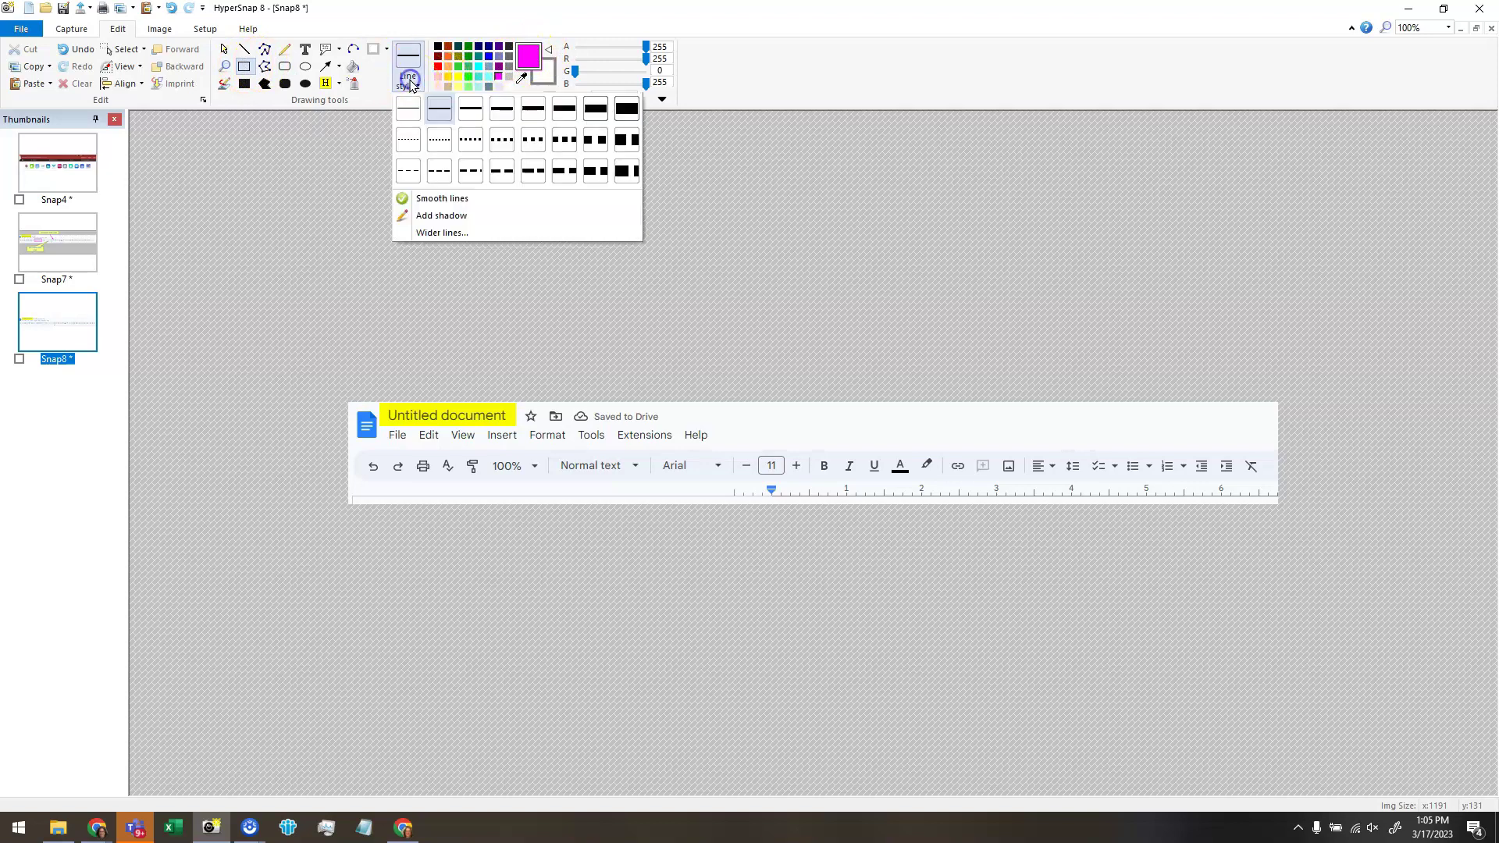
click(524, 114)
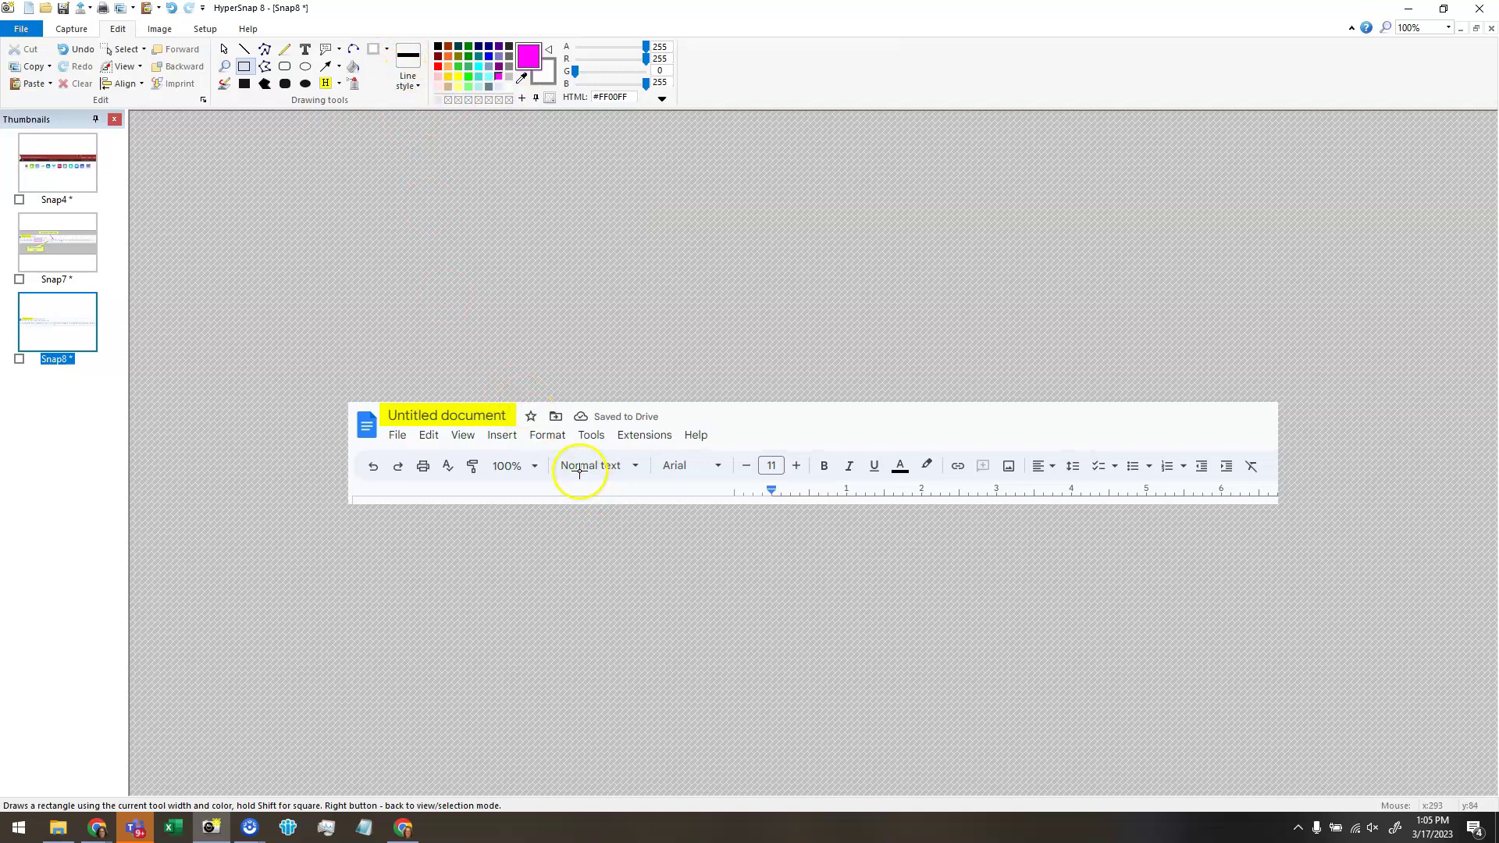
drag(549, 447, 645, 483)
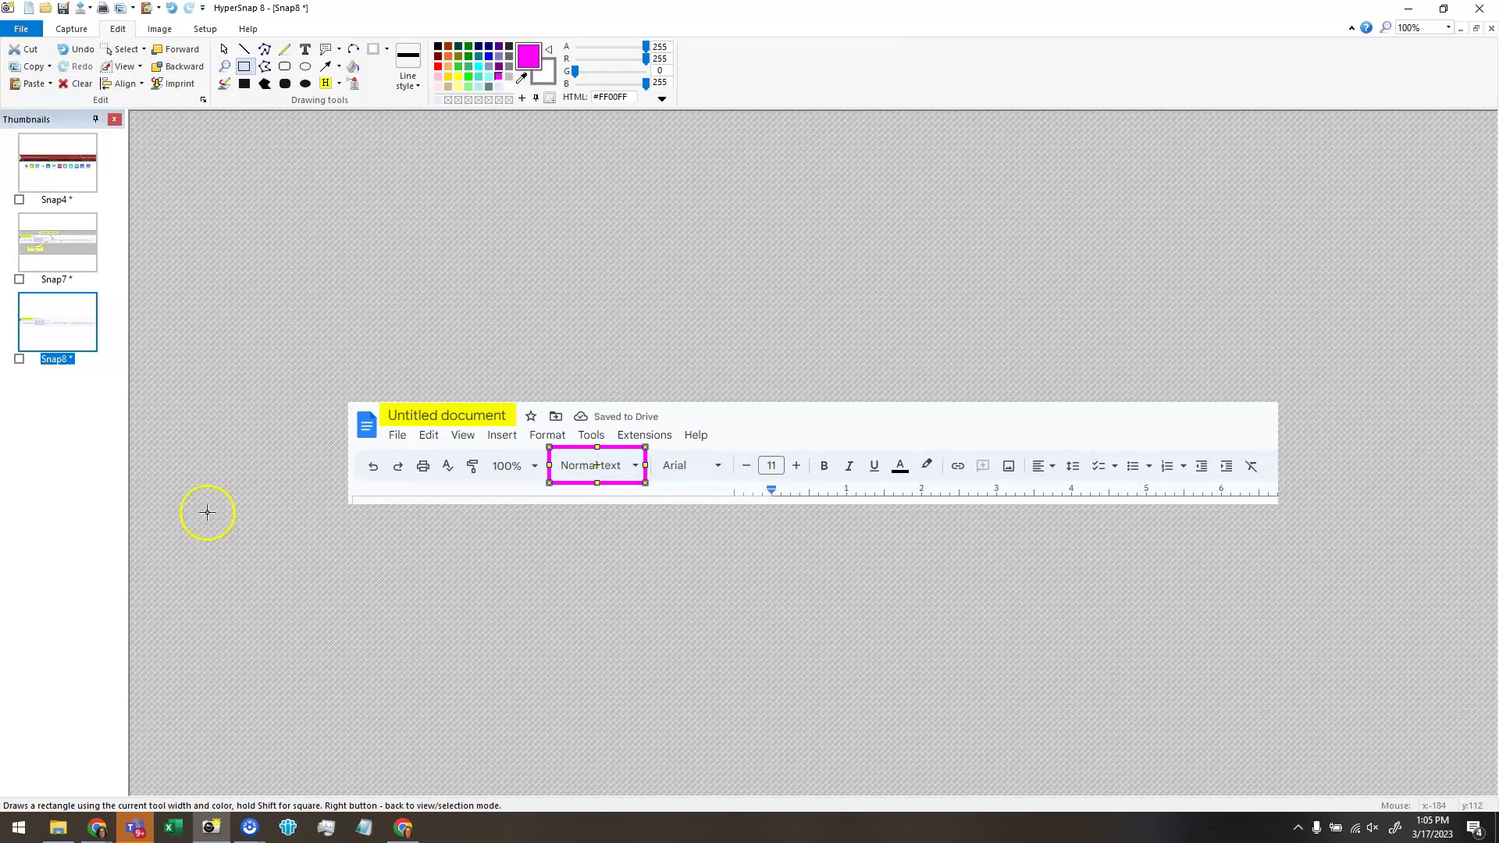
Draw a magenta arrow from above the toolbar down to the font-size + button.
click(323, 67)
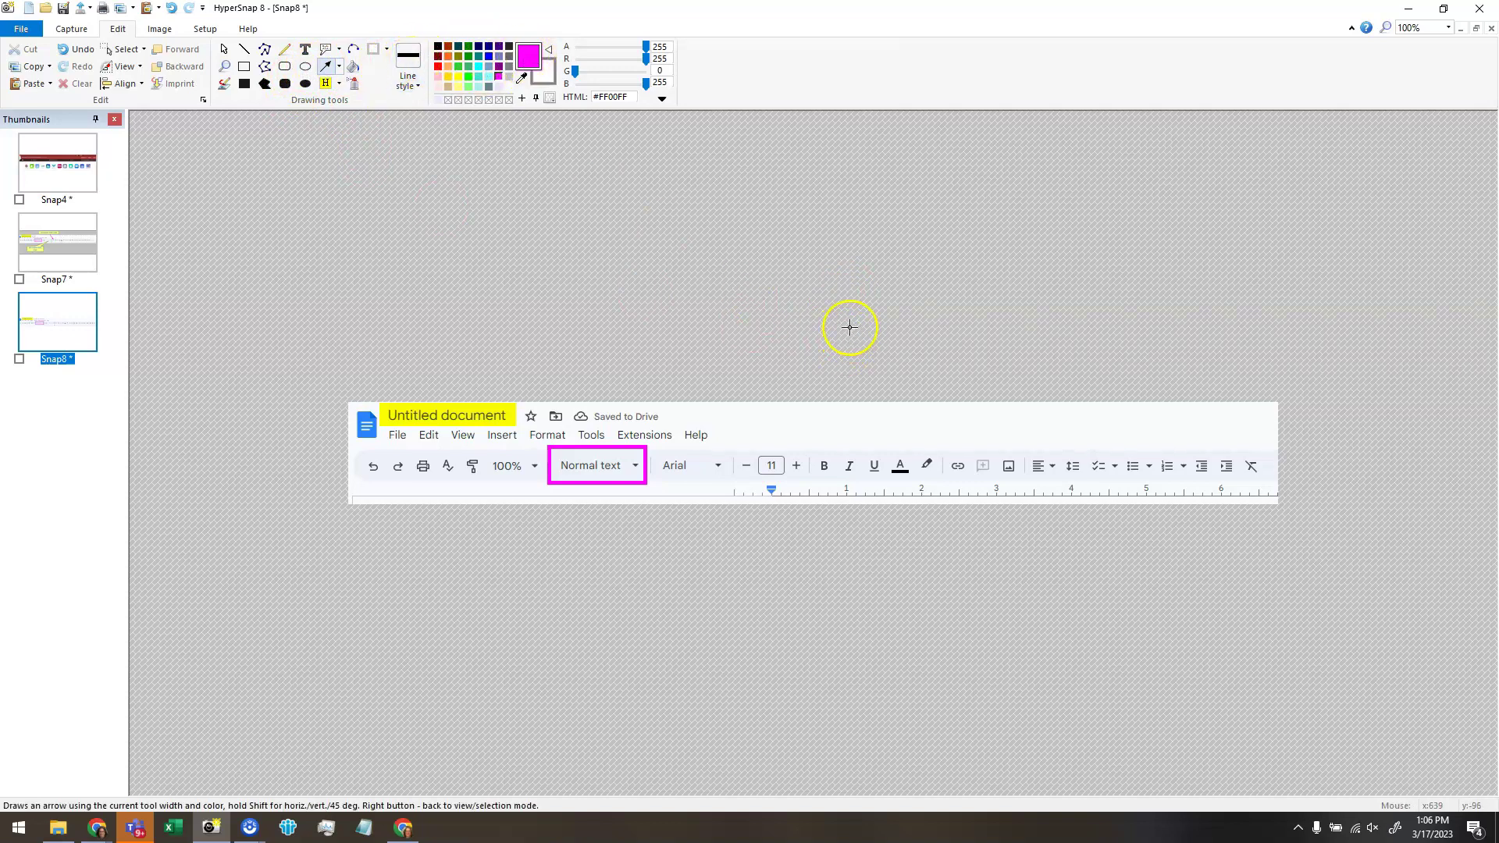
drag(843, 330, 799, 457)
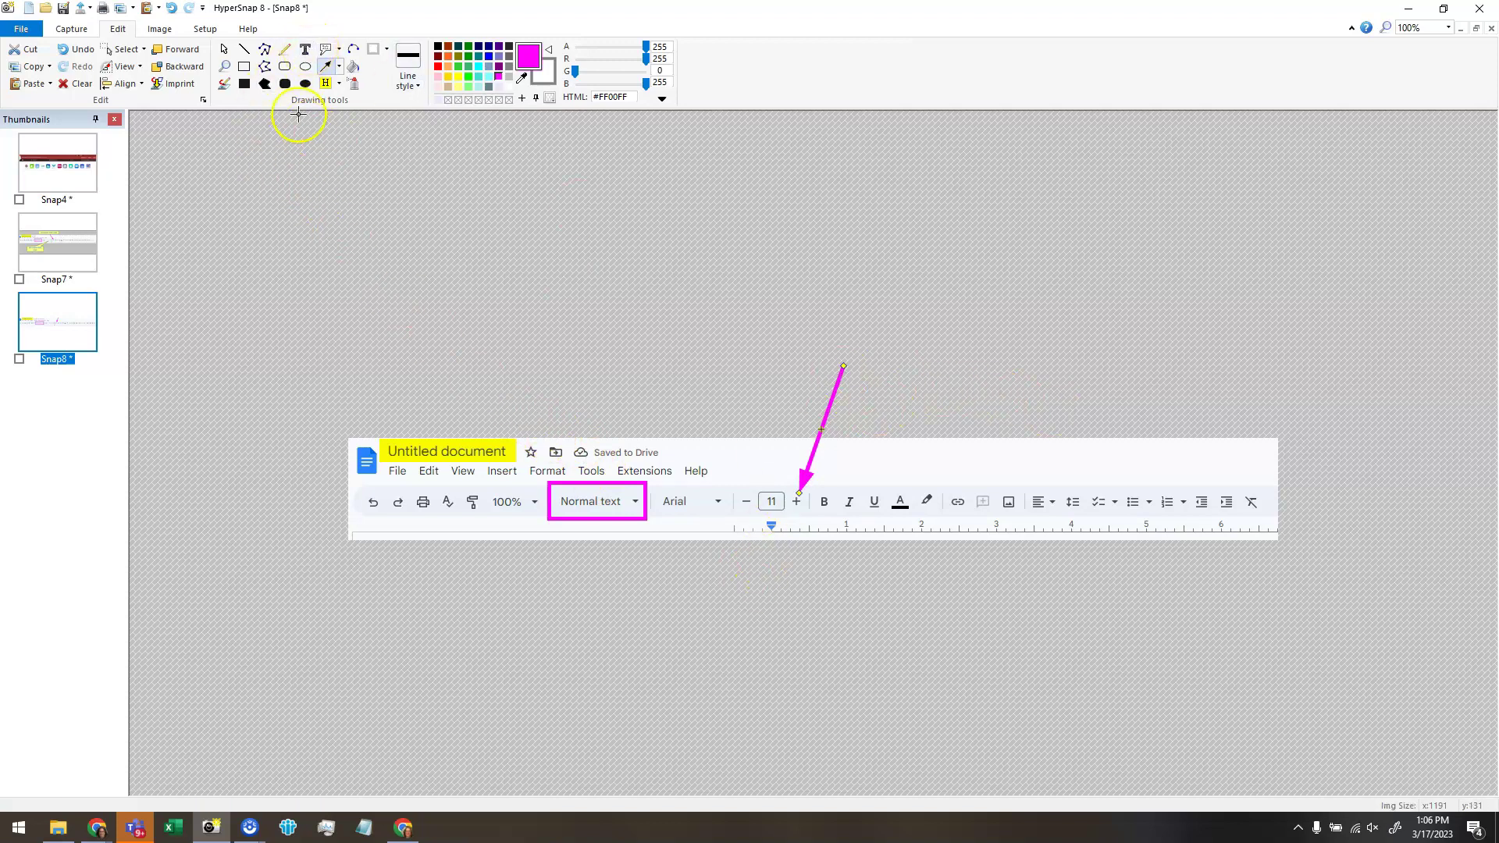
Add a text box at the arrow's tail, with live updates on, reading 'Increase font size'.
click(306, 51)
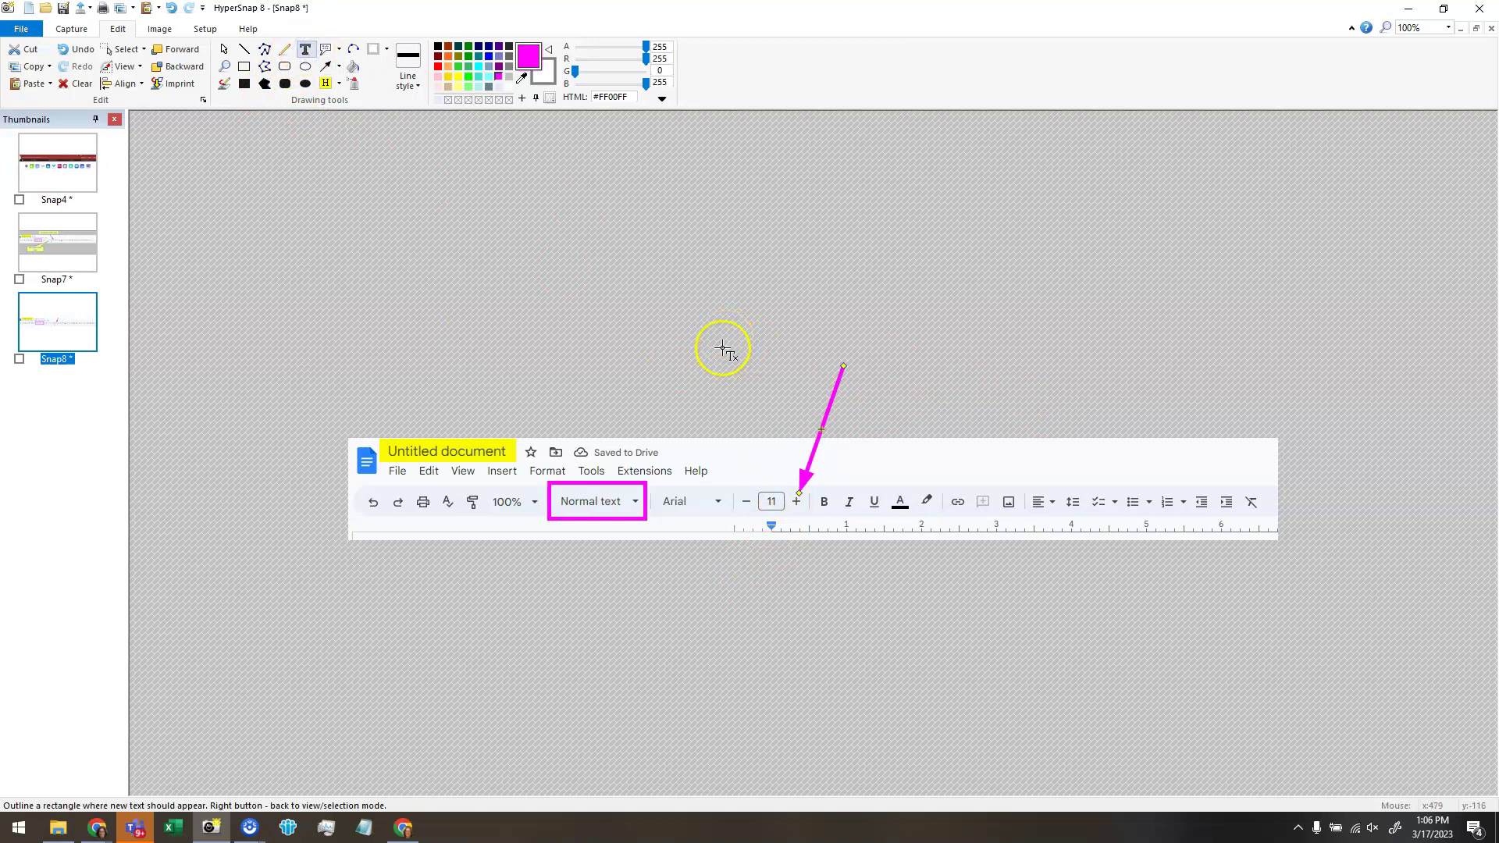
drag(726, 335, 901, 384)
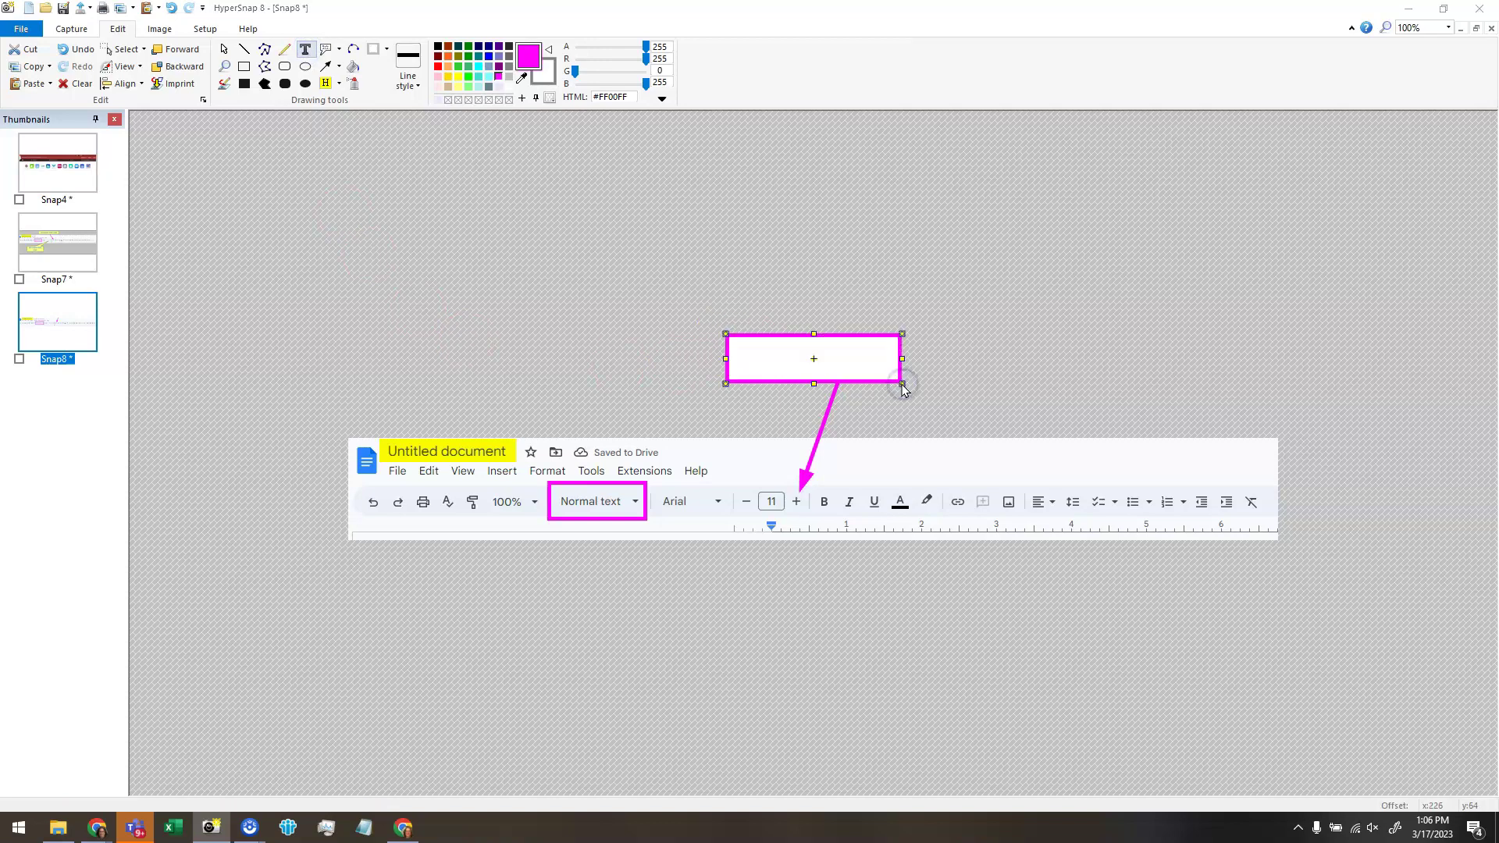
drag(758, 263, 443, 182)
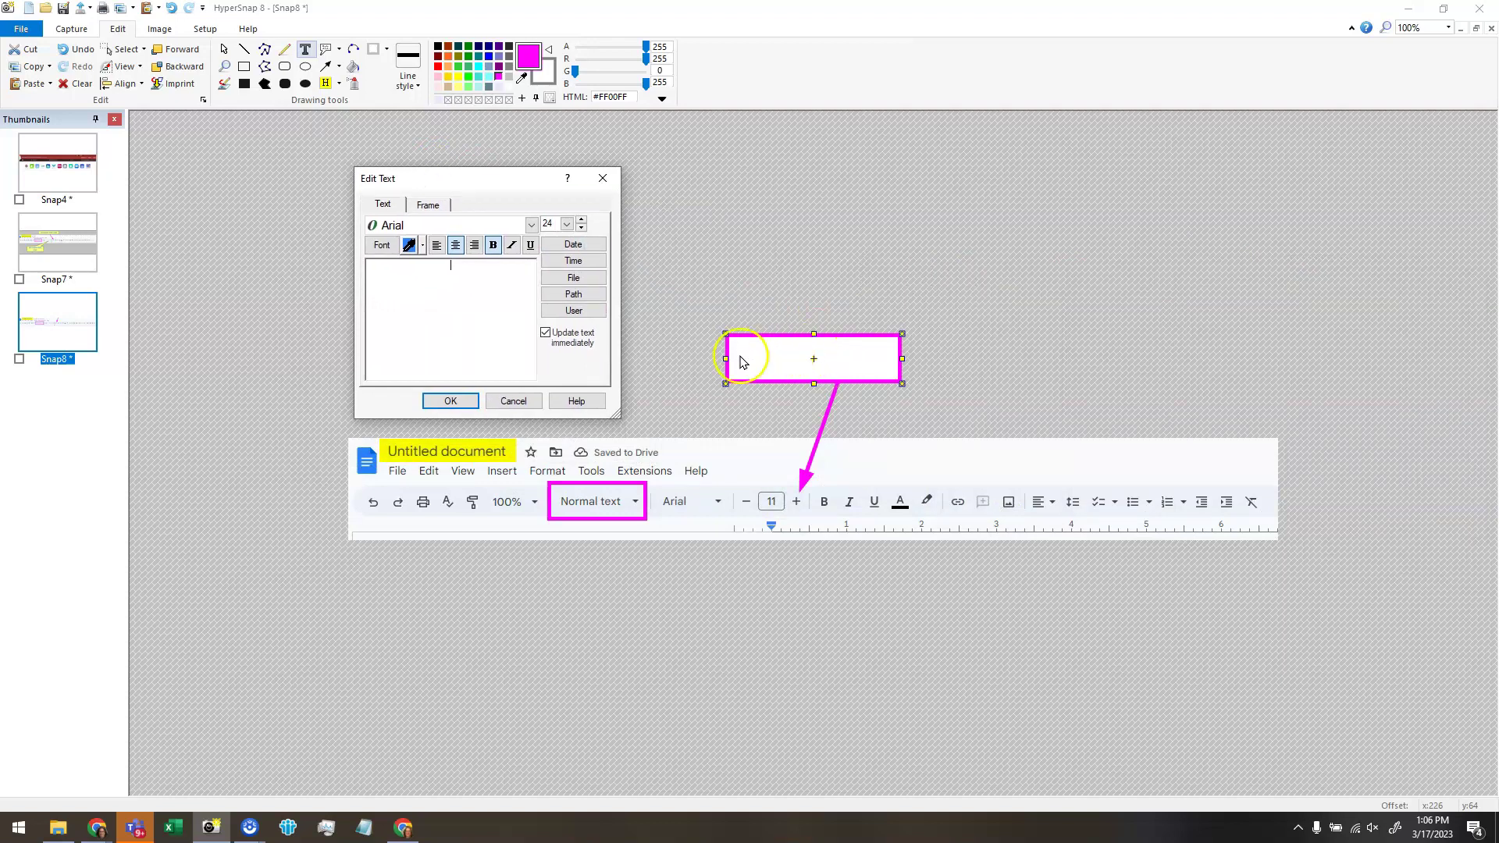
click(546, 333)
text(Increase fo)
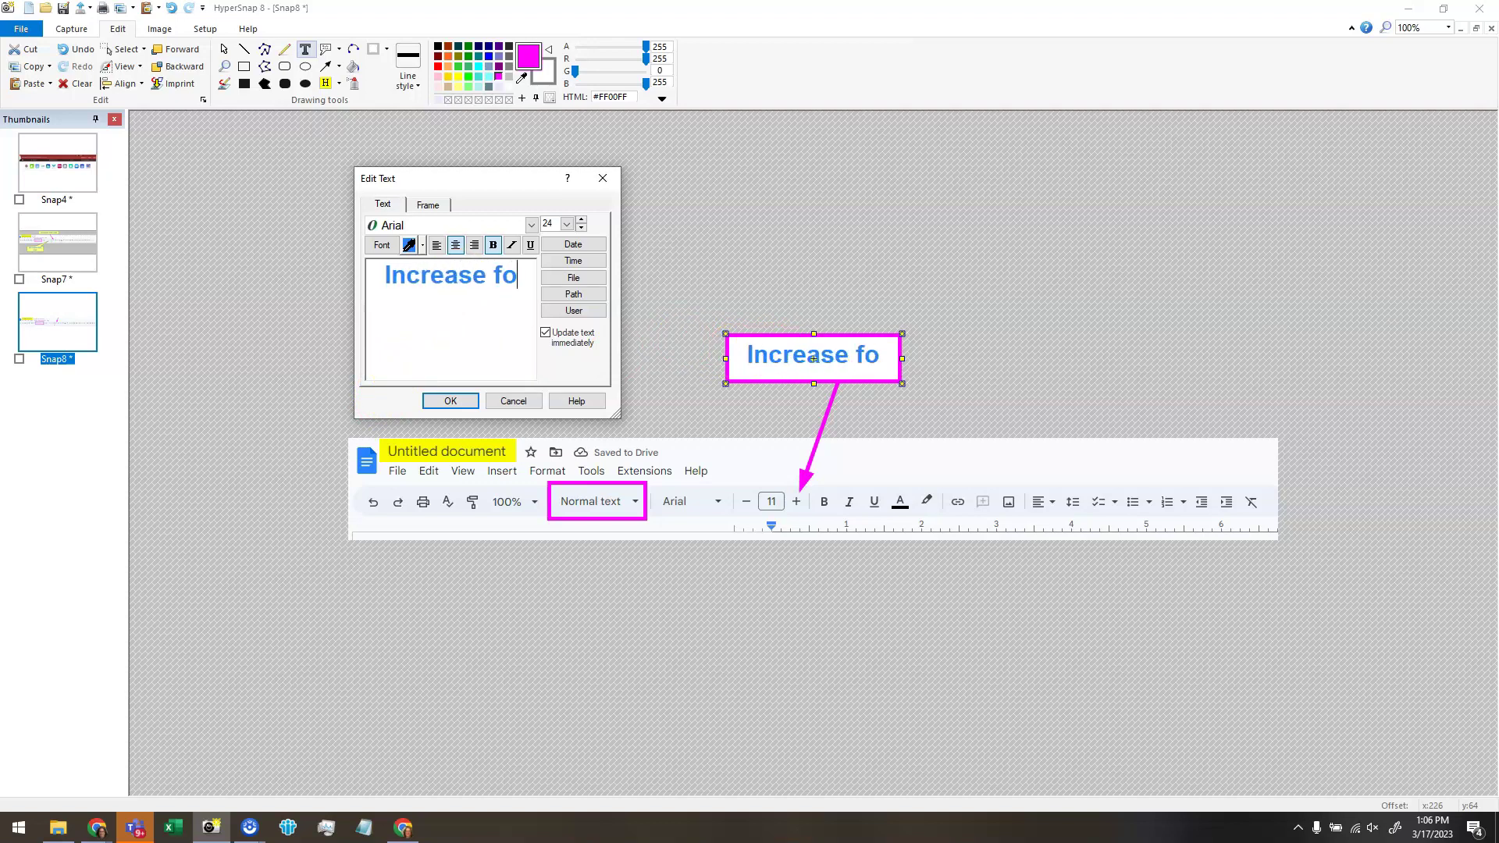
text(nt size)
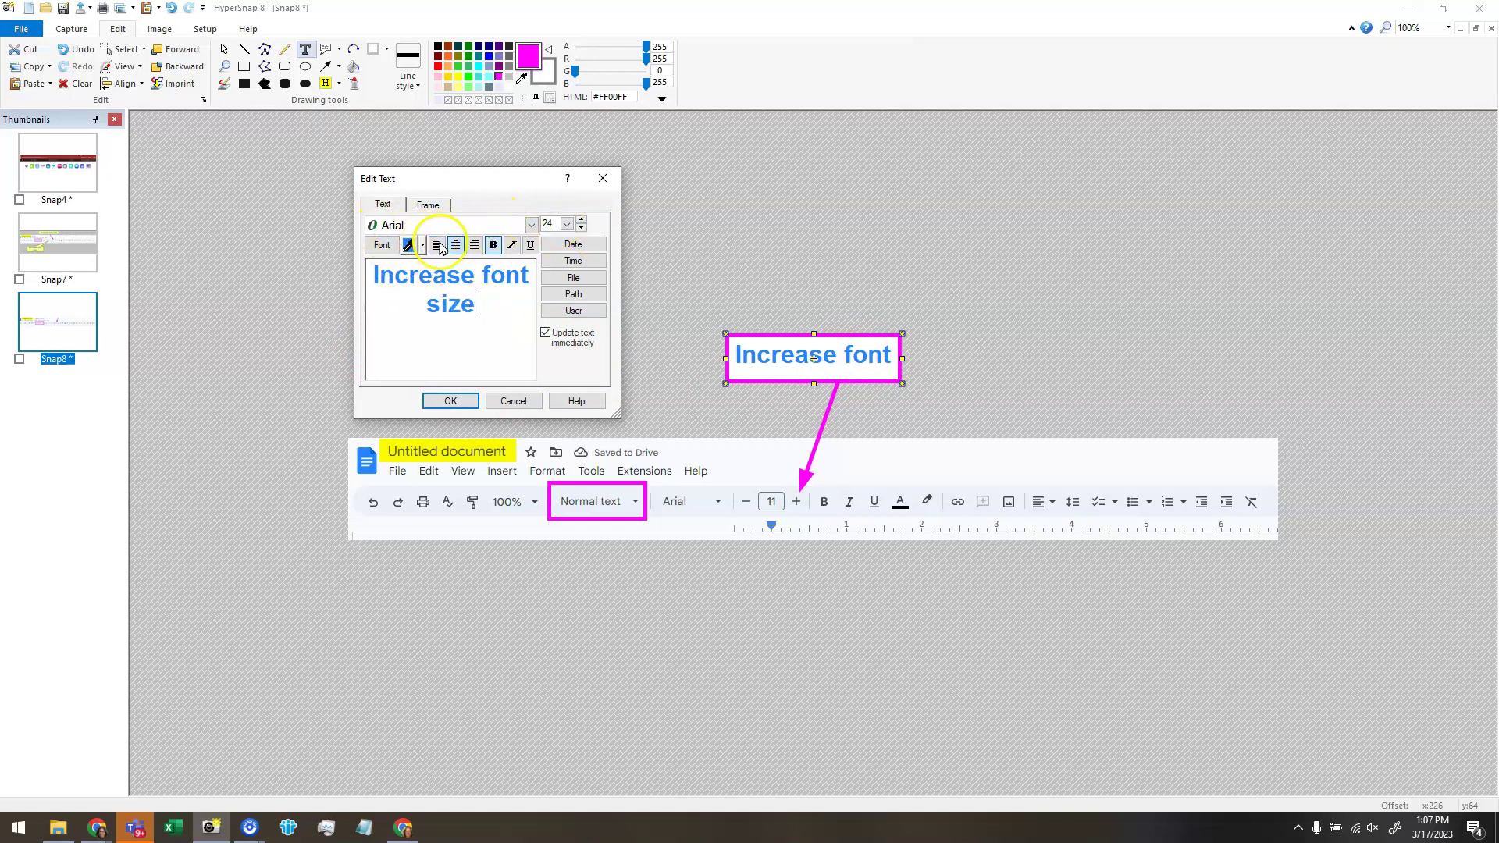
Set the callout text to 18 point and colour it magenta.
drag(492, 312, 320, 259)
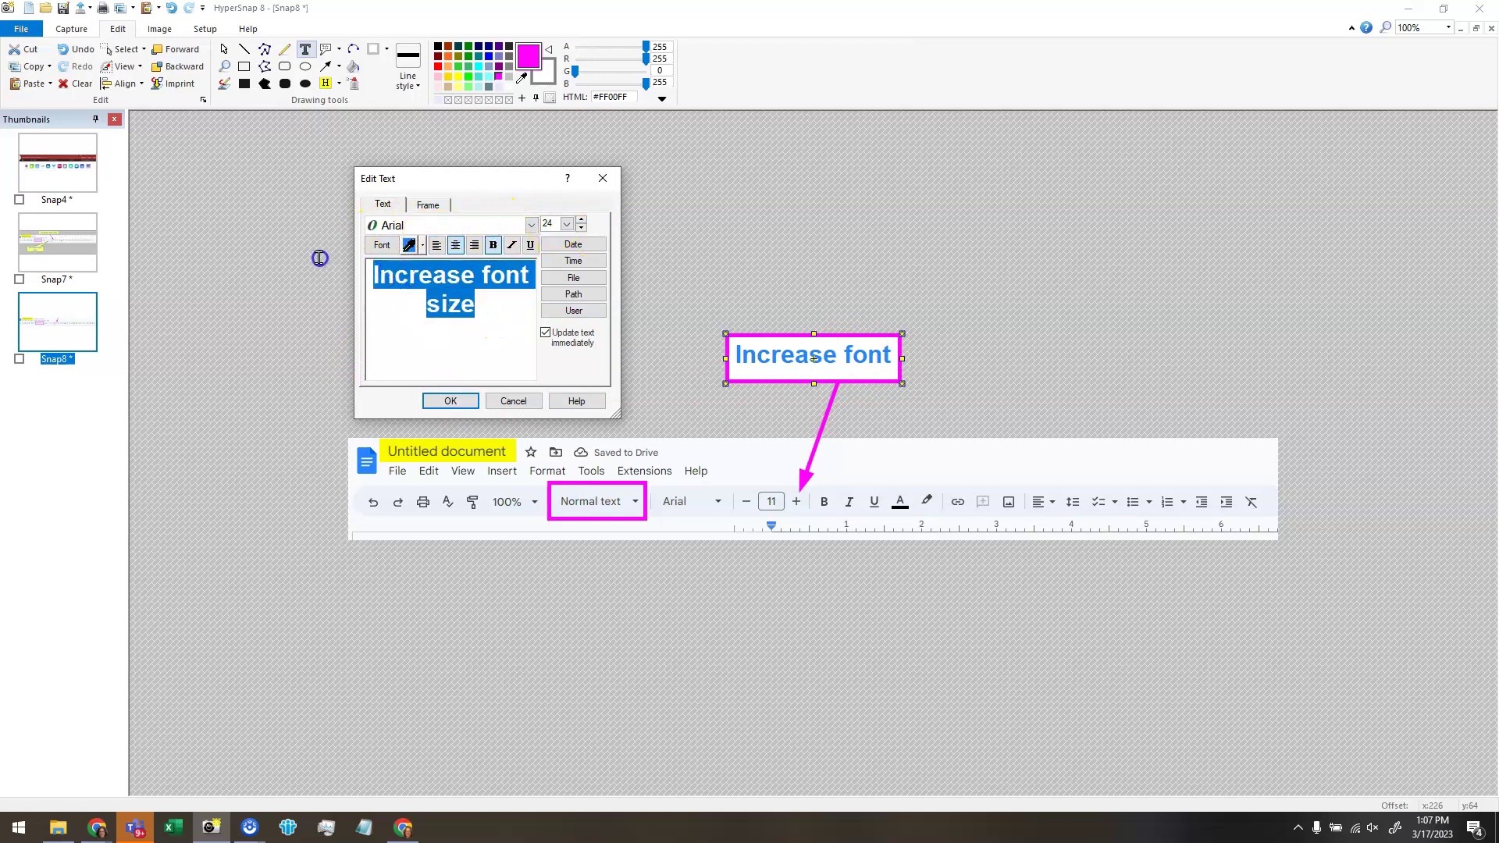
click(568, 225)
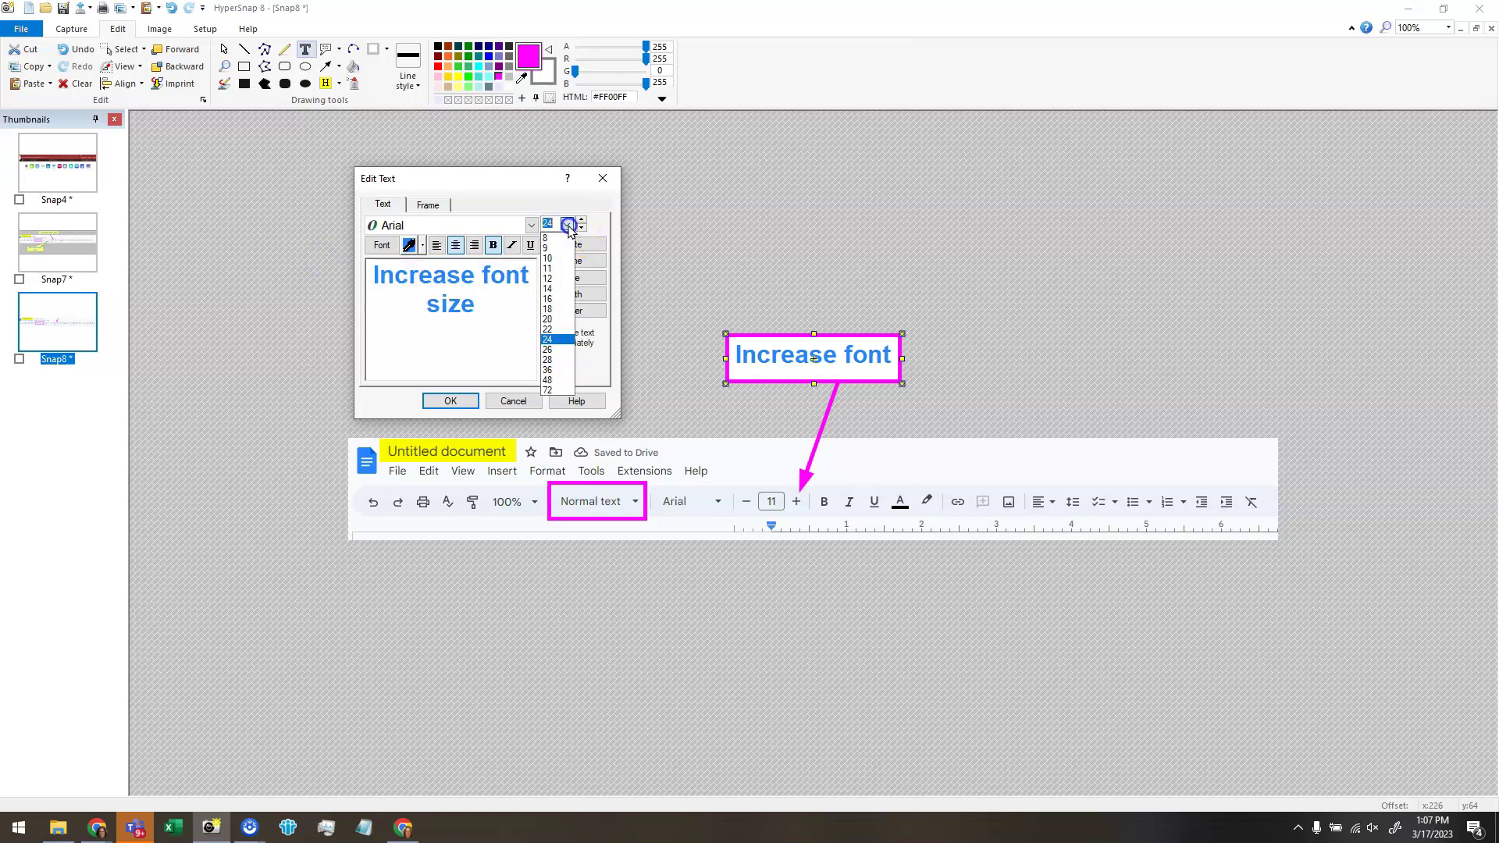
click(556, 310)
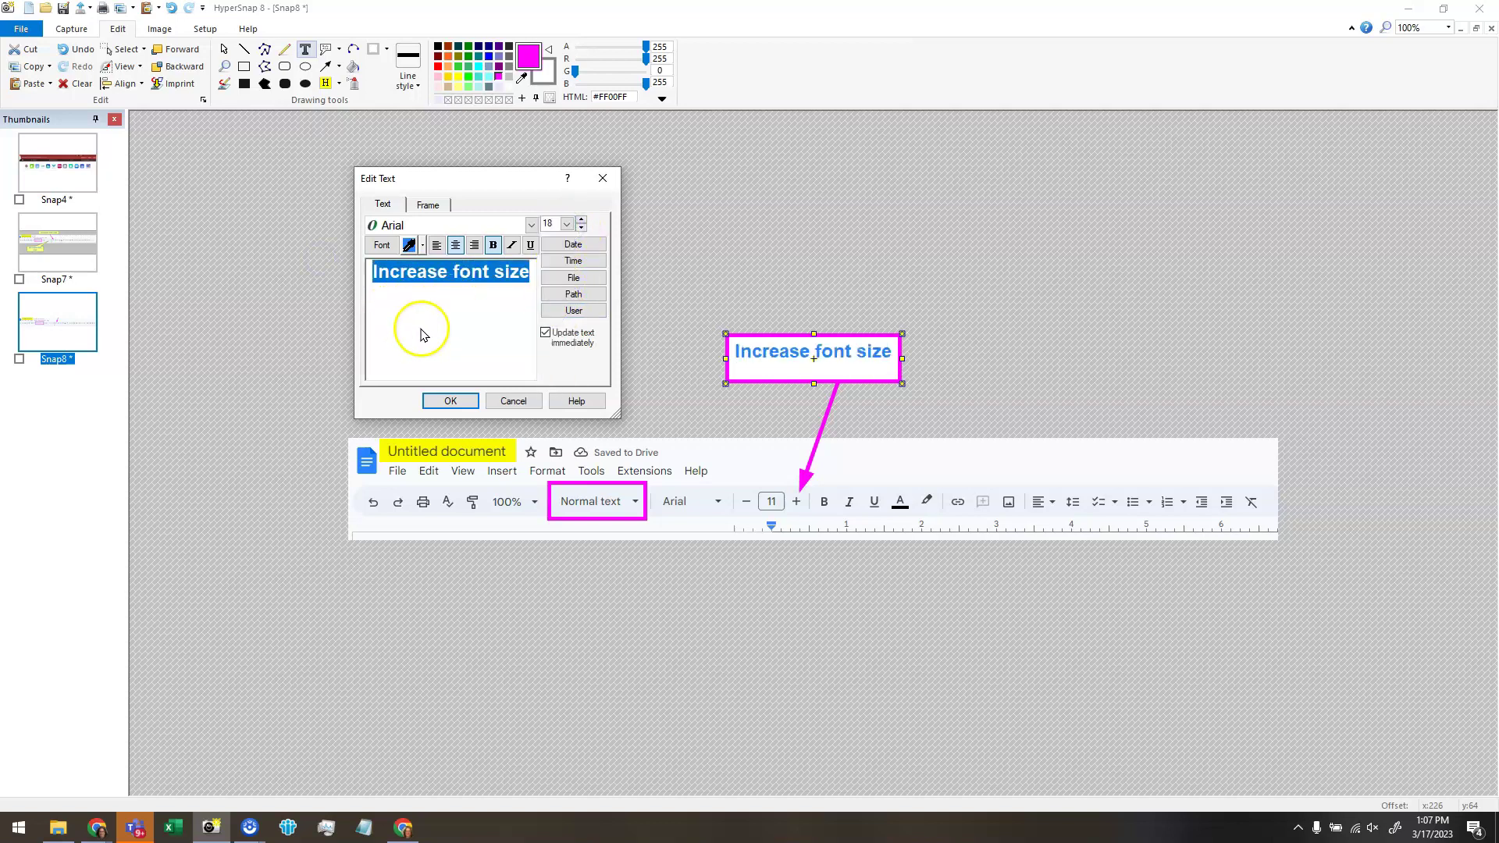
click(423, 245)
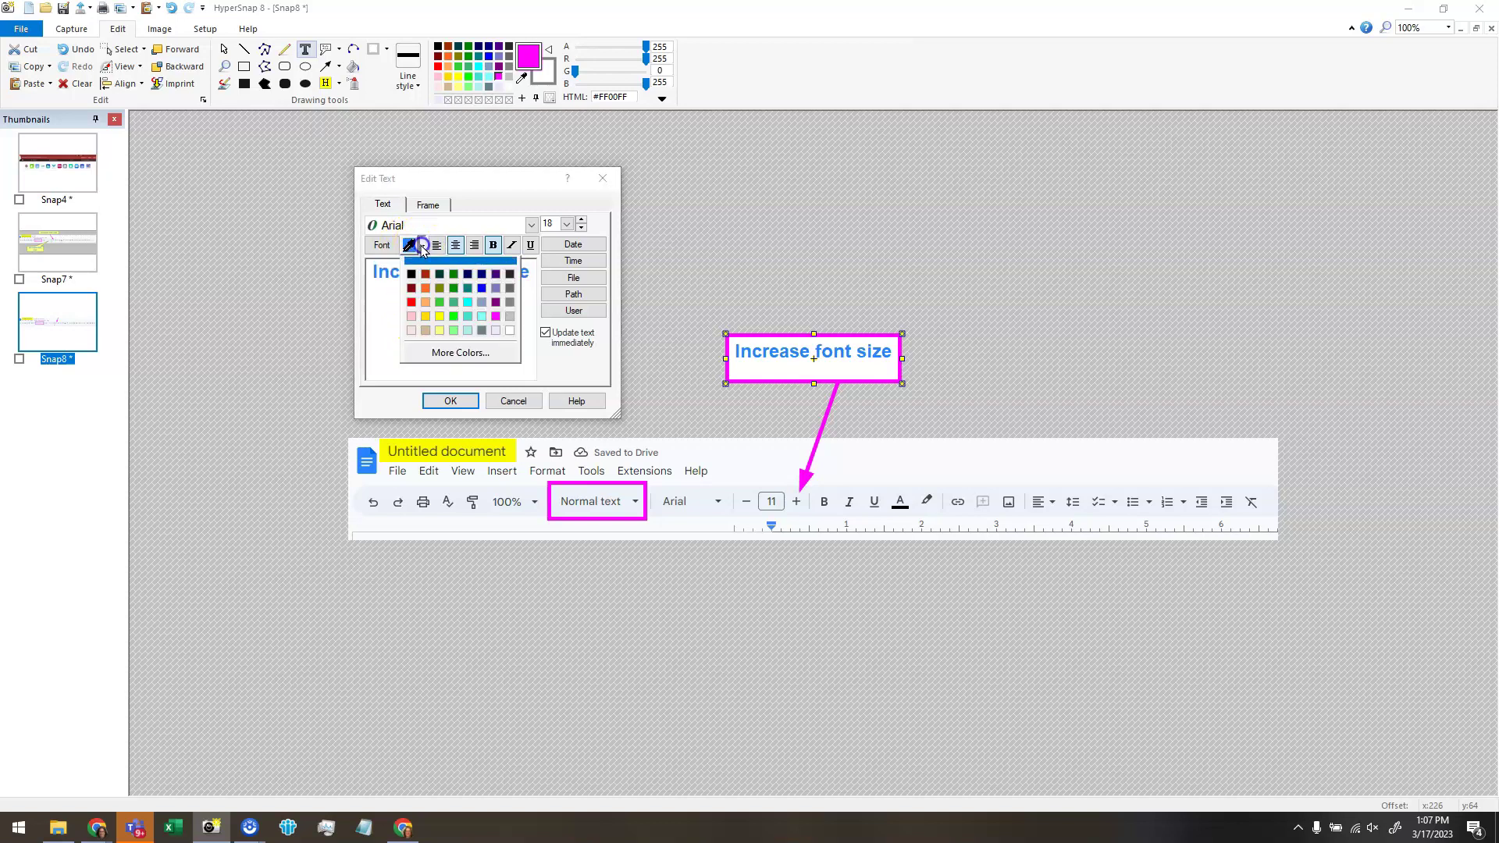
click(494, 318)
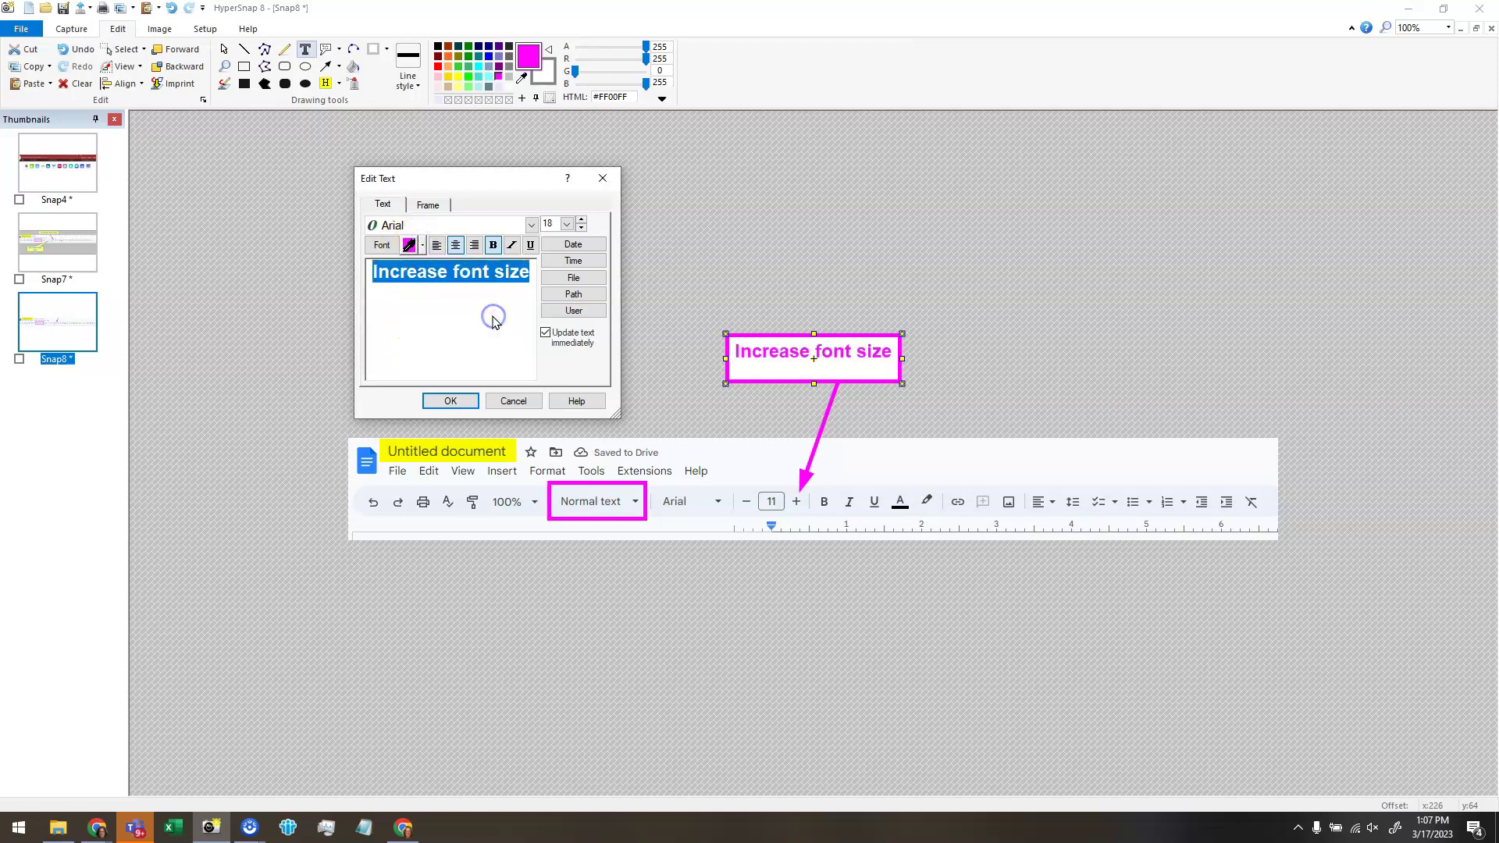
Try blue and white text colours sampled from the screenshot, then settle on the magenta swatch.
click(408, 247)
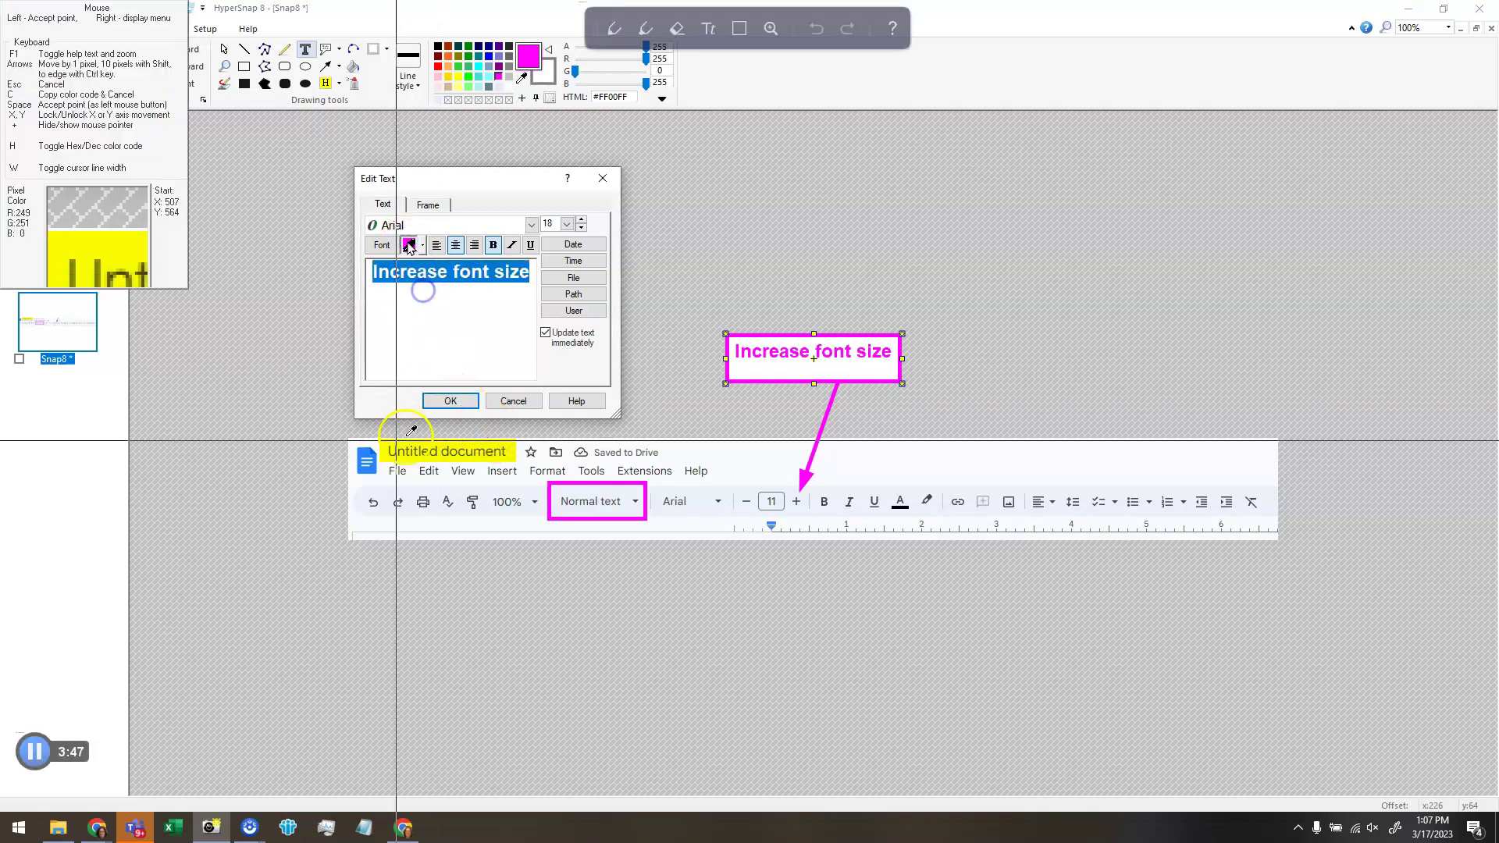
click(363, 454)
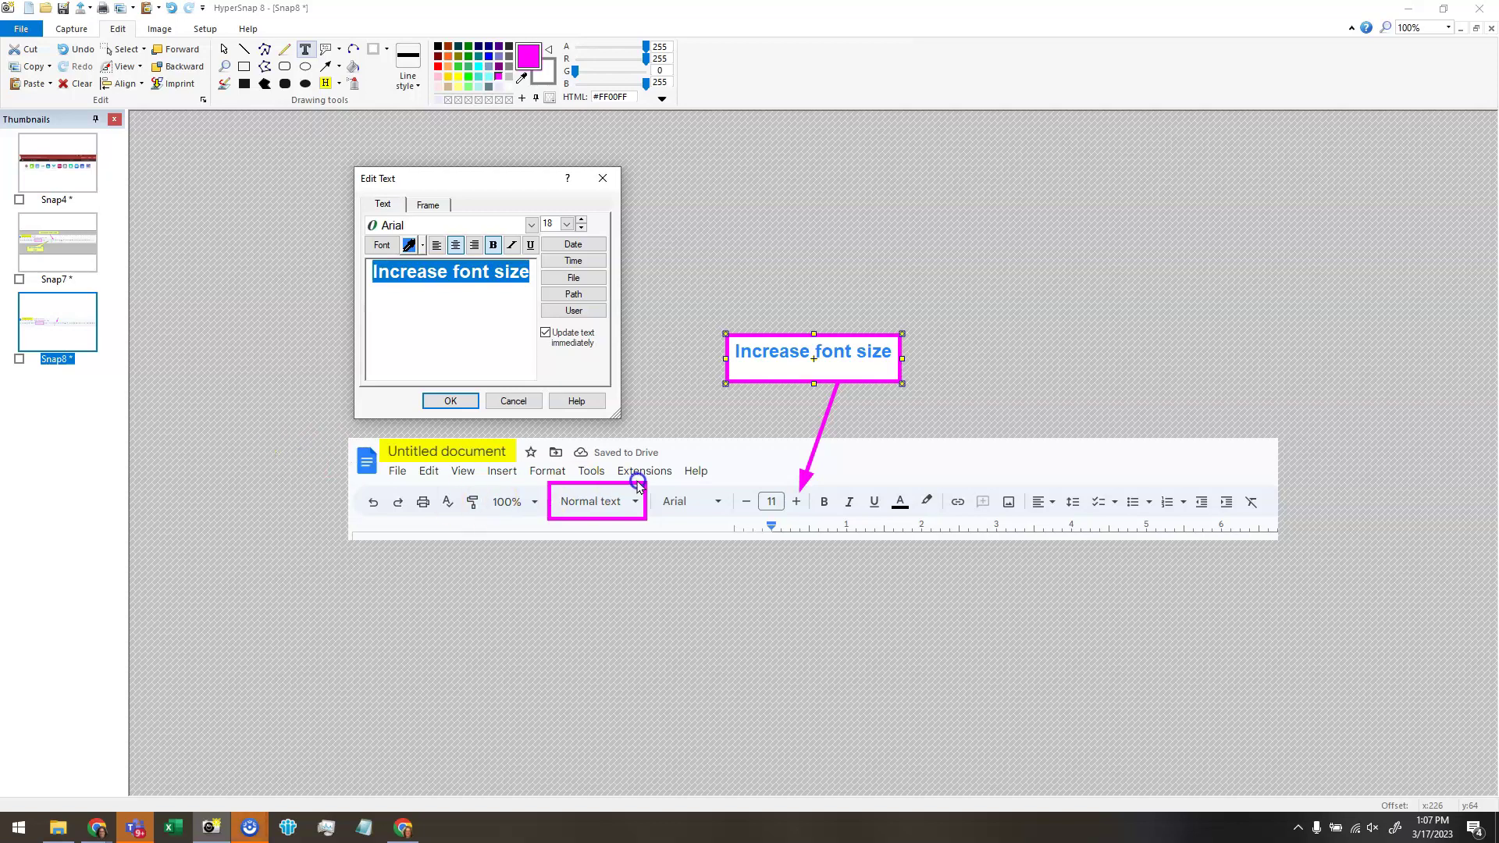
click(407, 246)
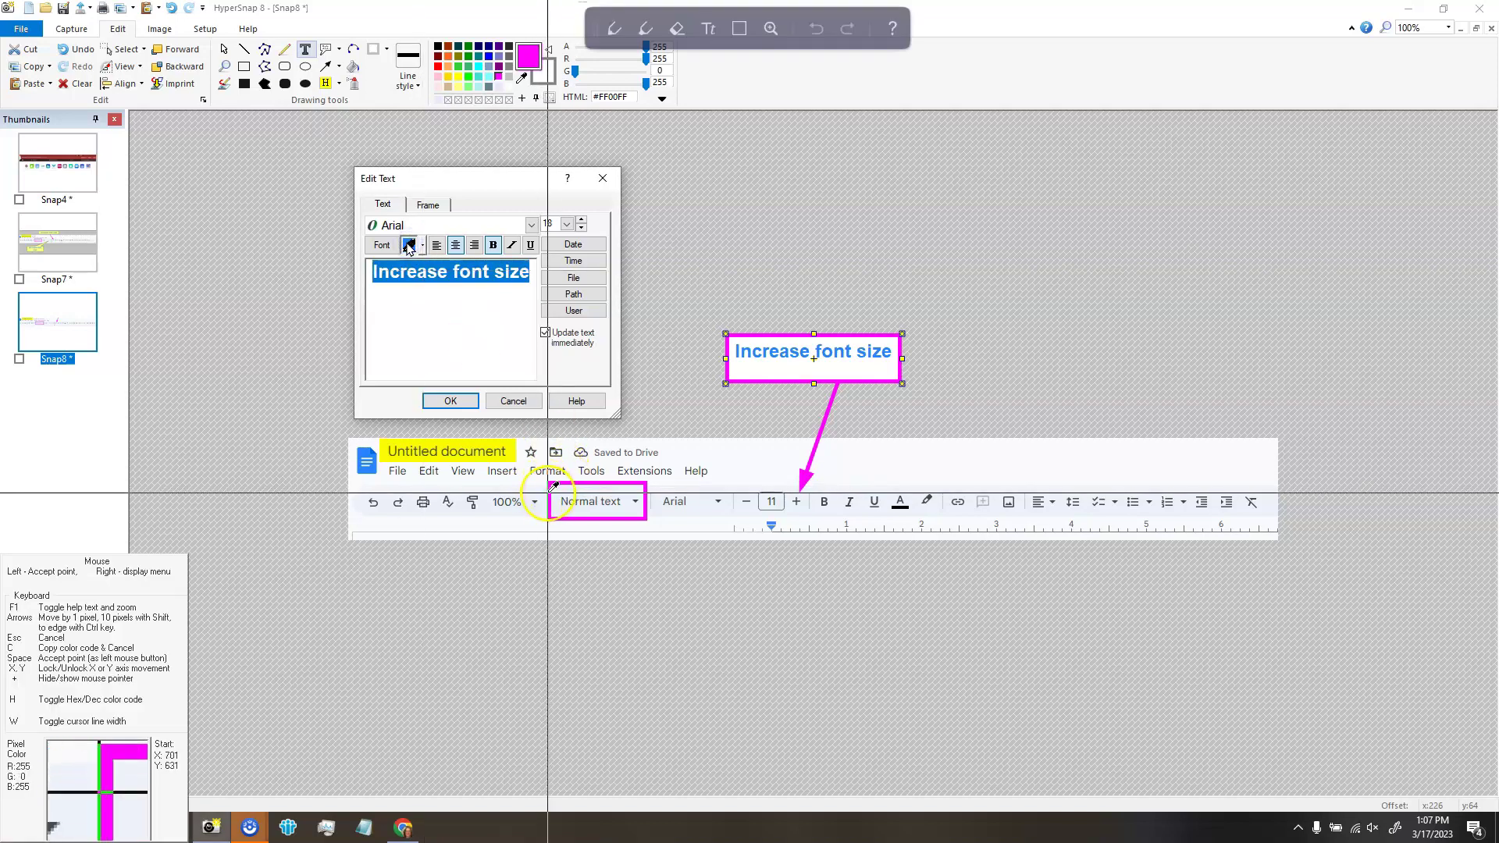
click(804, 479)
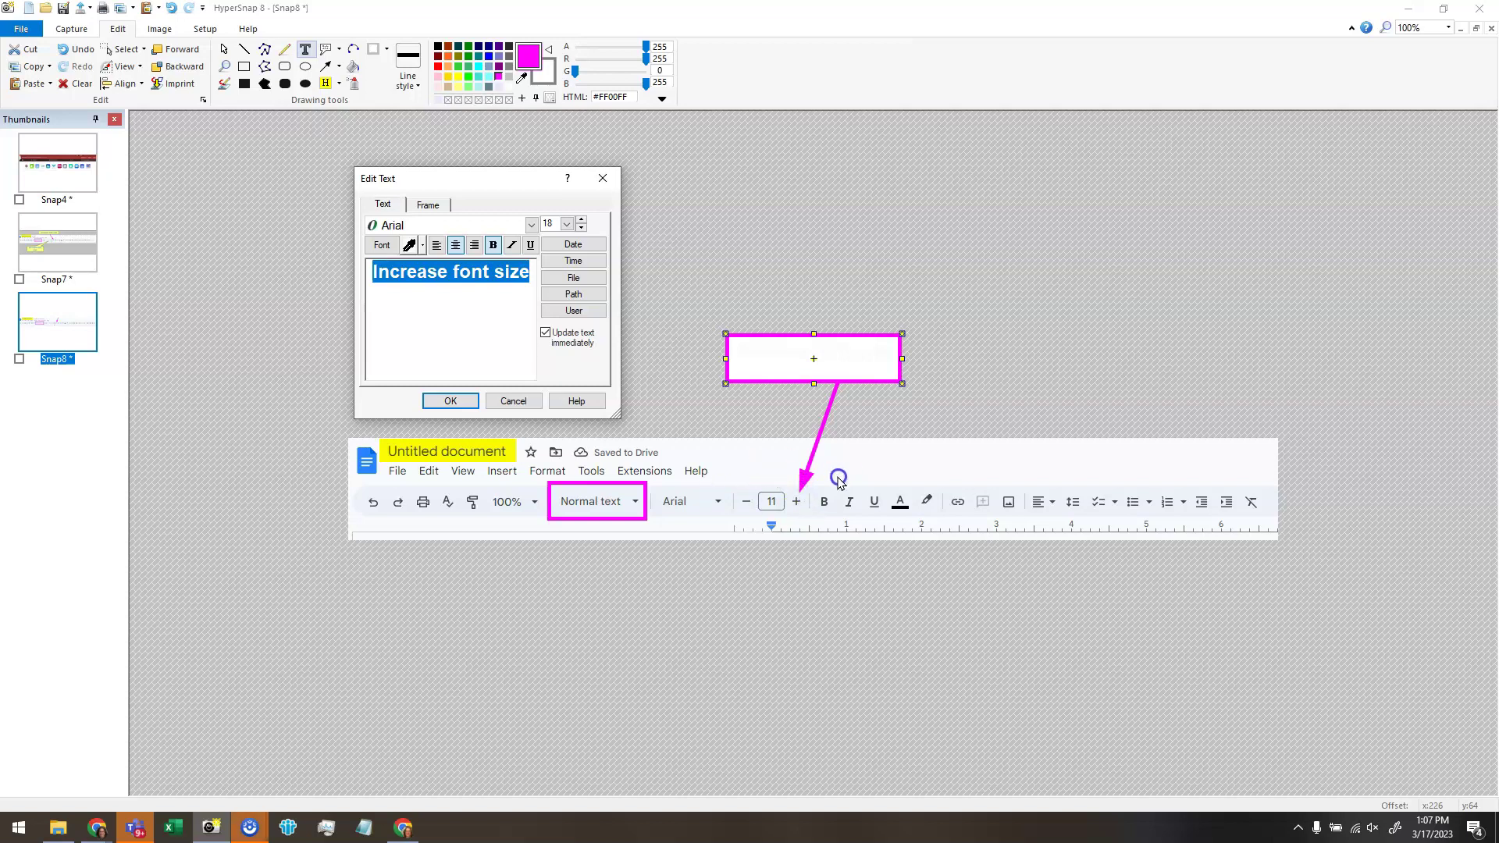
click(794, 491)
click(407, 246)
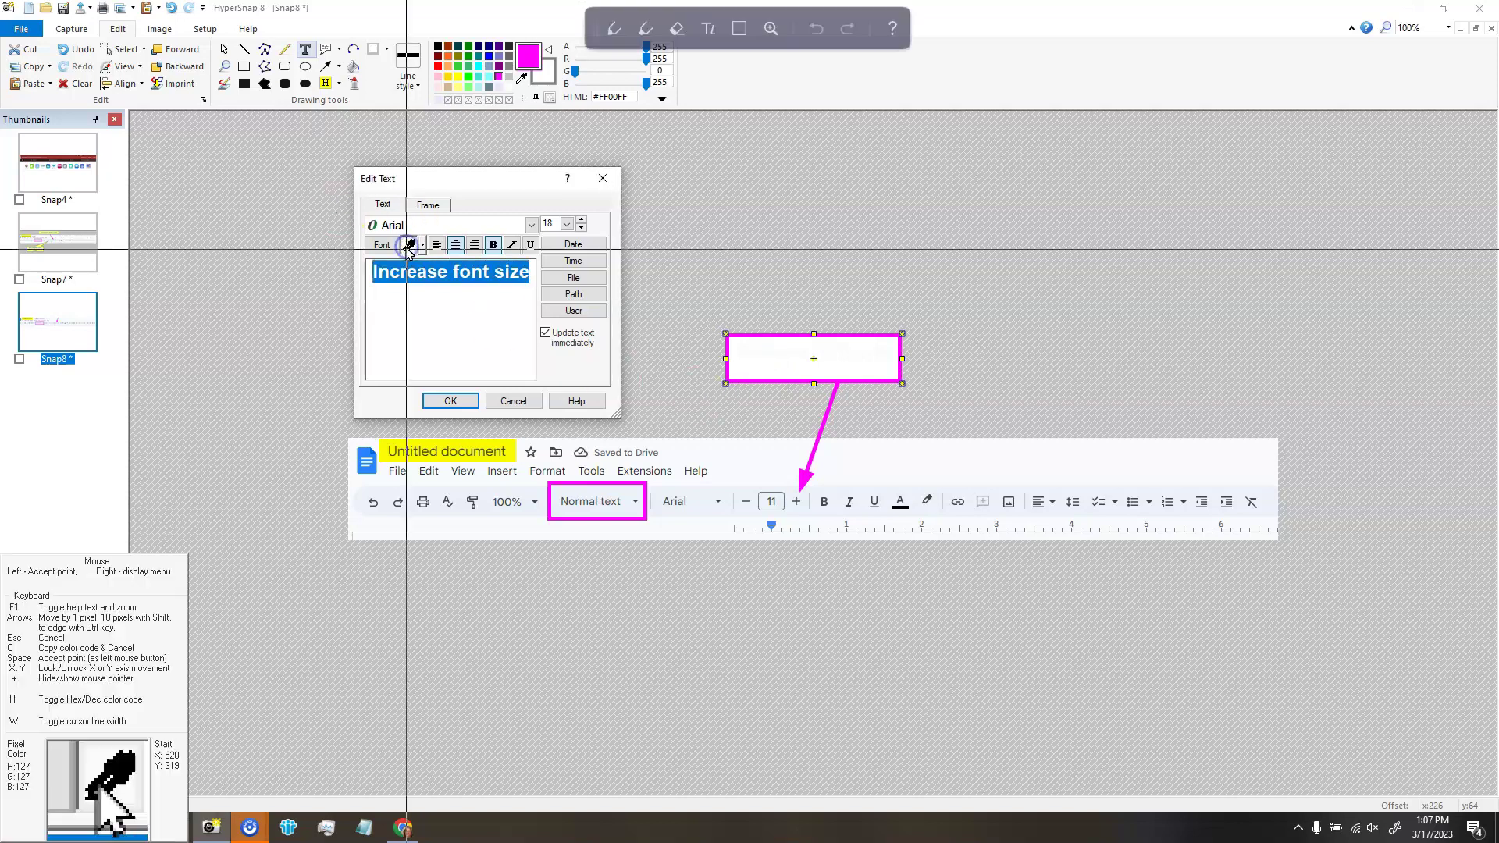
click(496, 84)
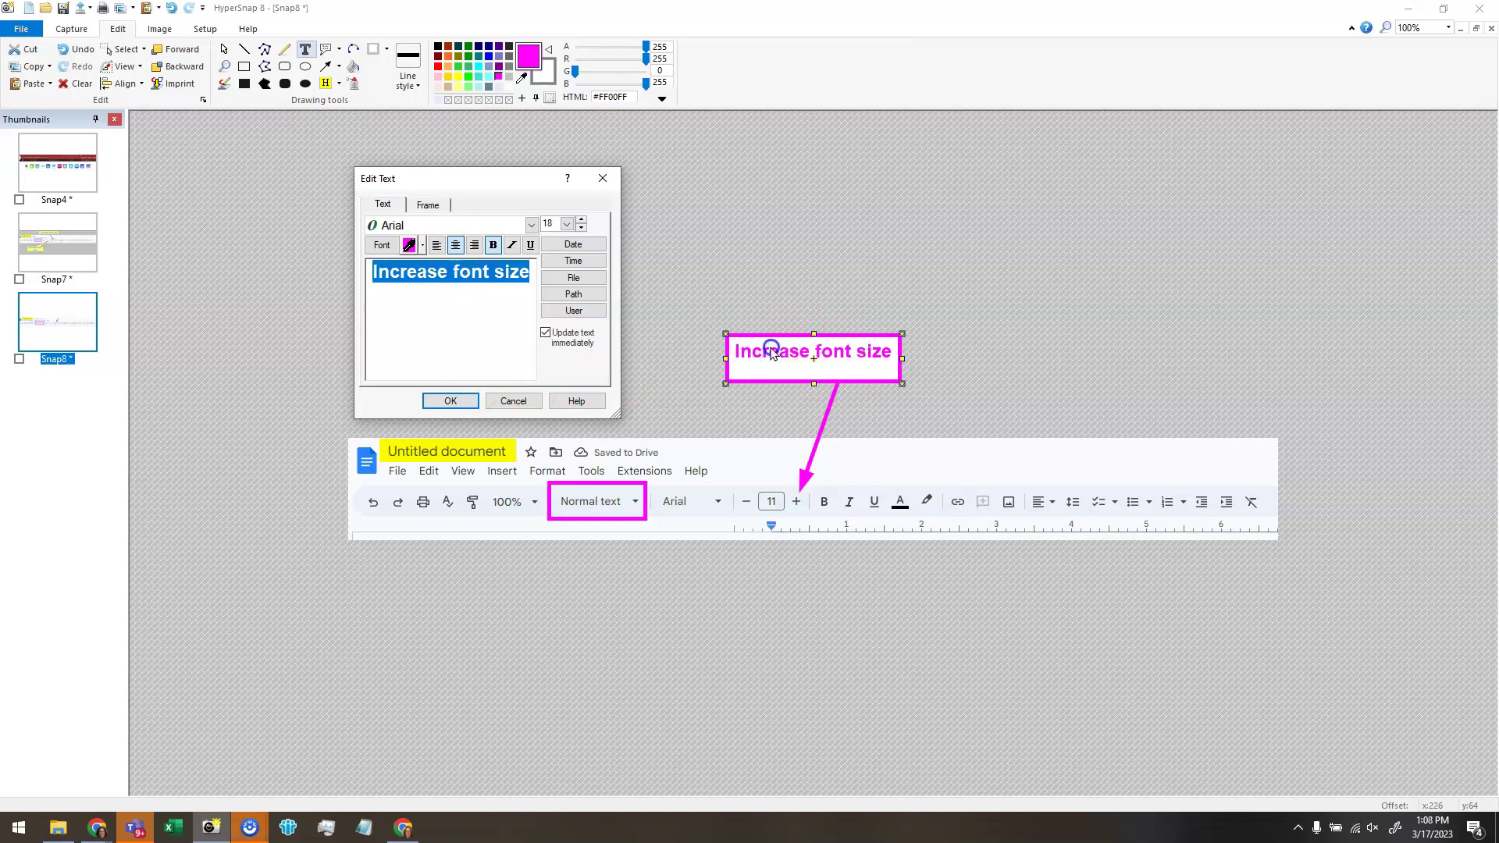
click(429, 205)
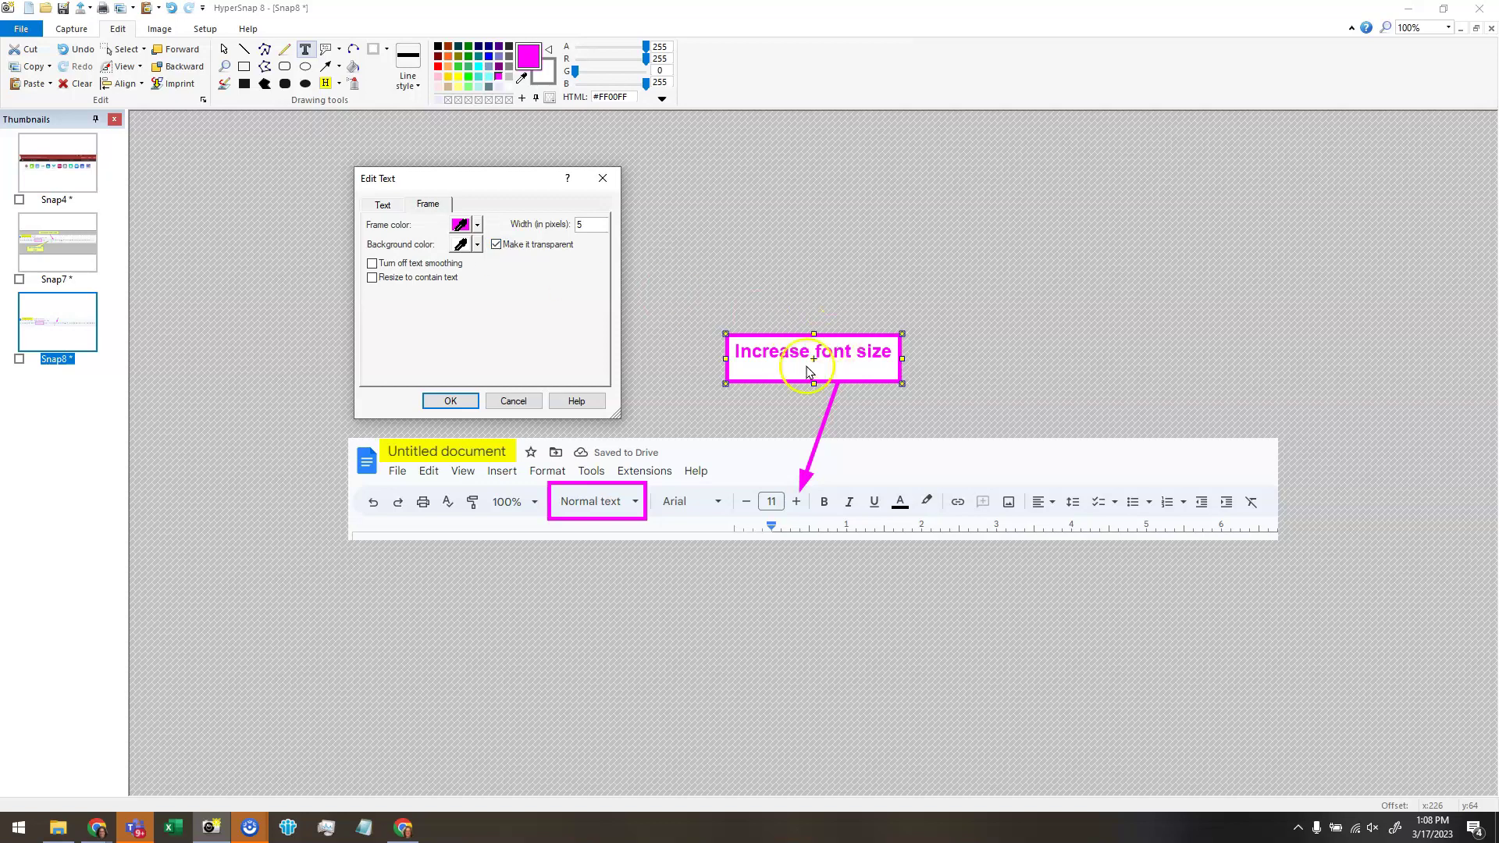
click(461, 406)
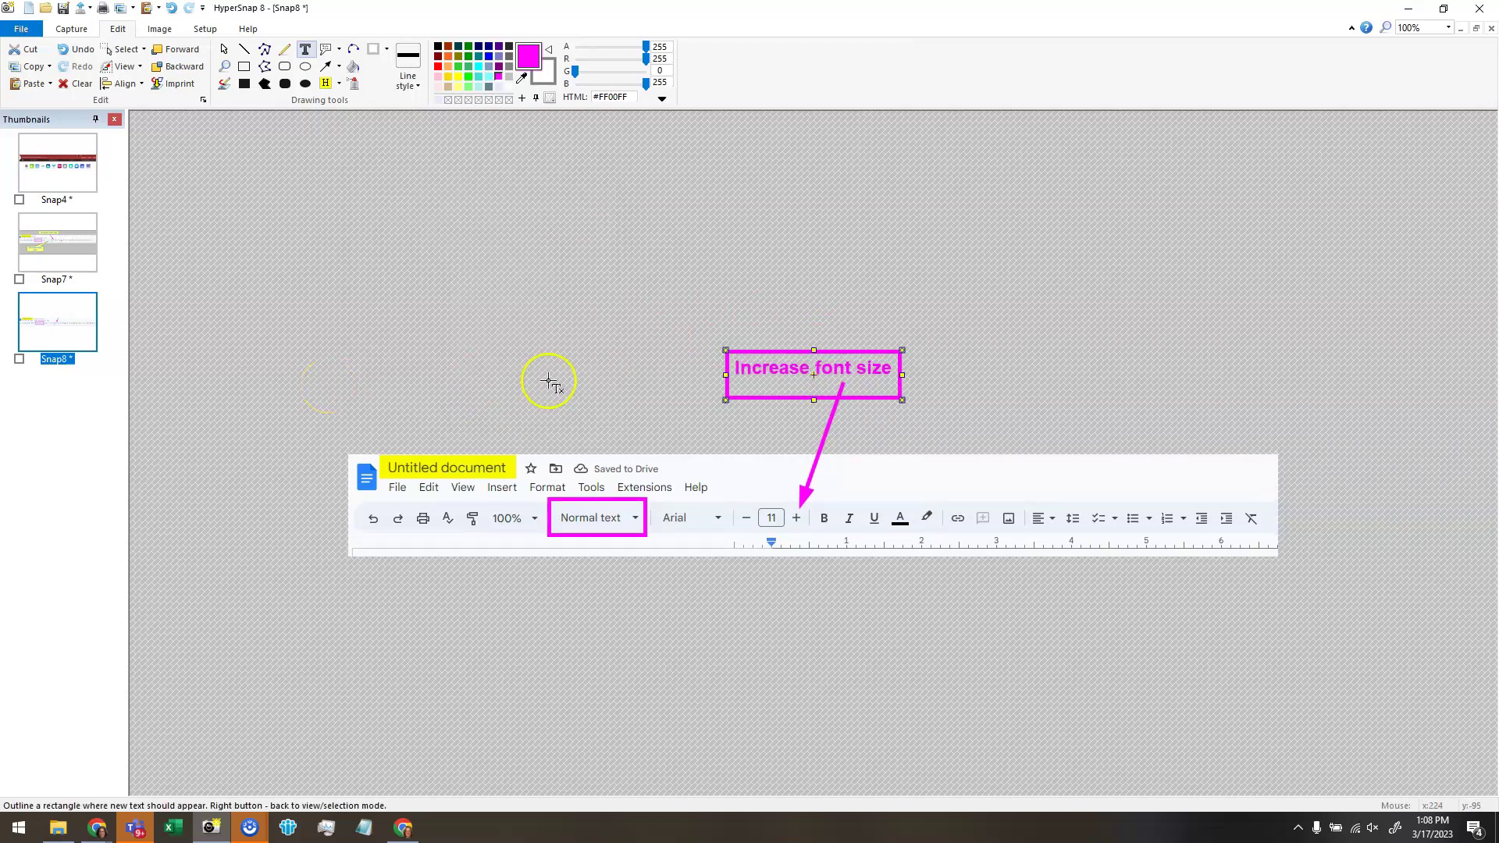
double_click(758, 375)
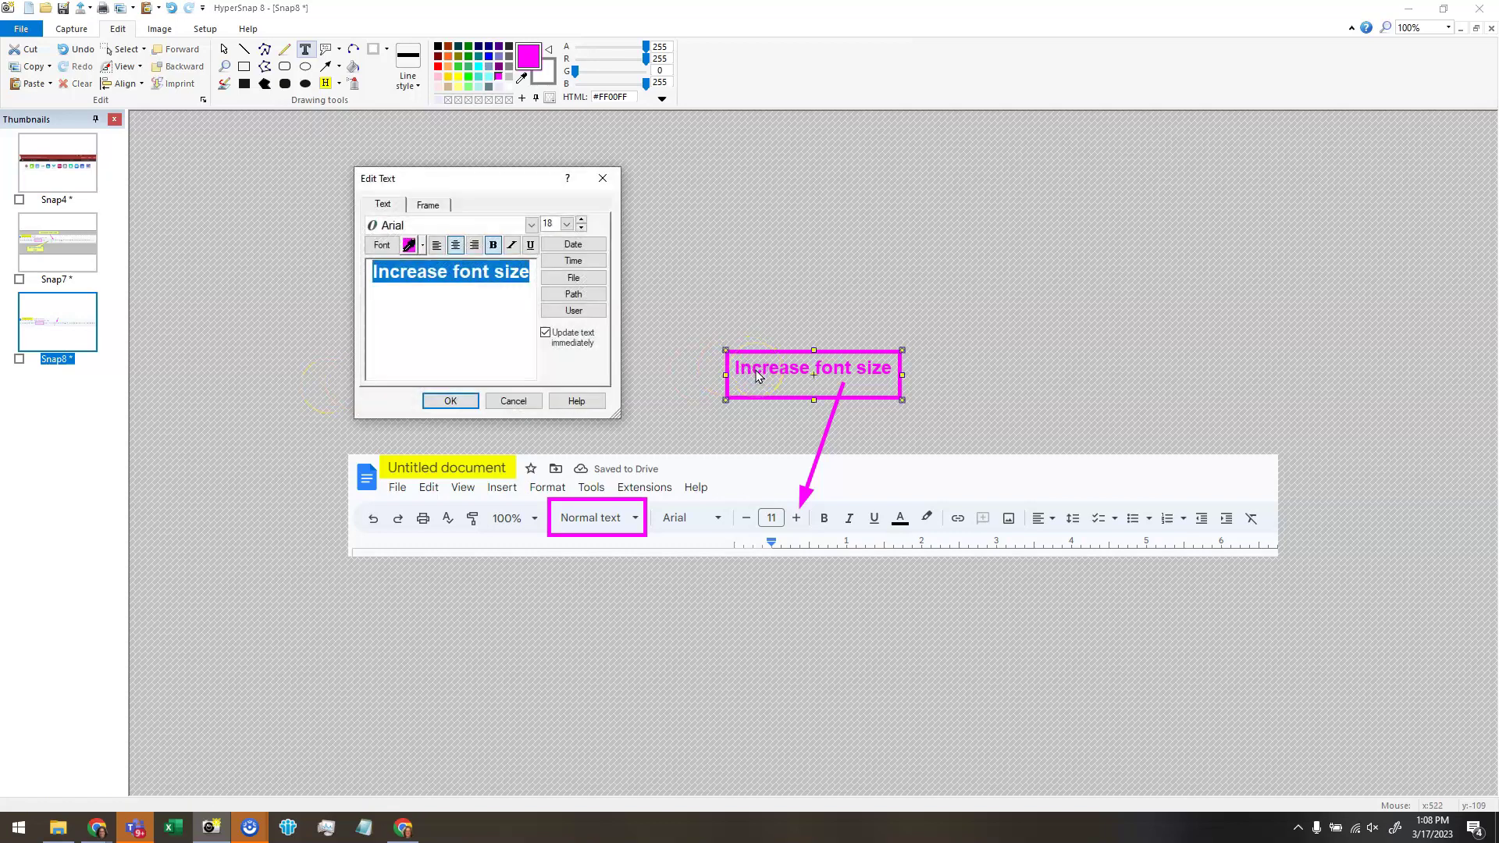
Give the callout an opaque white background and a magenta frame colour.
click(428, 205)
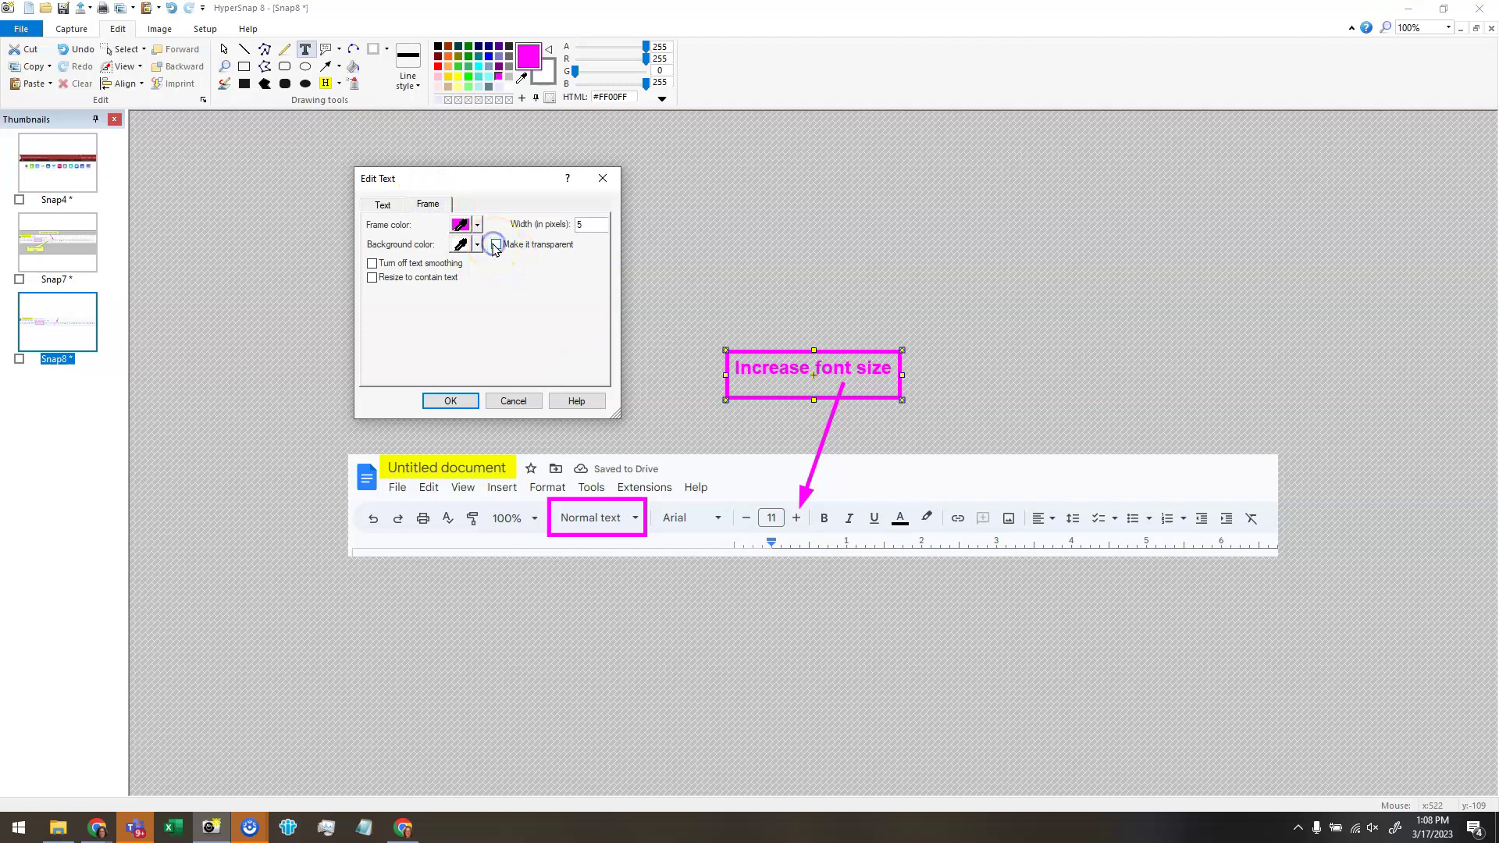
click(478, 245)
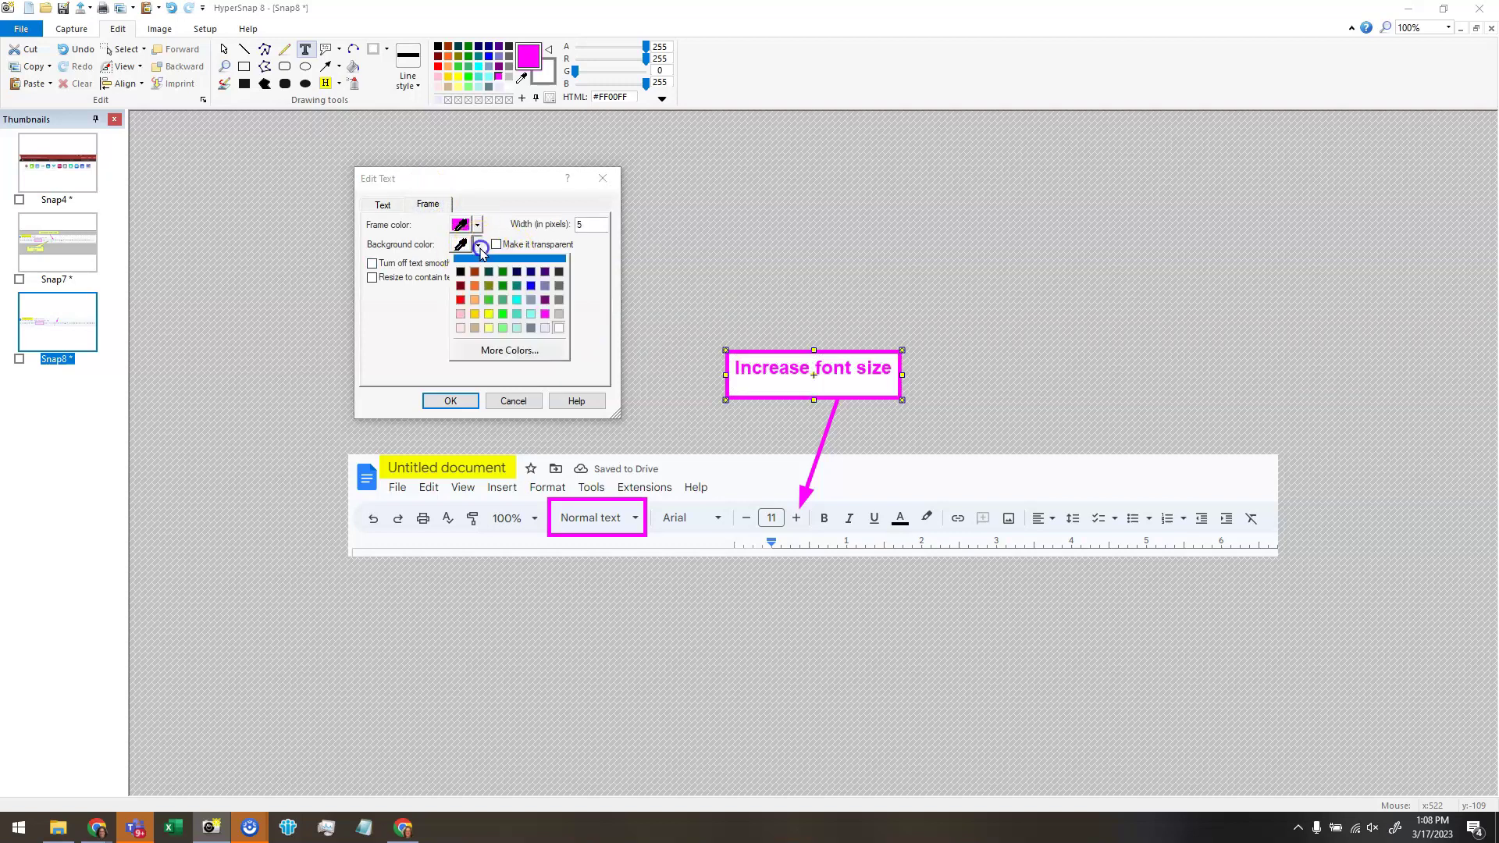
click(556, 326)
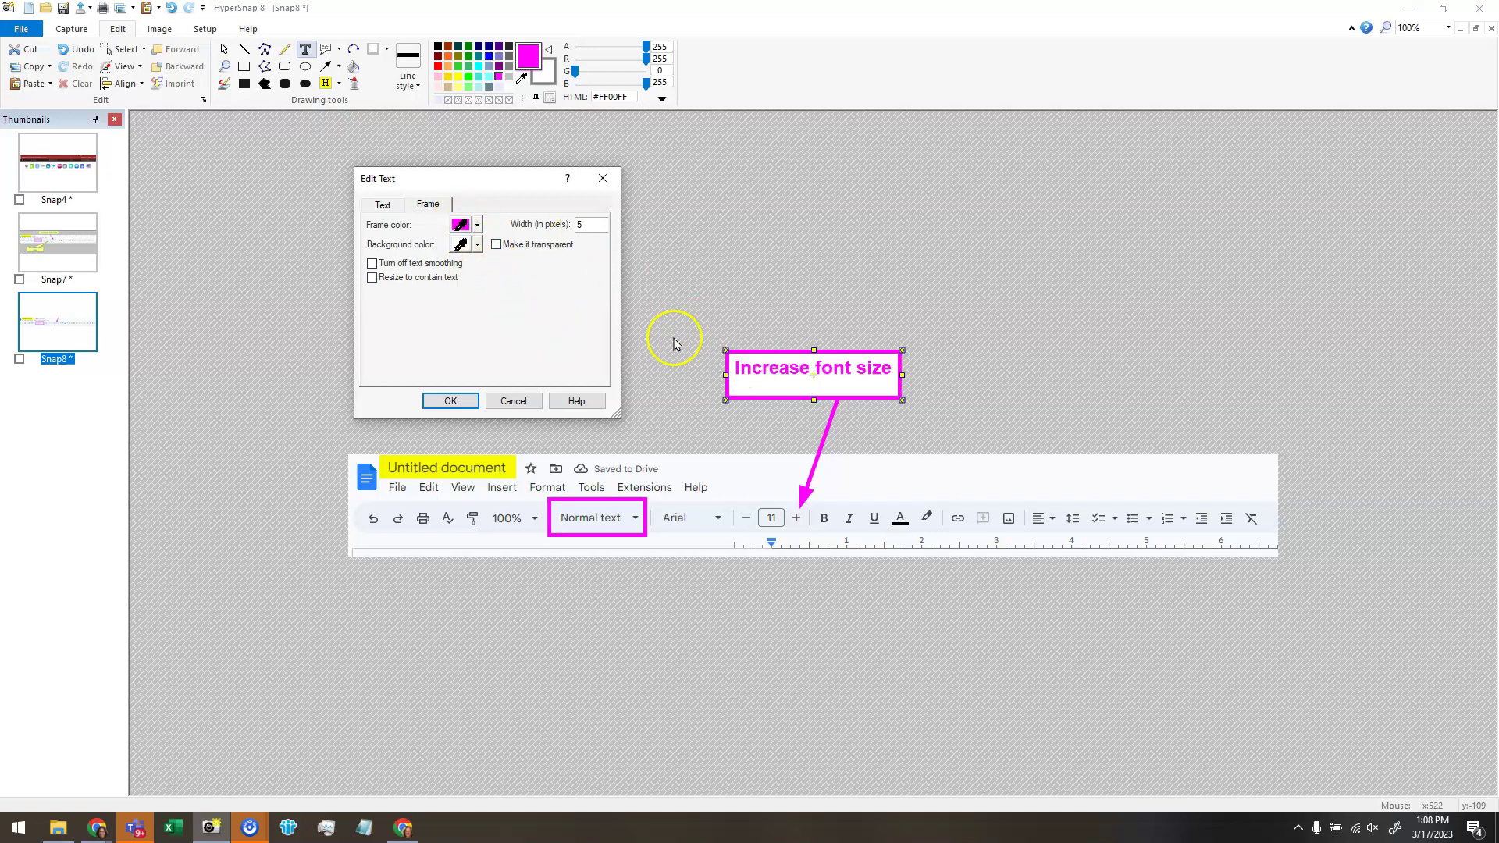
click(479, 226)
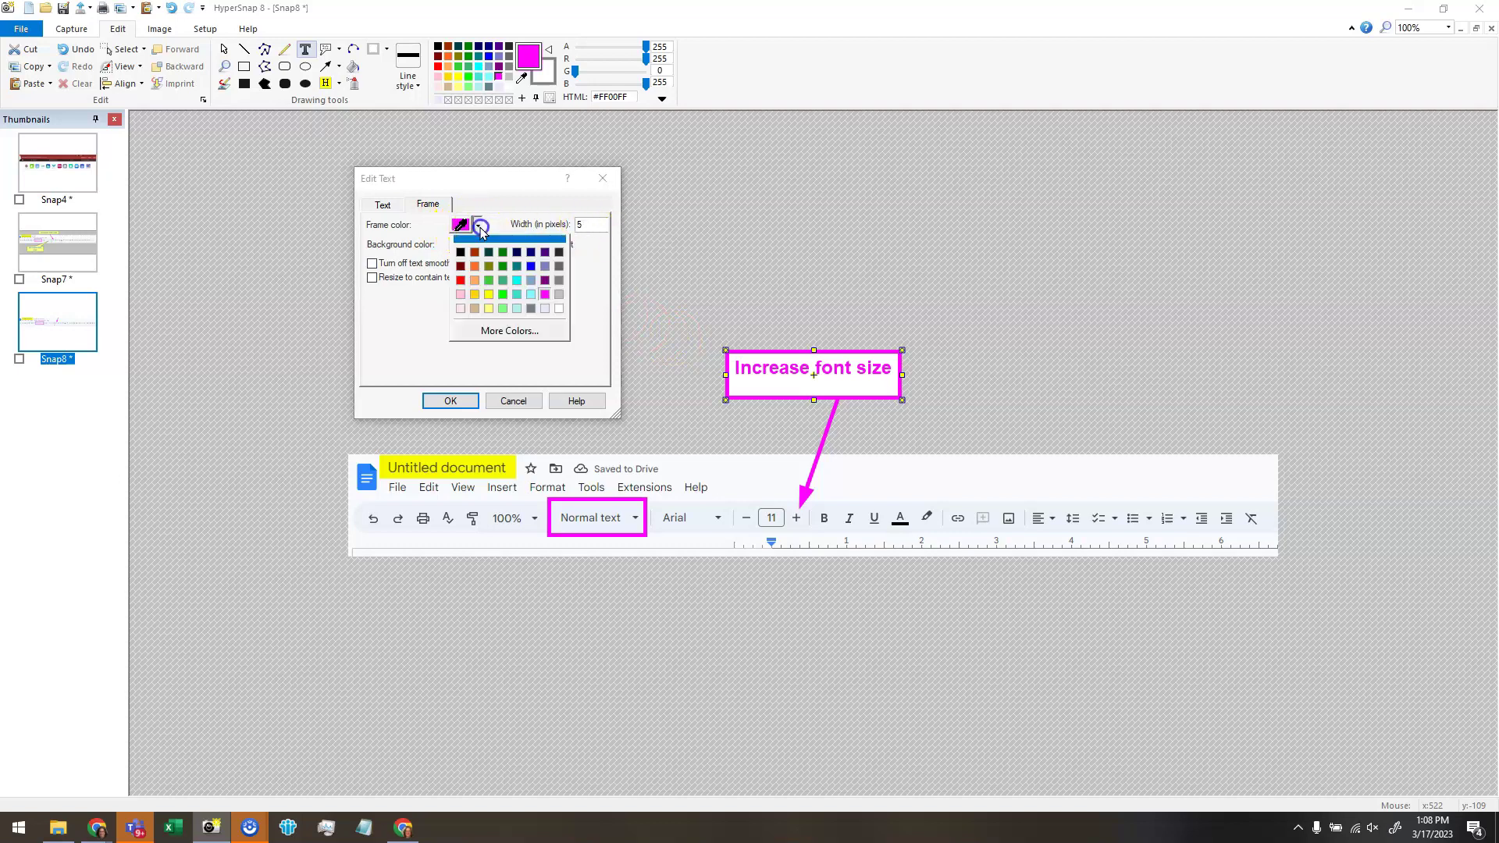
click(530, 267)
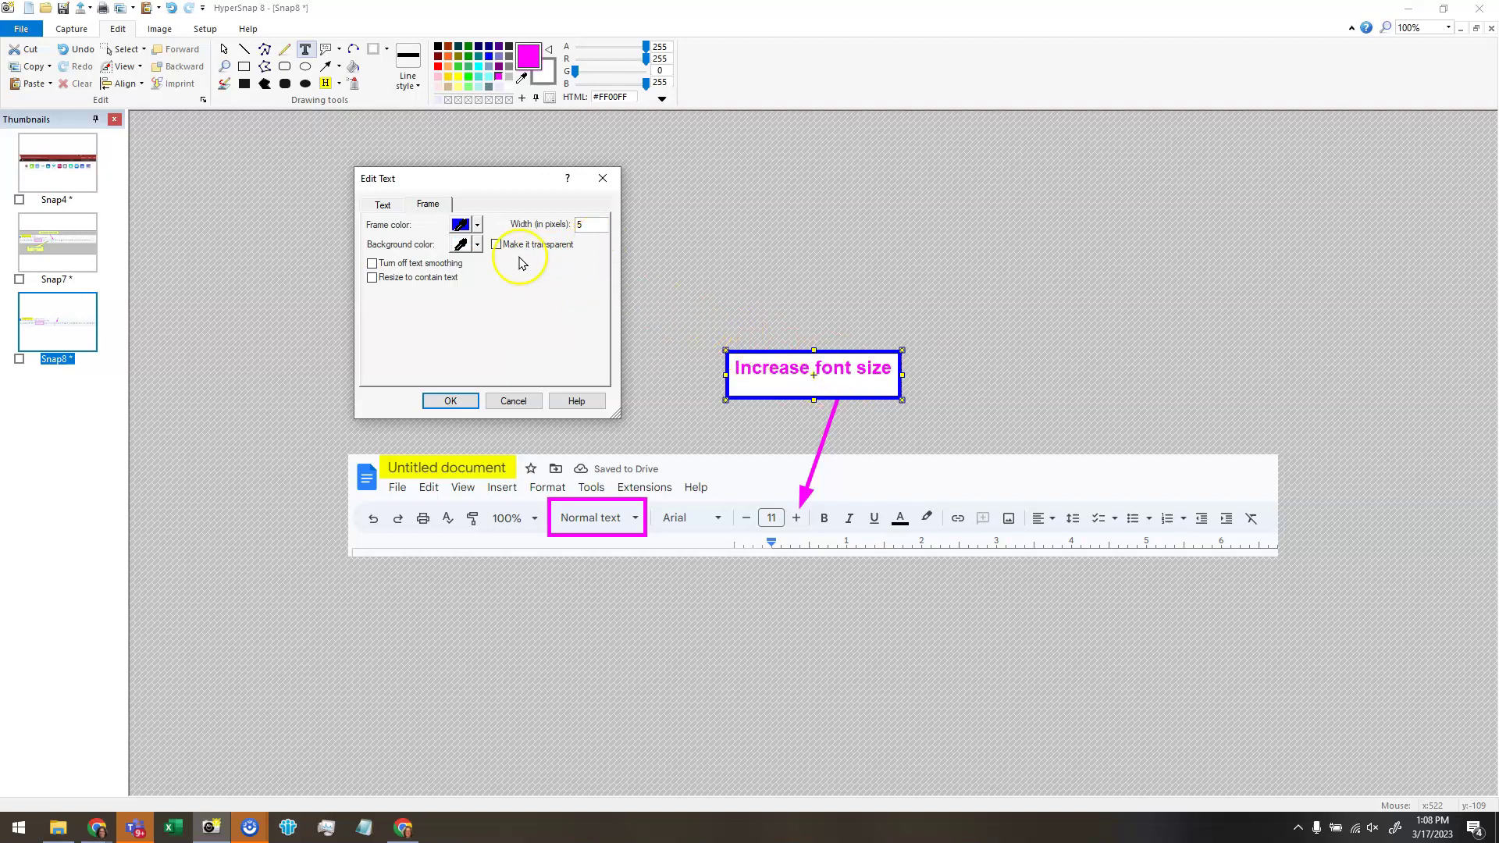
click(477, 225)
click(544, 299)
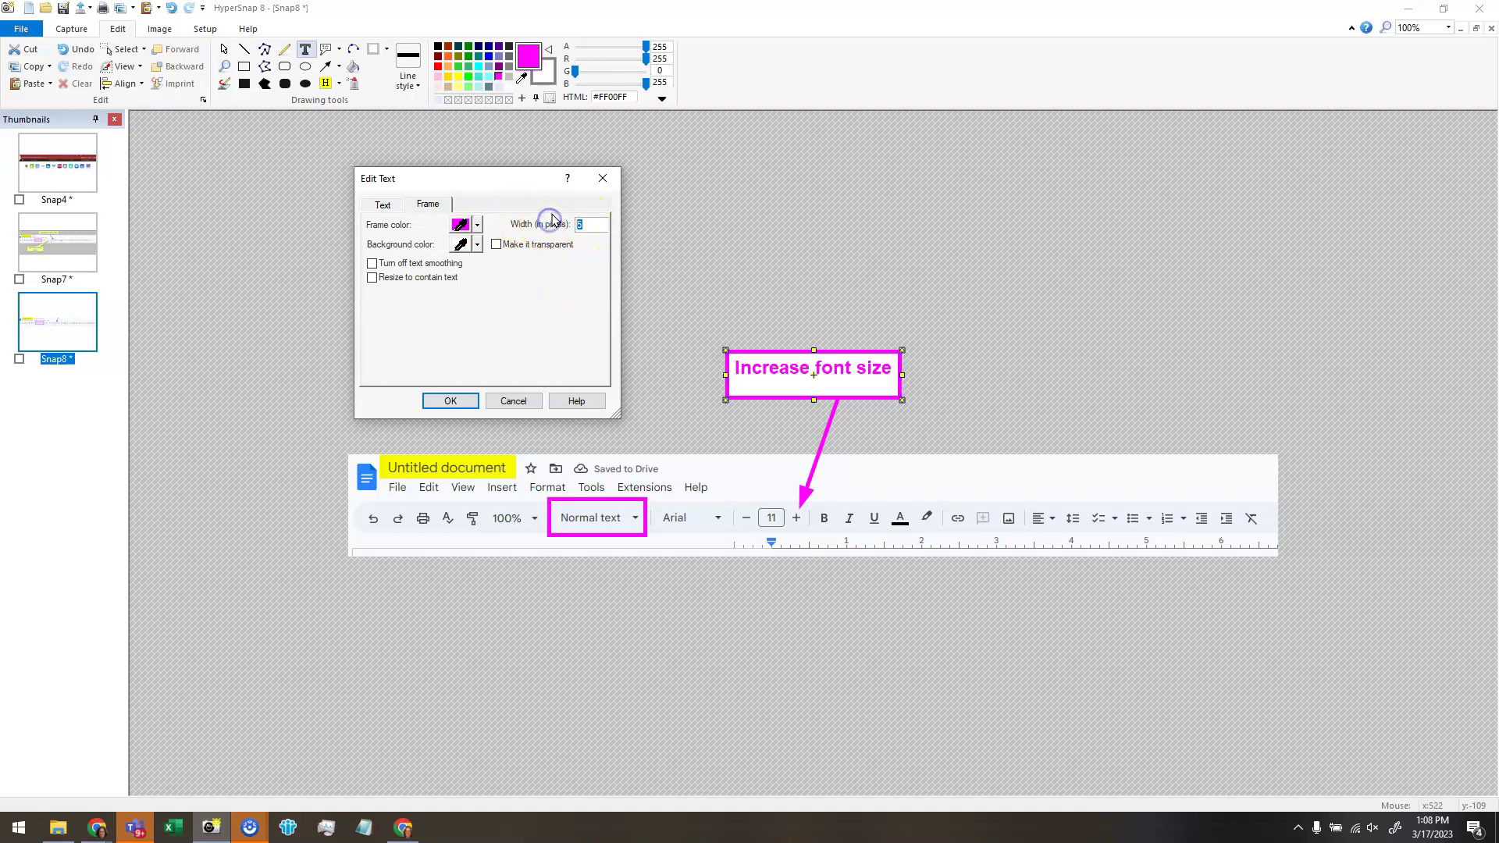
Set the callout frame width to 2 and apply the settings.
text(0)
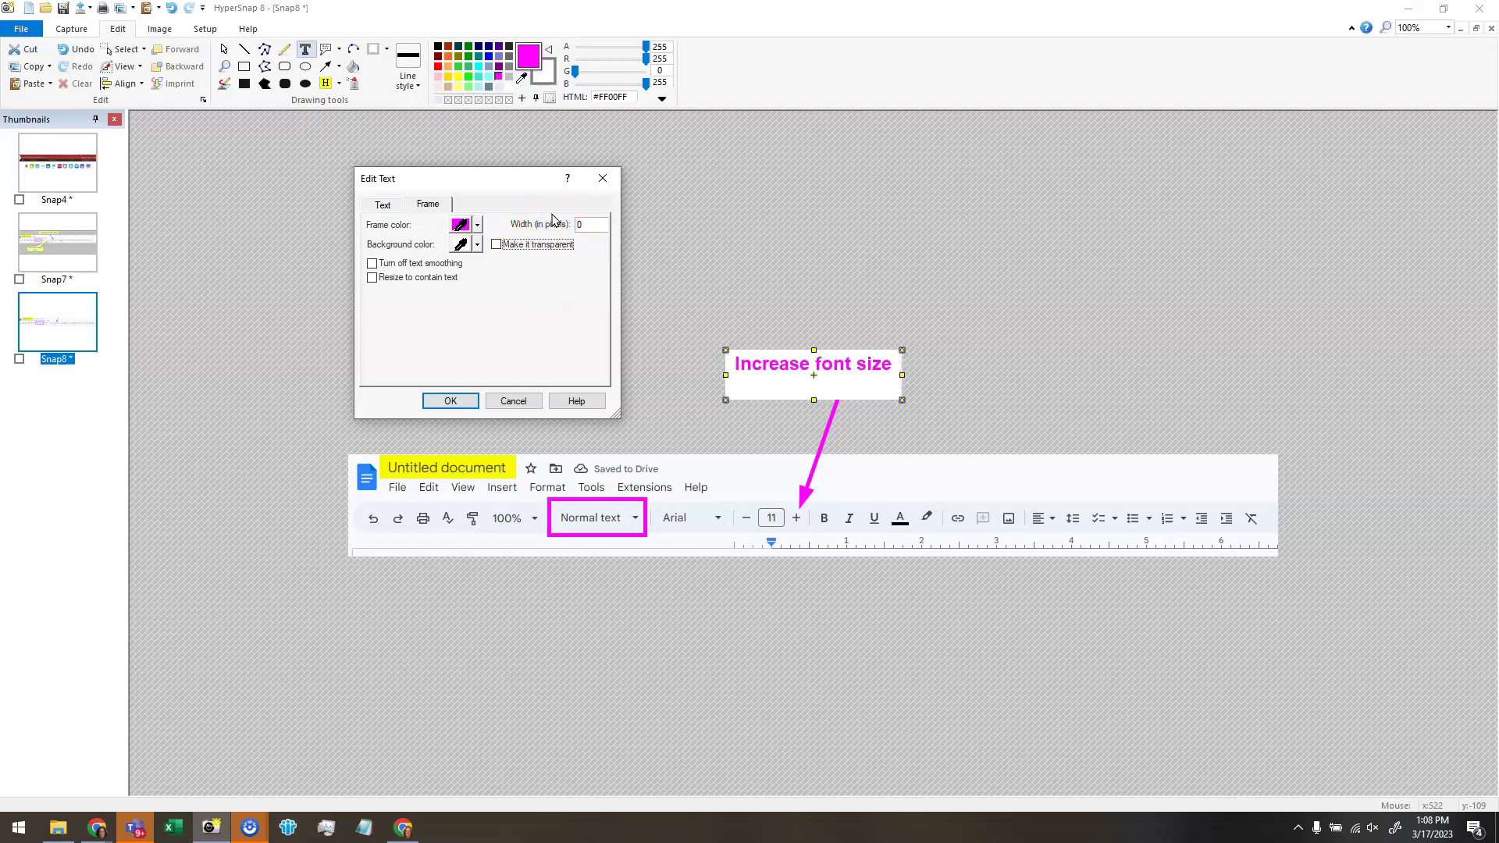
click(579, 225)
text(1)
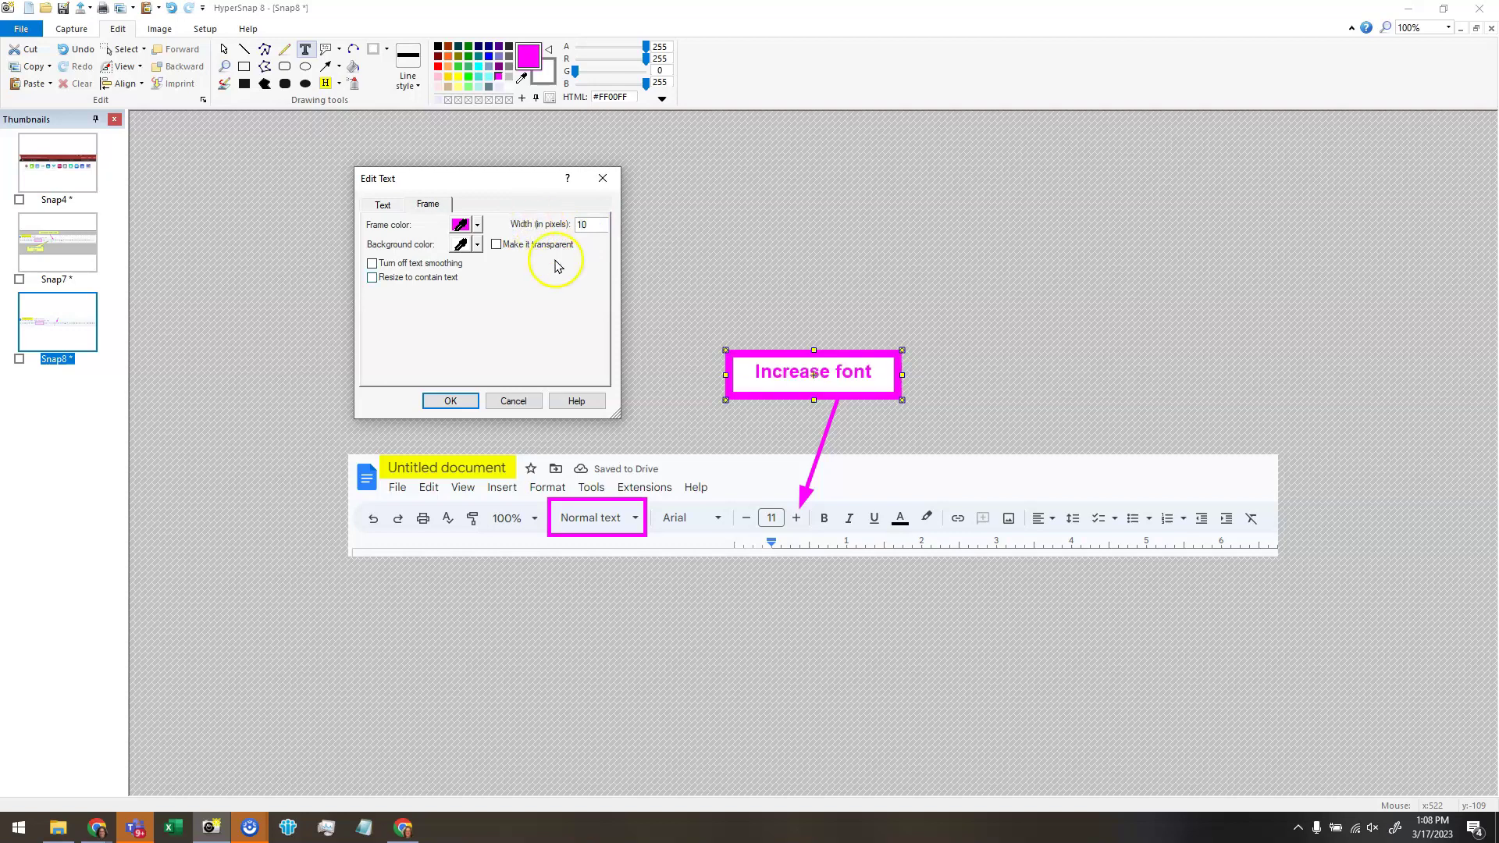
drag(588, 227, 568, 226)
text(1)
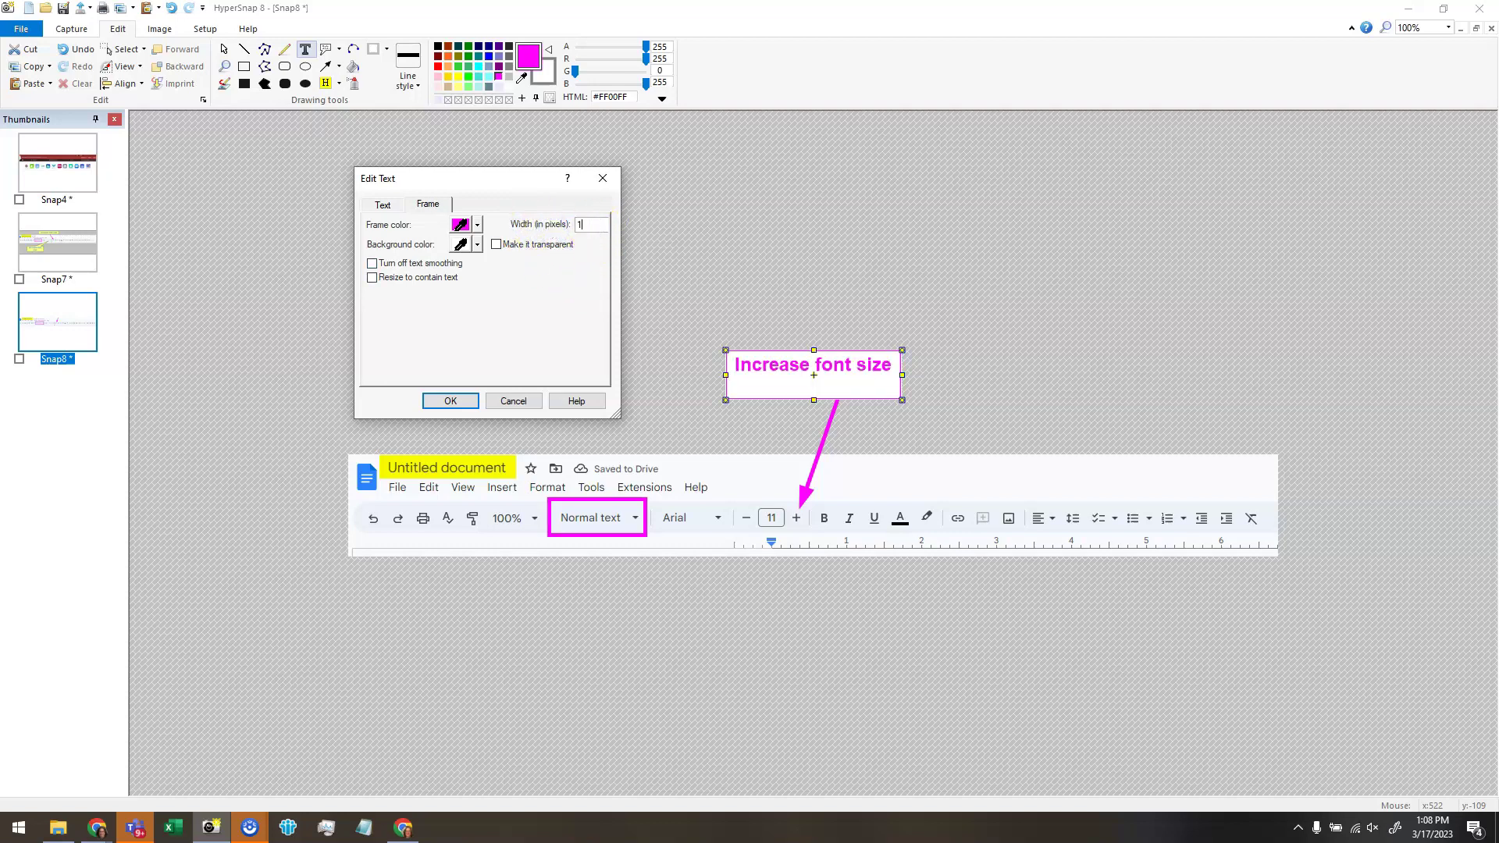
drag(590, 221, 523, 216)
text(2)
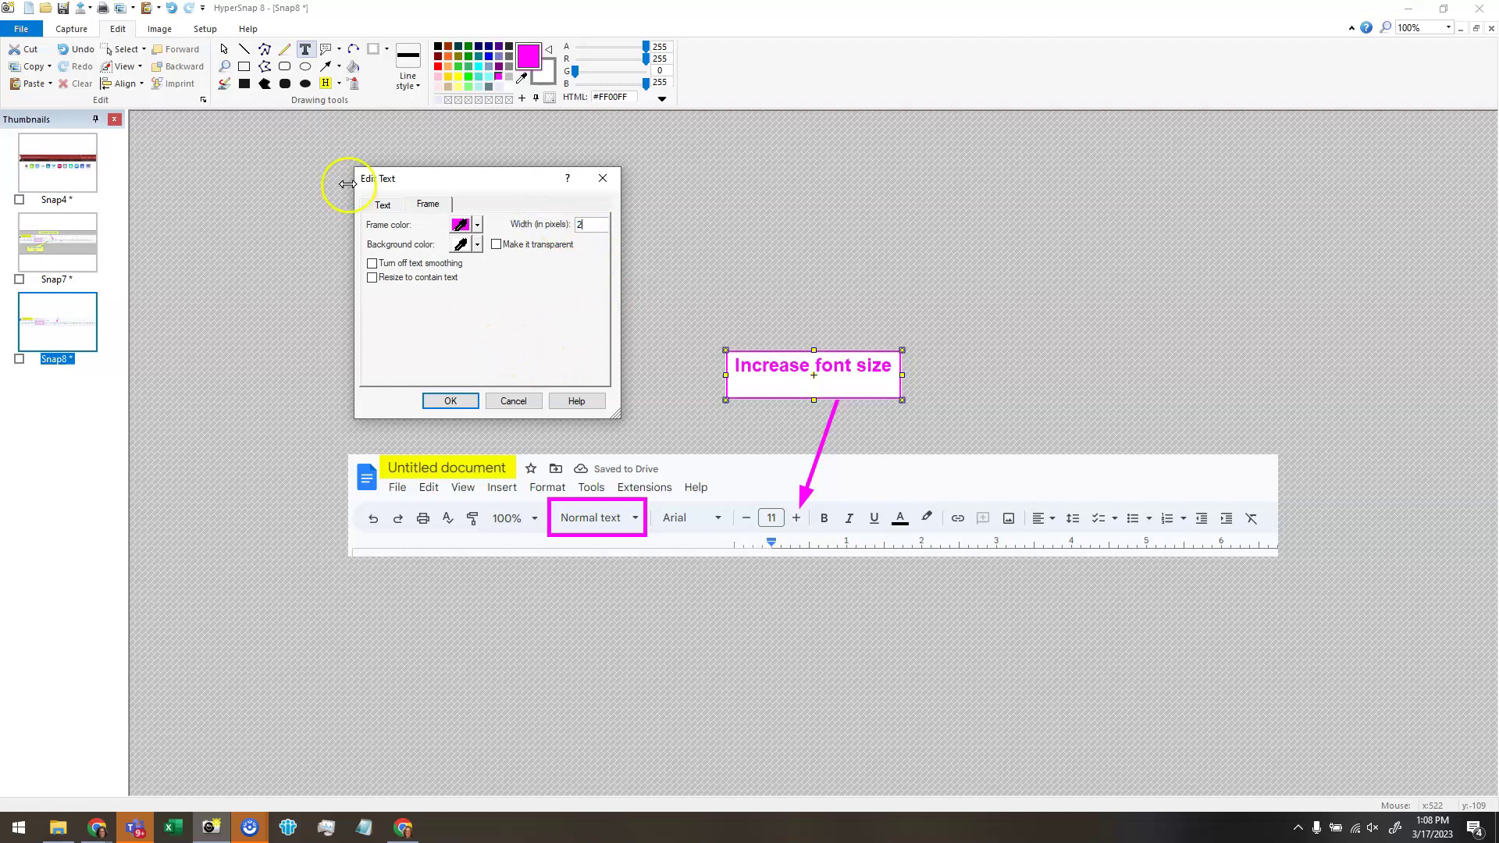
click(452, 402)
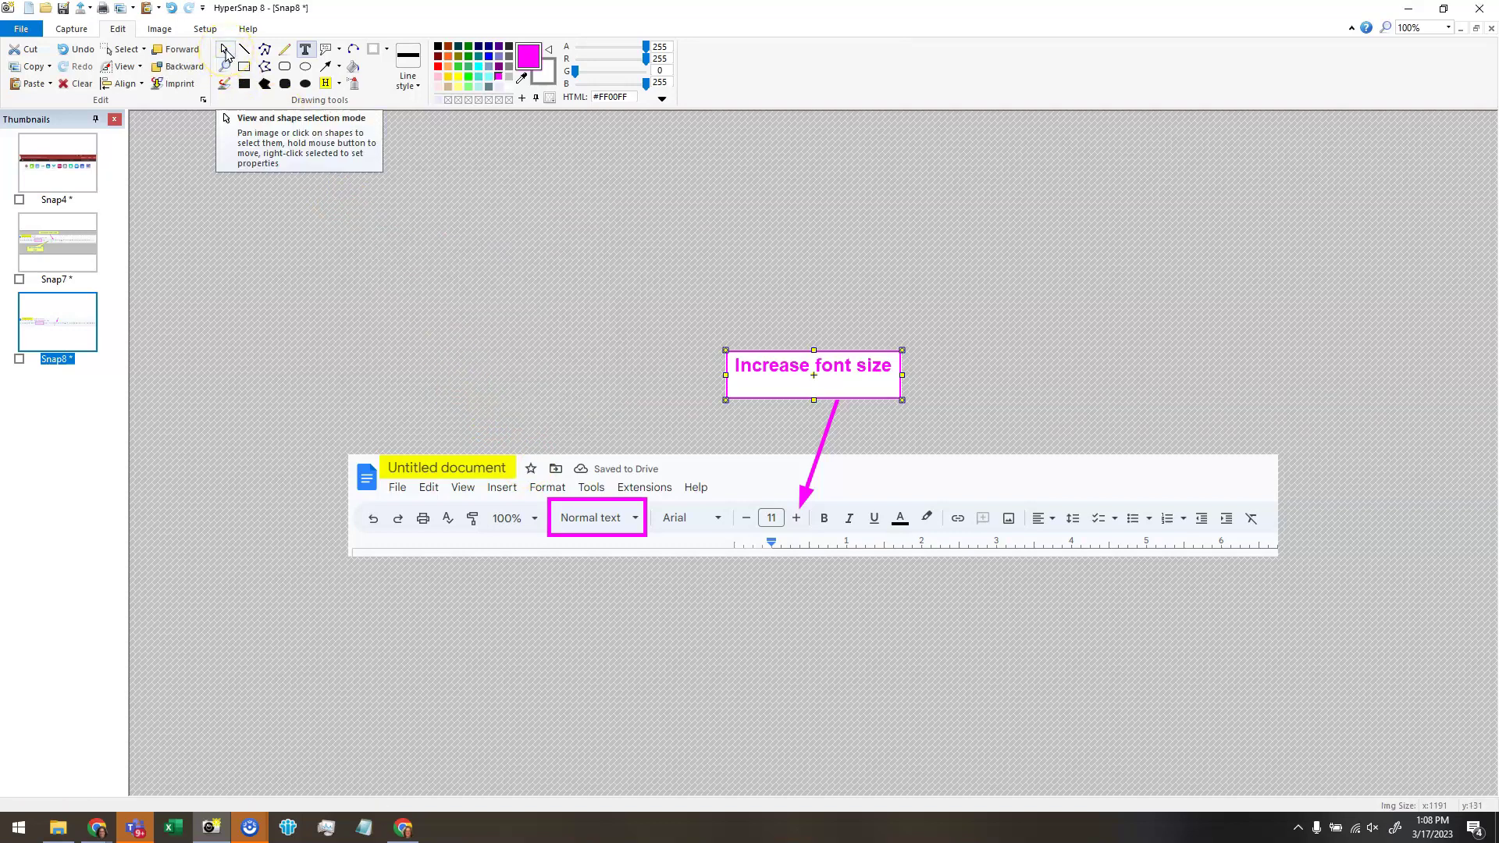
Drag the callout's top edge down so the box fits tightly around 'Increase font size'.
click(225, 51)
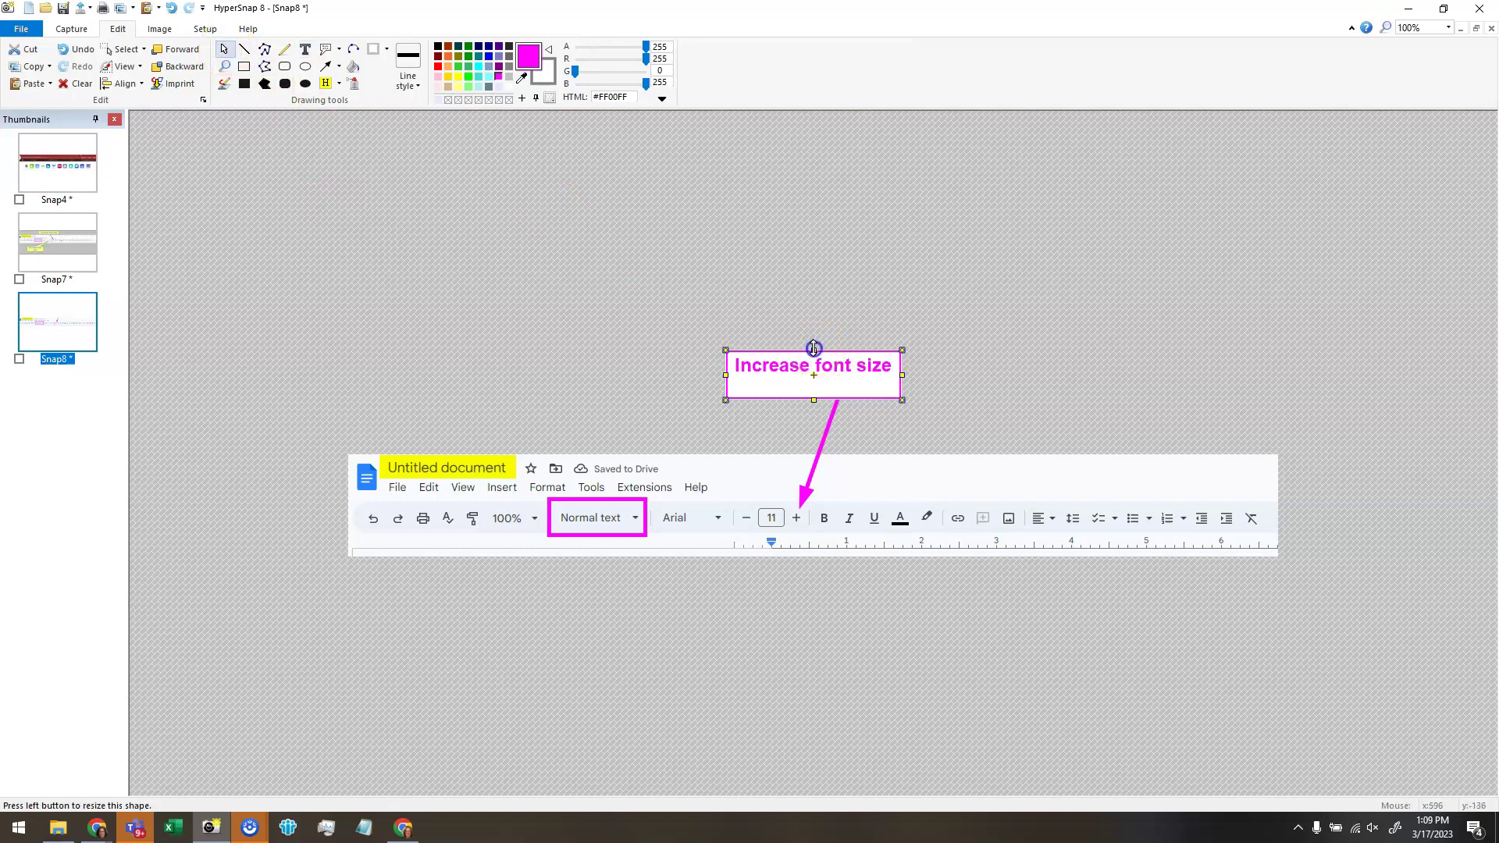
drag(813, 350, 871, 387)
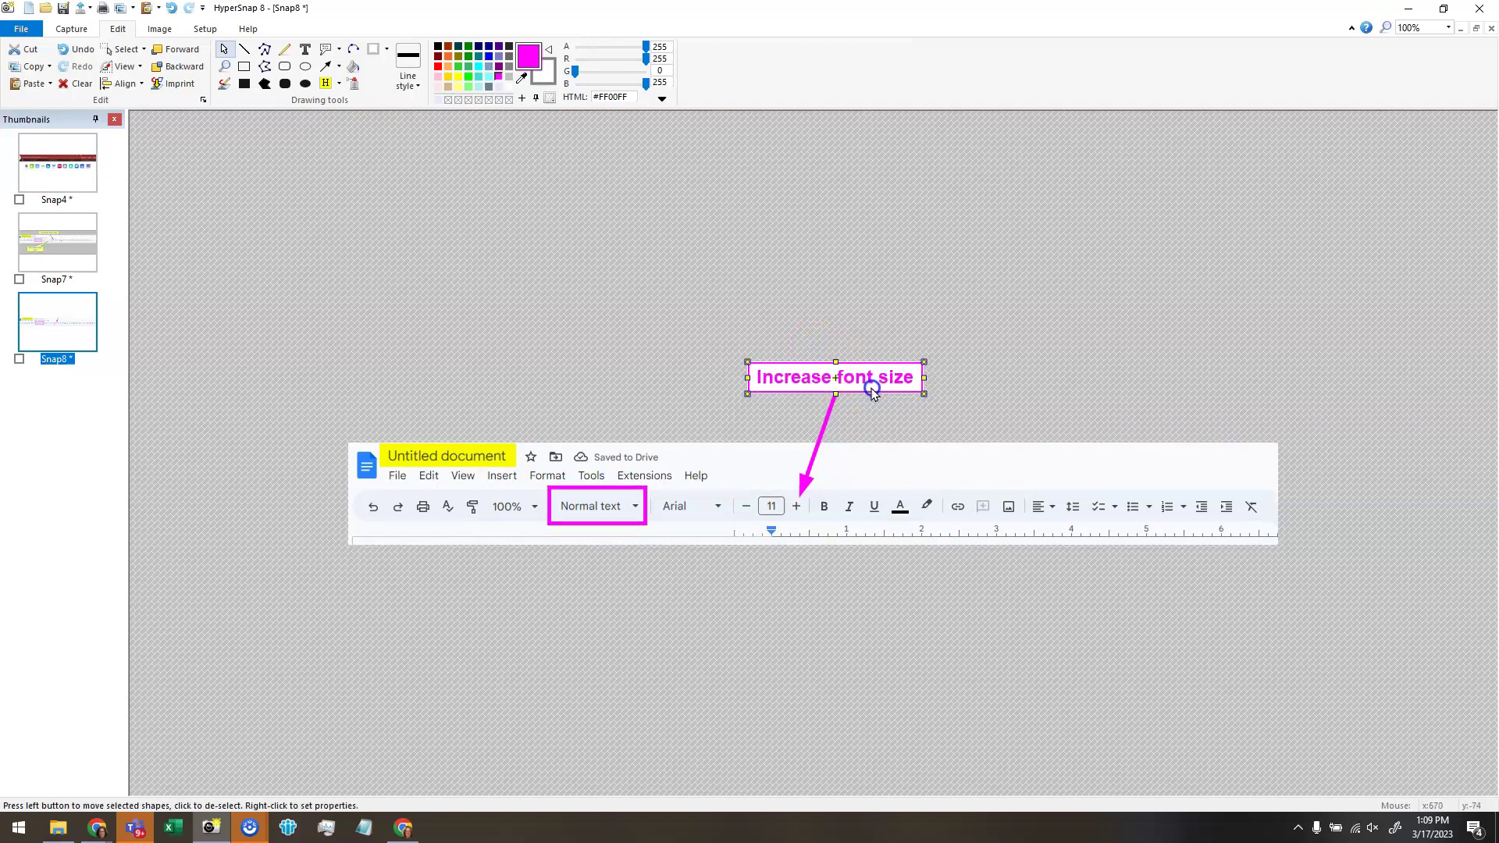
Draw a second callout below the toolbar with its tail on the font-size minus button, then refine its position and width.
click(326, 51)
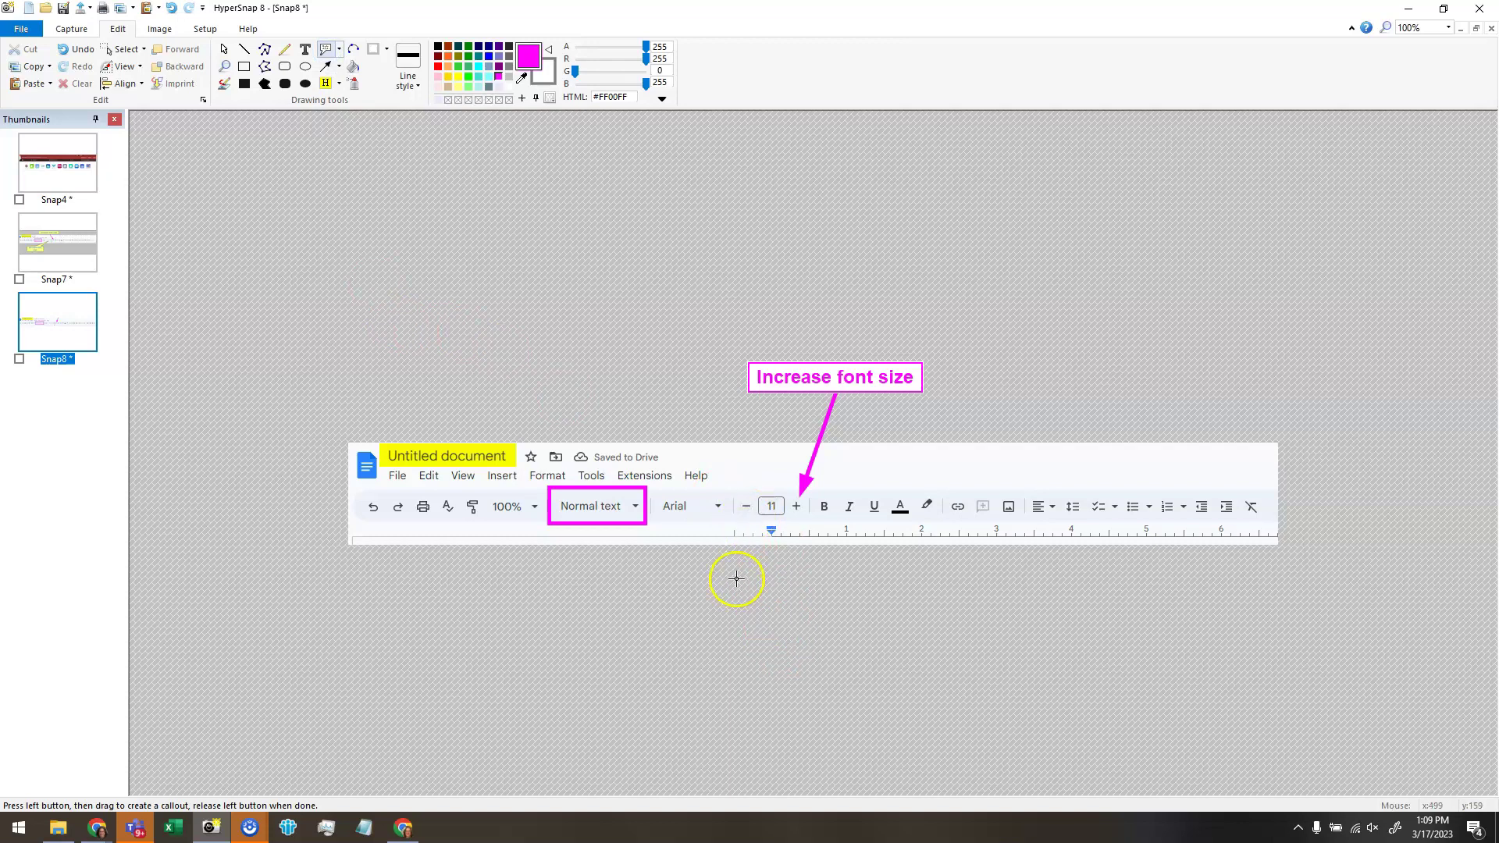
drag(742, 536, 319, 678)
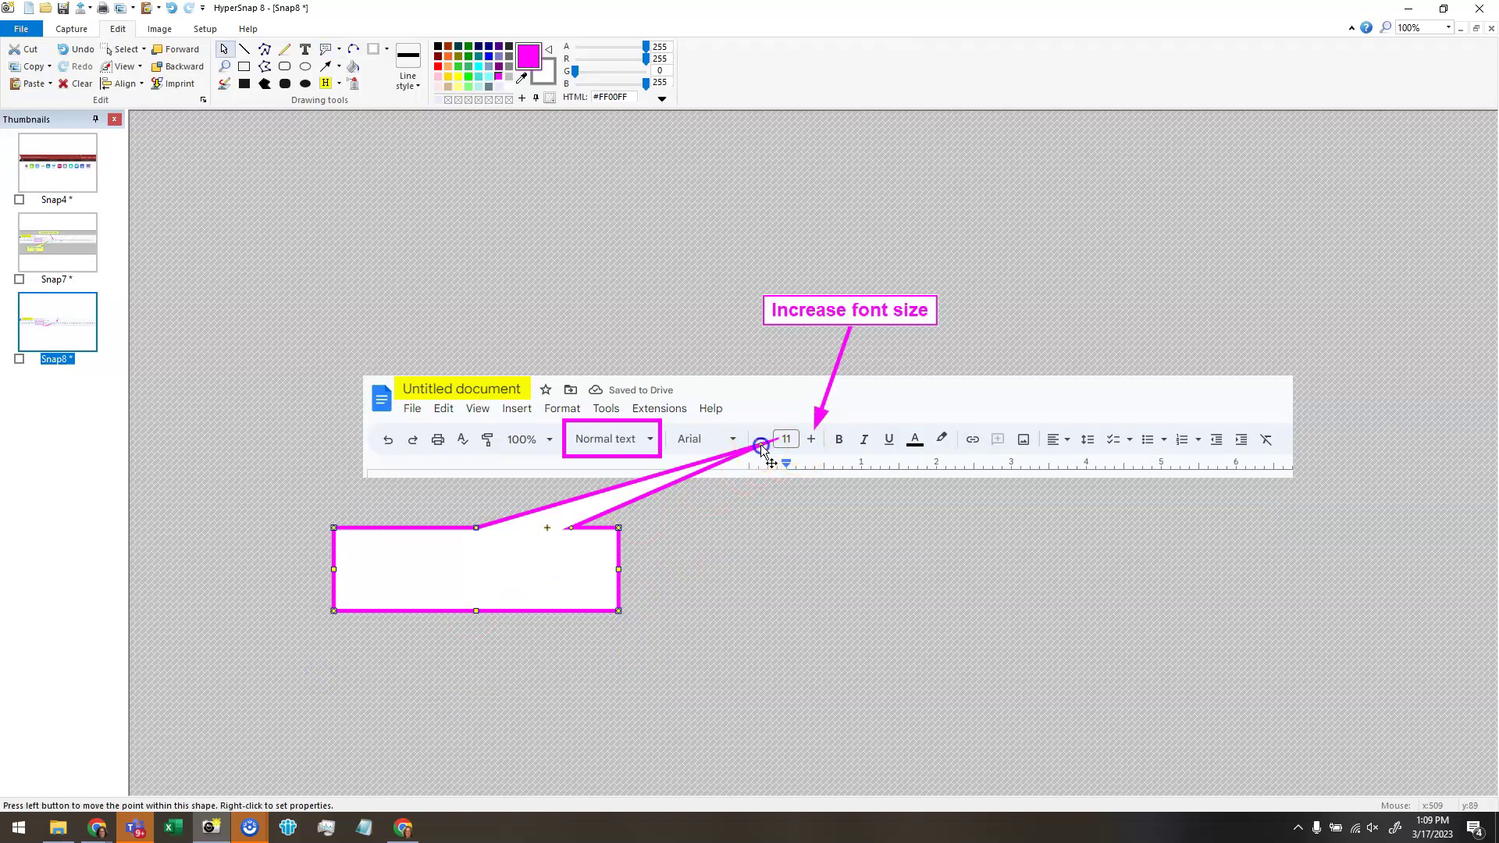
drag(762, 452, 763, 446)
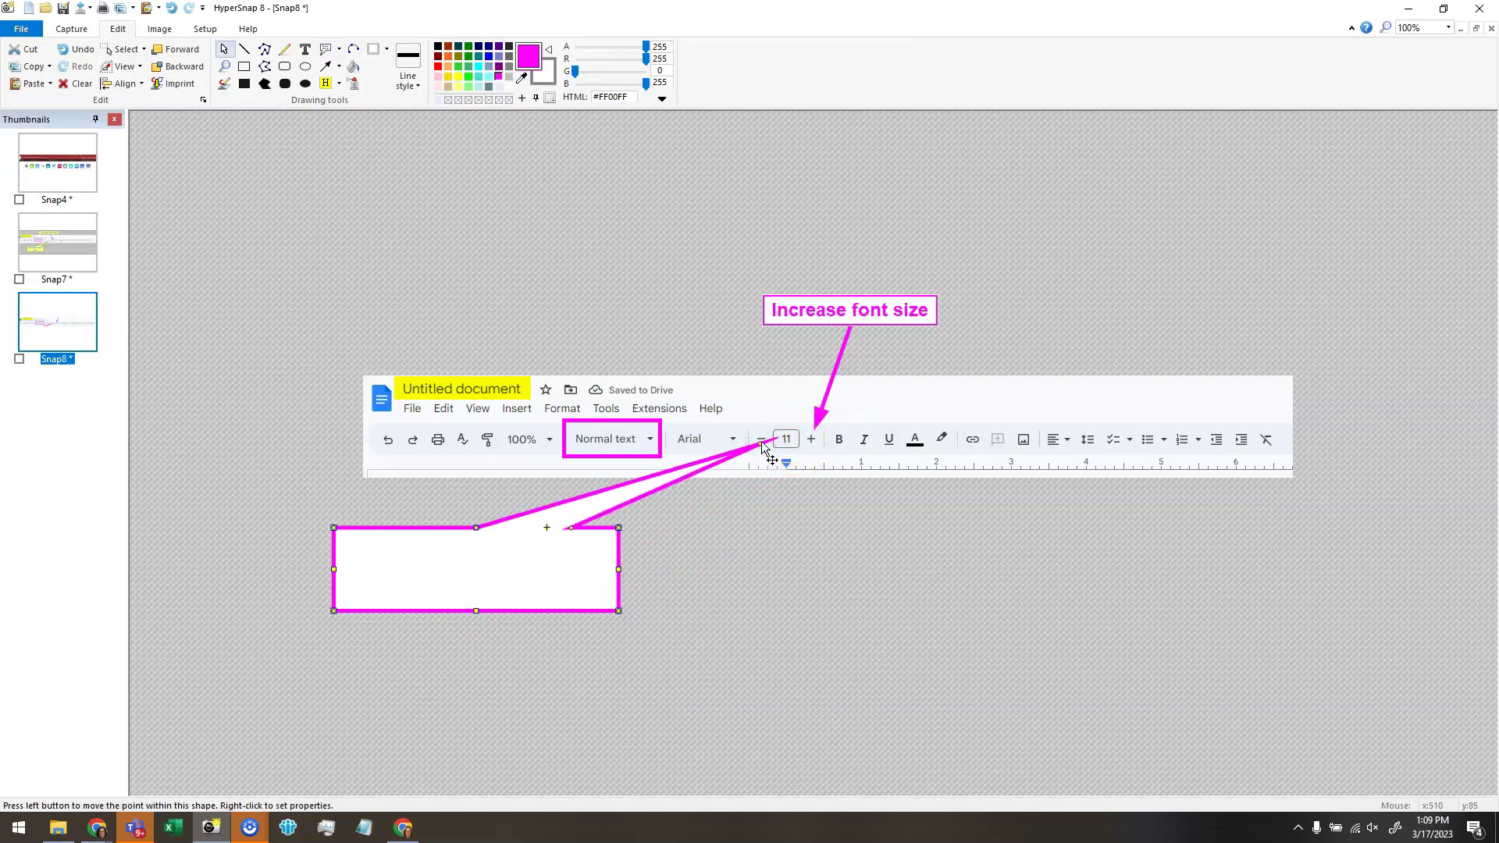
drag(760, 446, 739, 451)
mouse_move(492, 587)
mouse_down()
mouse_move(1038, 596)
mouse_move(1051, 575)
mouse_move(656, 612)
mouse_move(522, 544)
mouse_move(552, 569)
mouse_move(509, 566)
mouse_move(509, 603)
mouse_up()
drag(648, 562, 692, 560)
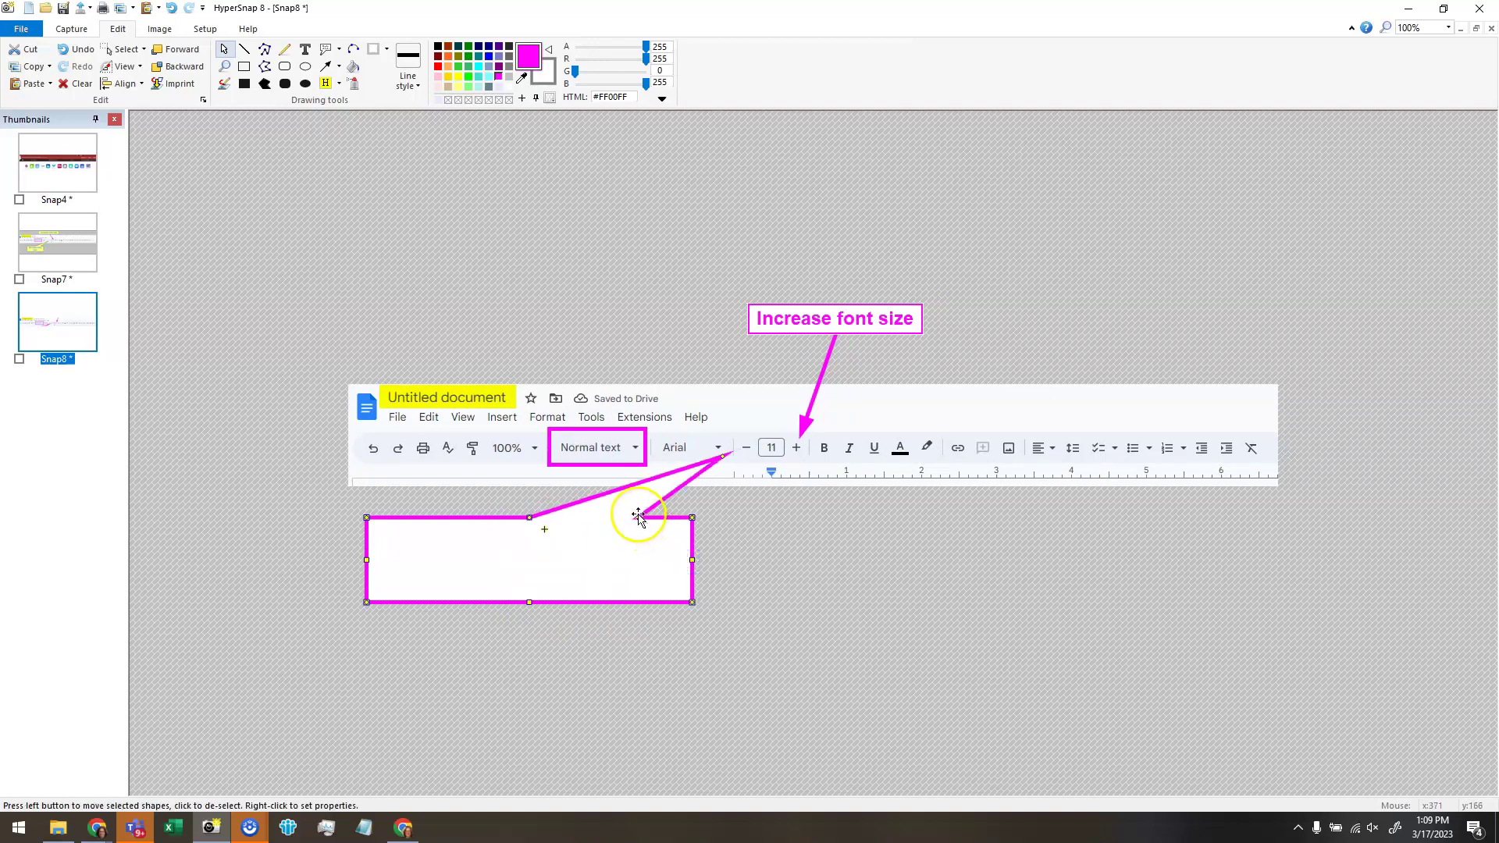
drag(638, 518, 581, 520)
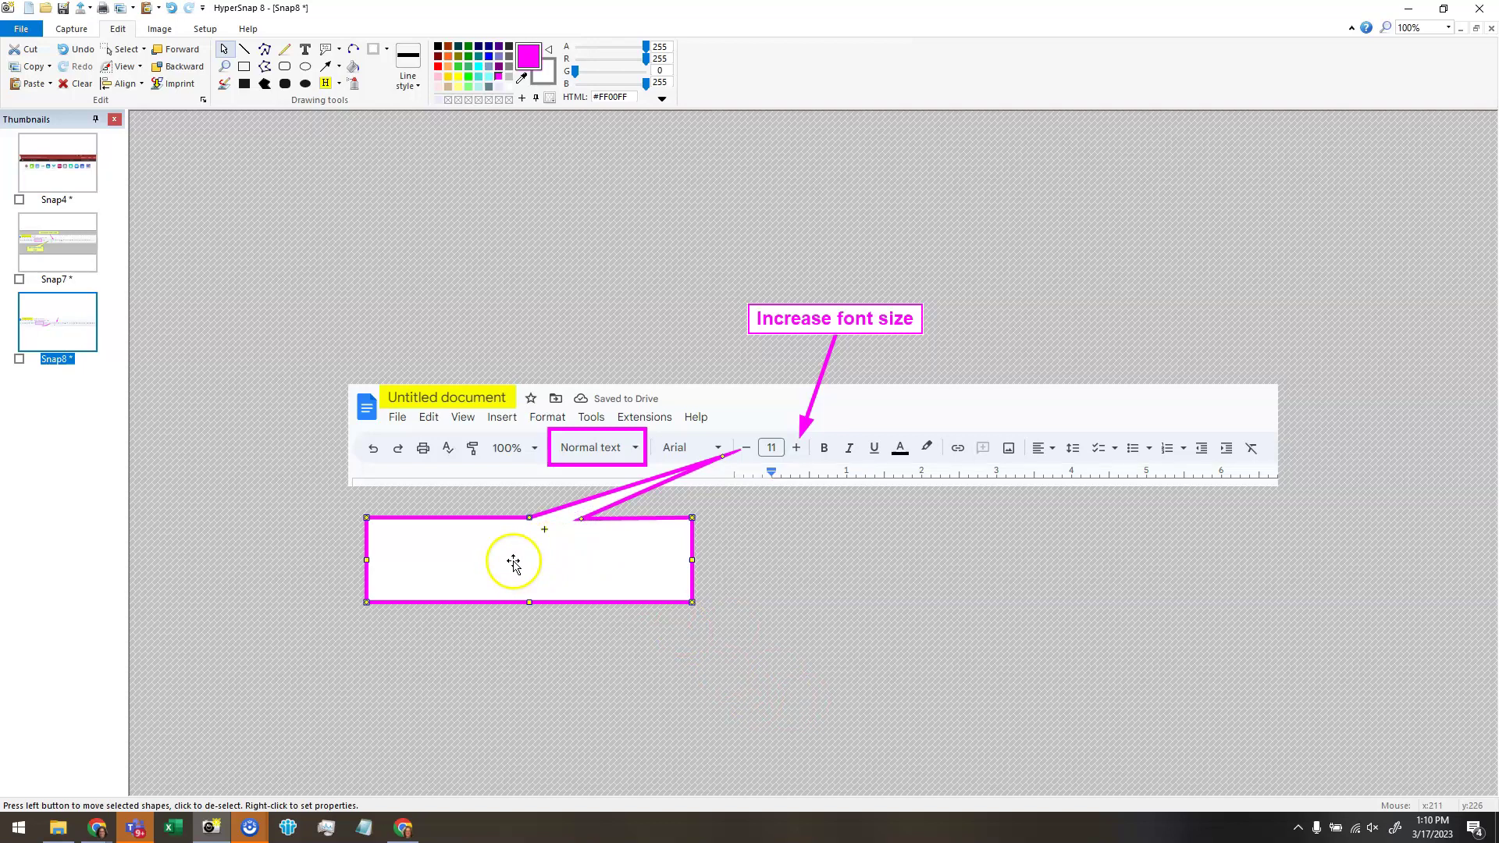
Type 'decrease font size' into the second callout and make it bold Arial.
double_click(514, 563)
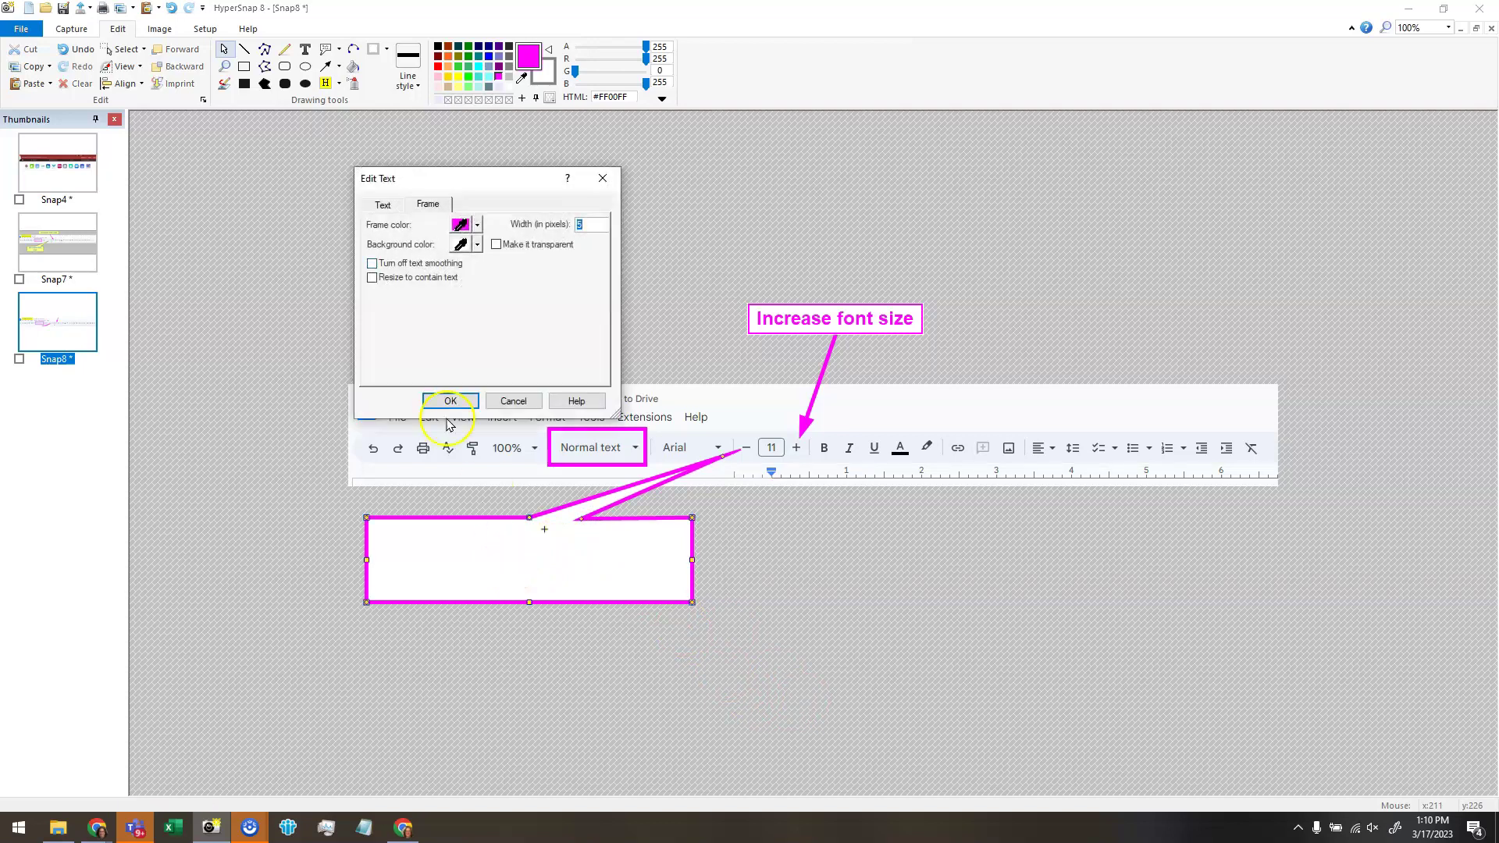
click(383, 205)
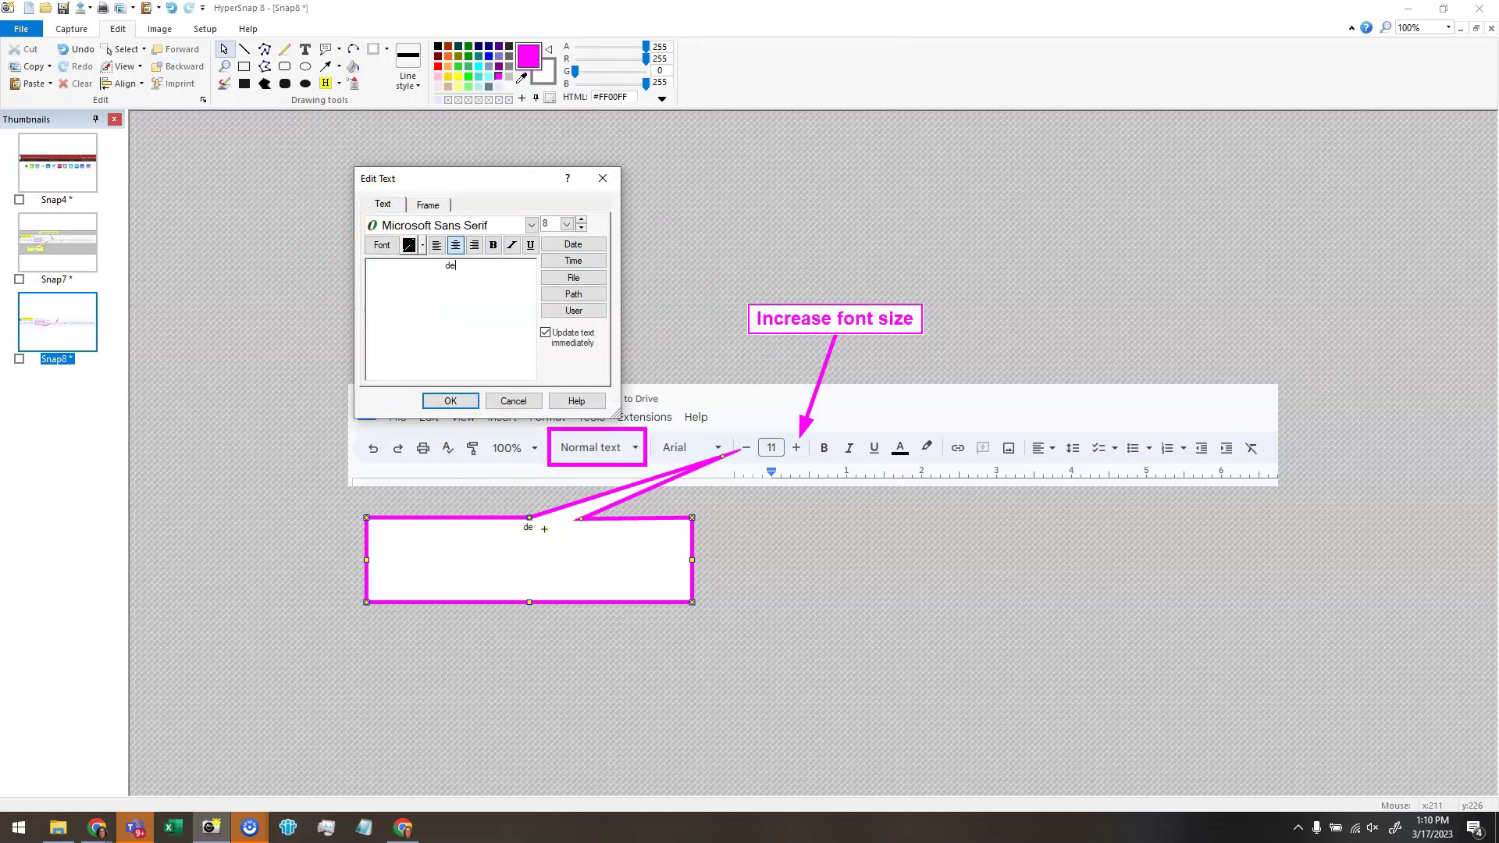
text(decrease font size)
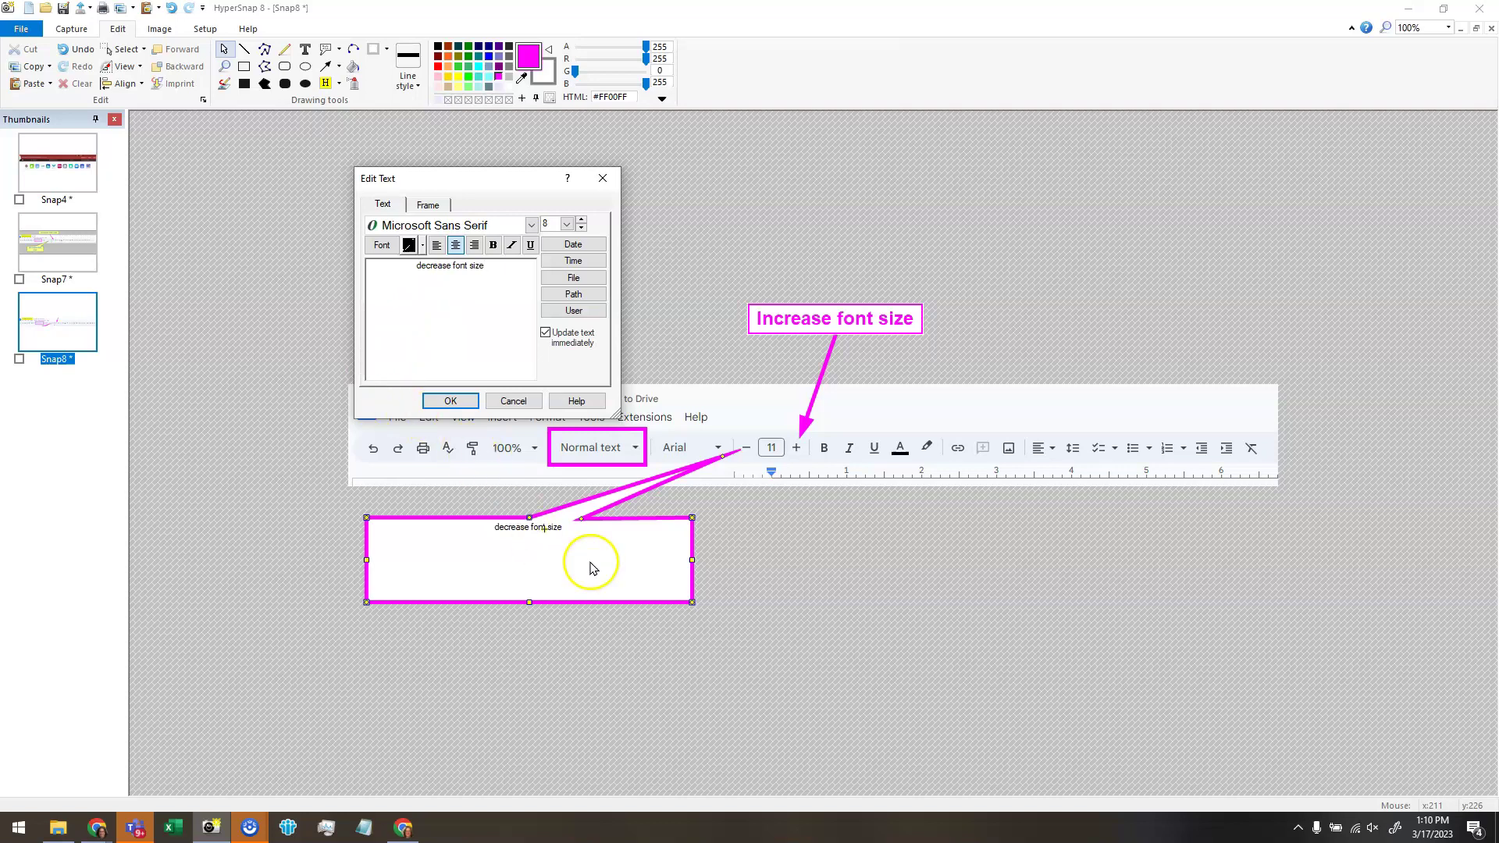
drag(490, 267, 416, 259)
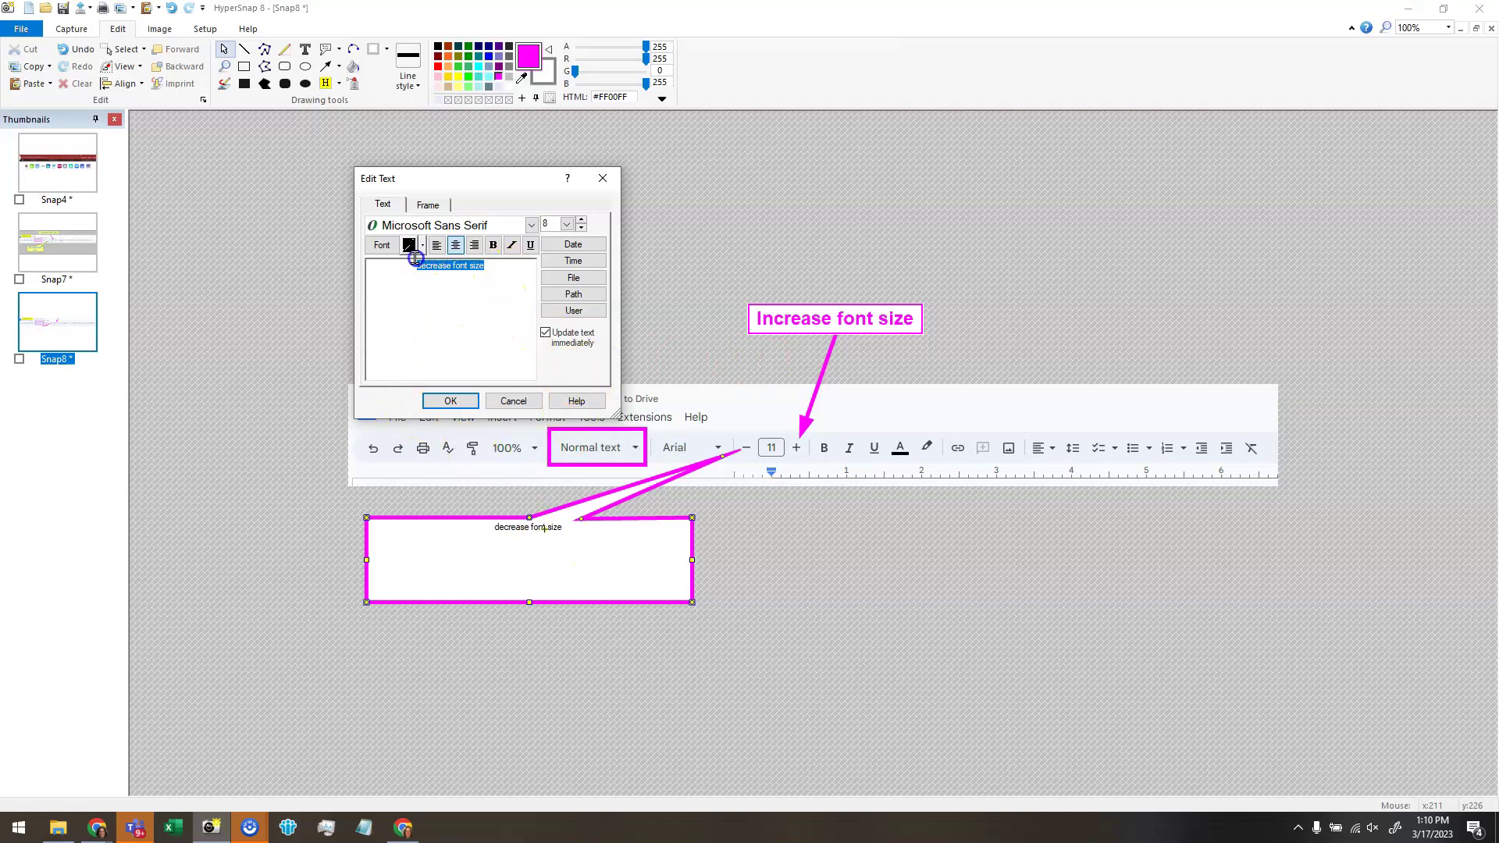
click(532, 225)
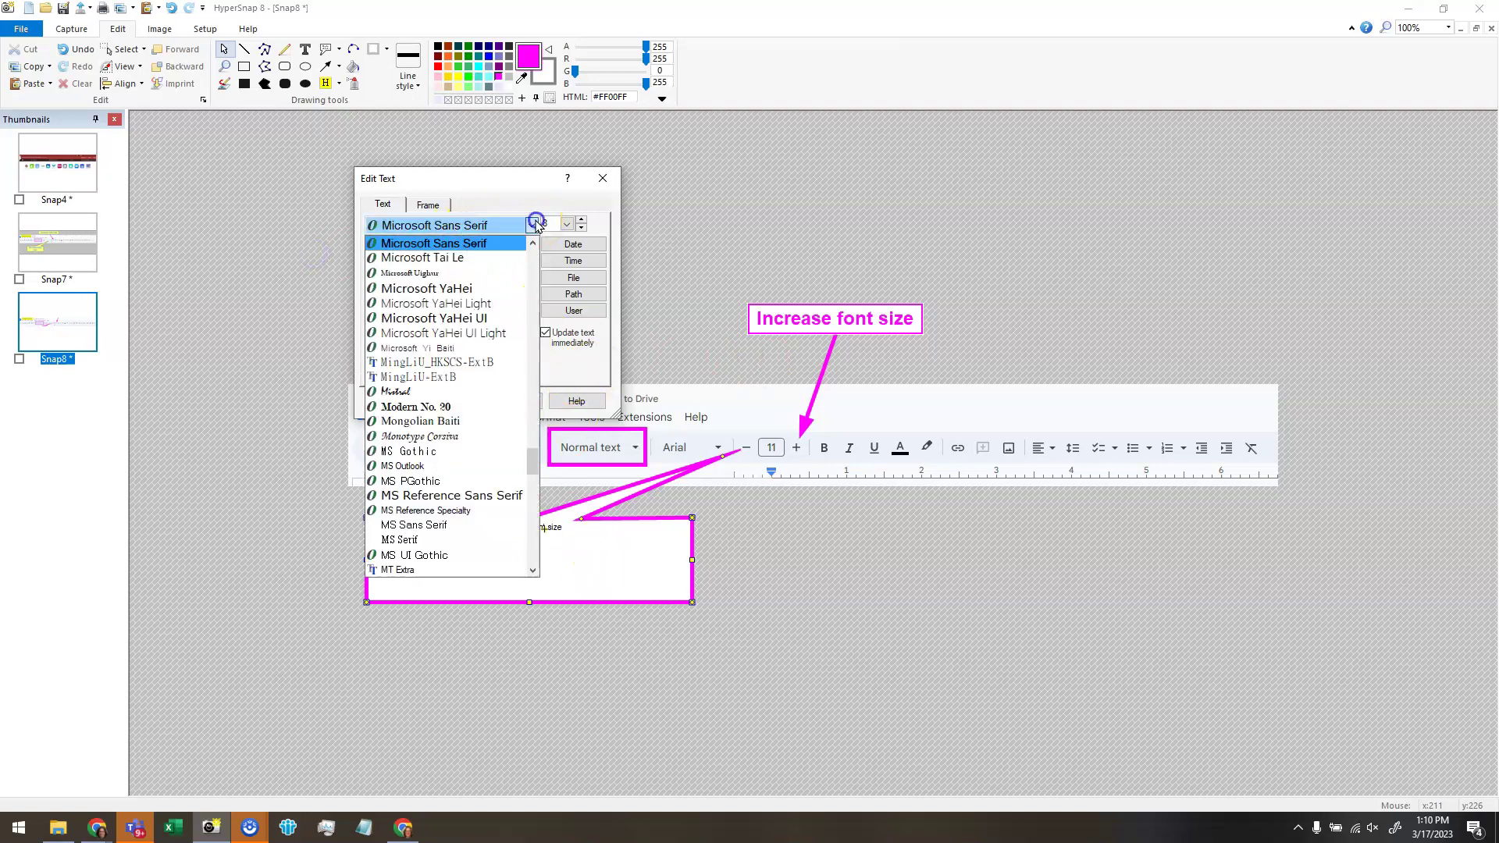
scroll(455, 313, up, 15)
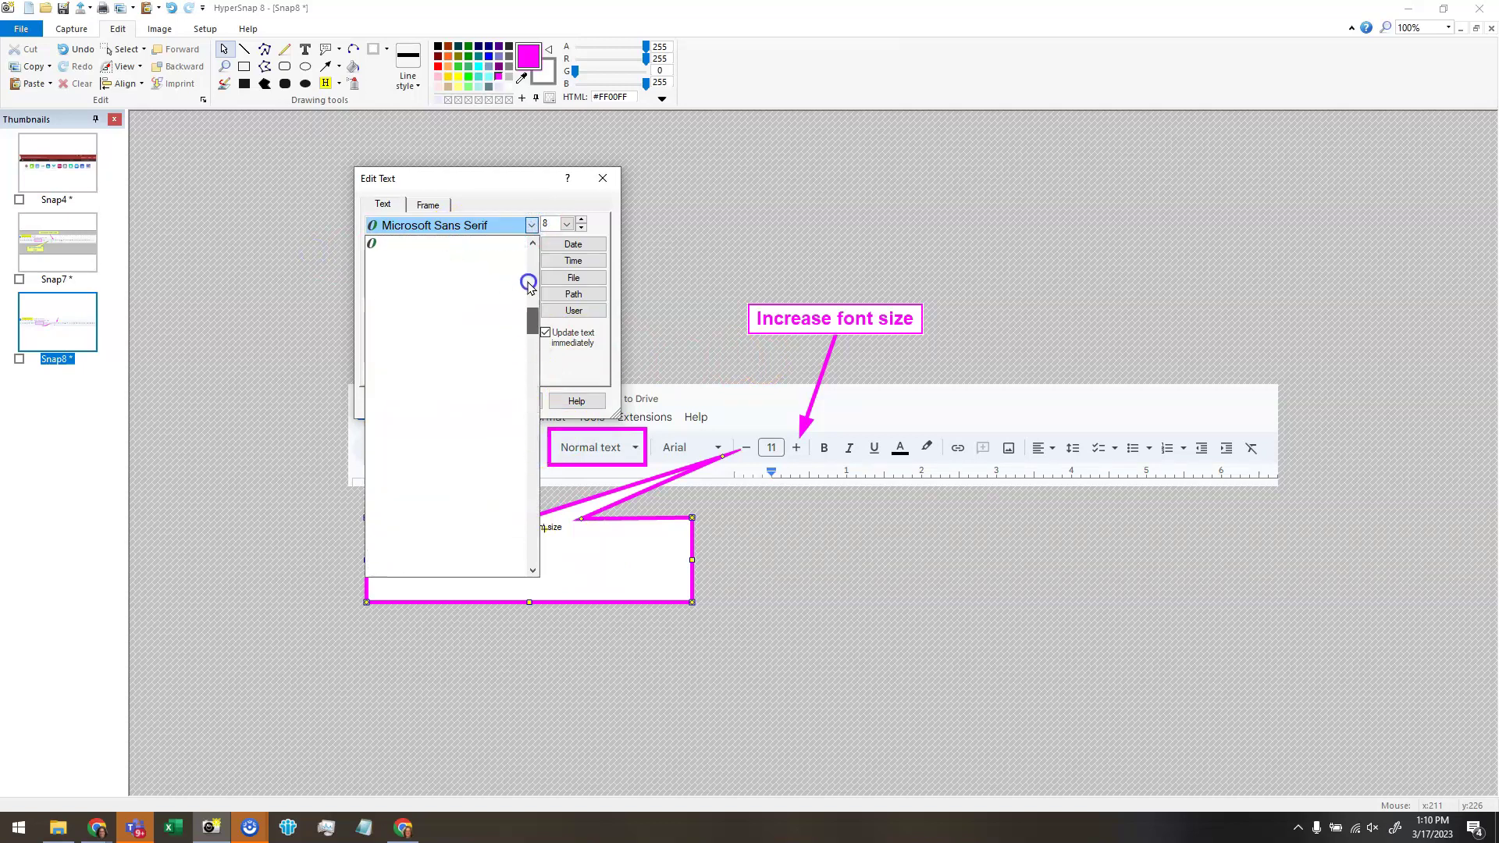
drag(533, 252, 530, 287)
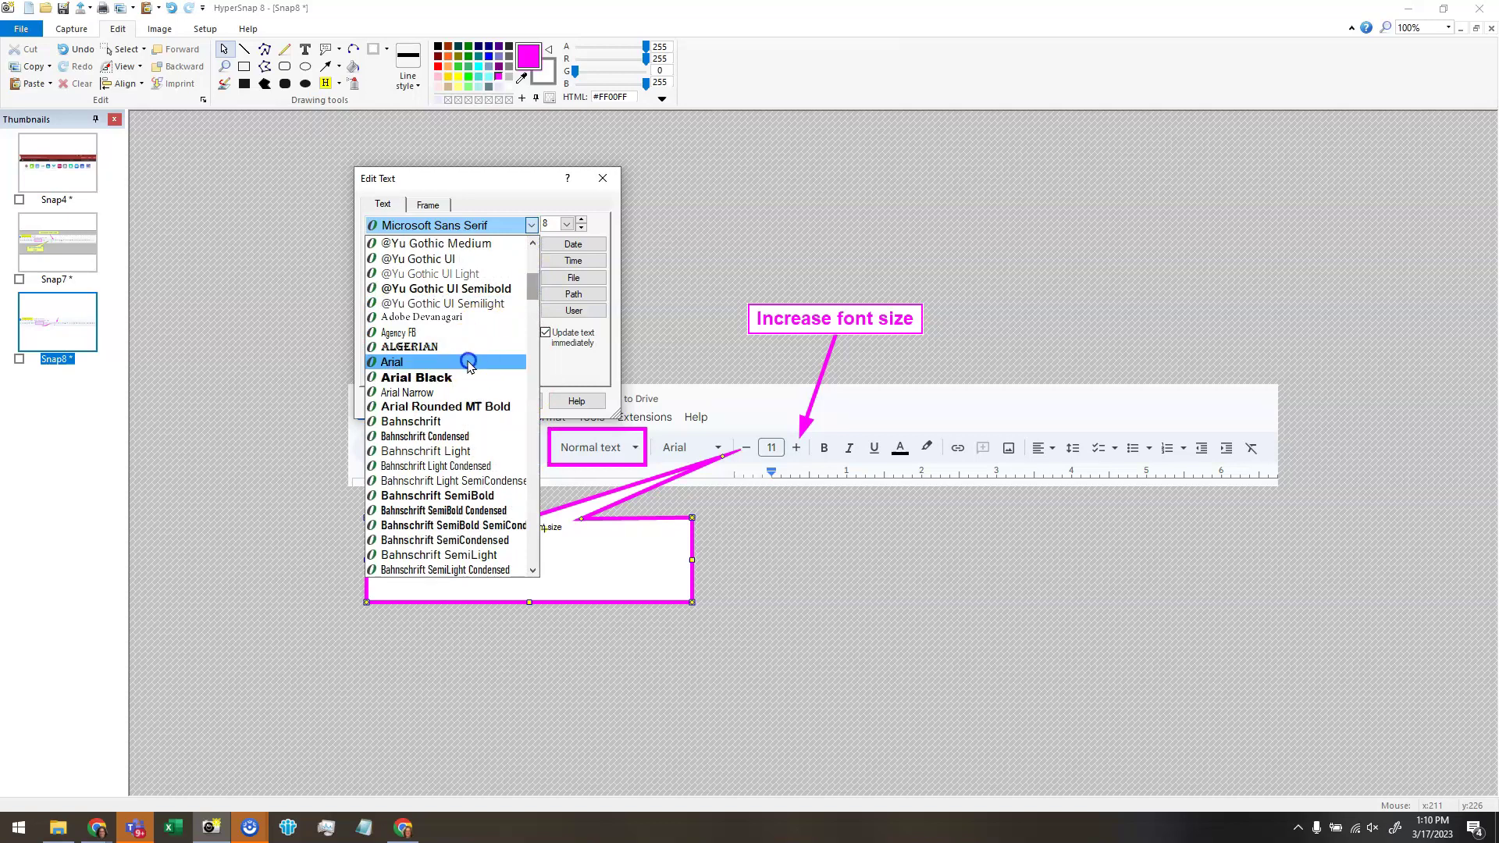
click(437, 362)
click(494, 246)
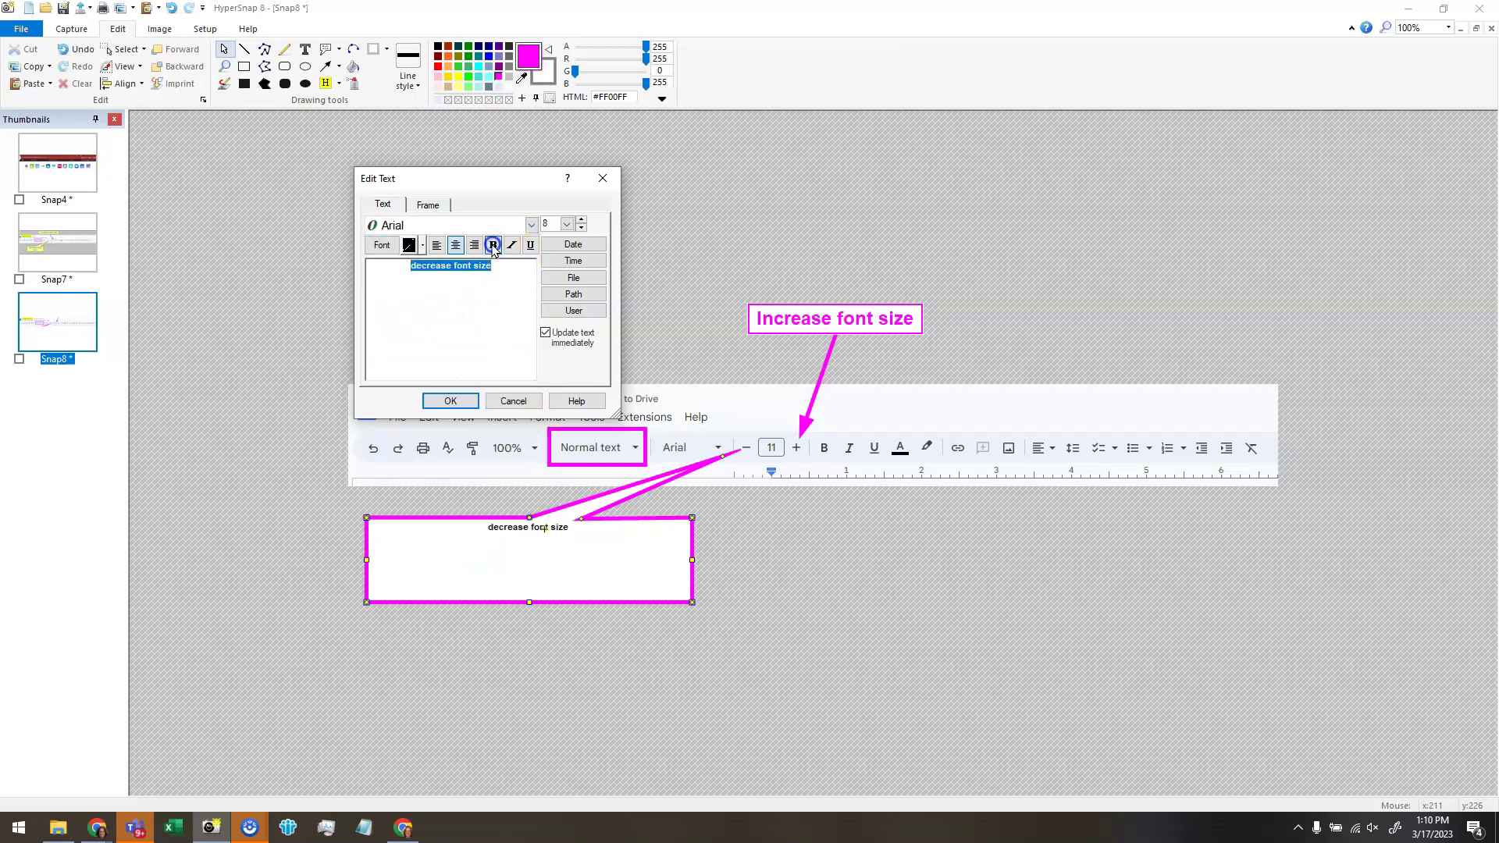
Set the callout text size to 20 and its colour to magenta.
click(567, 224)
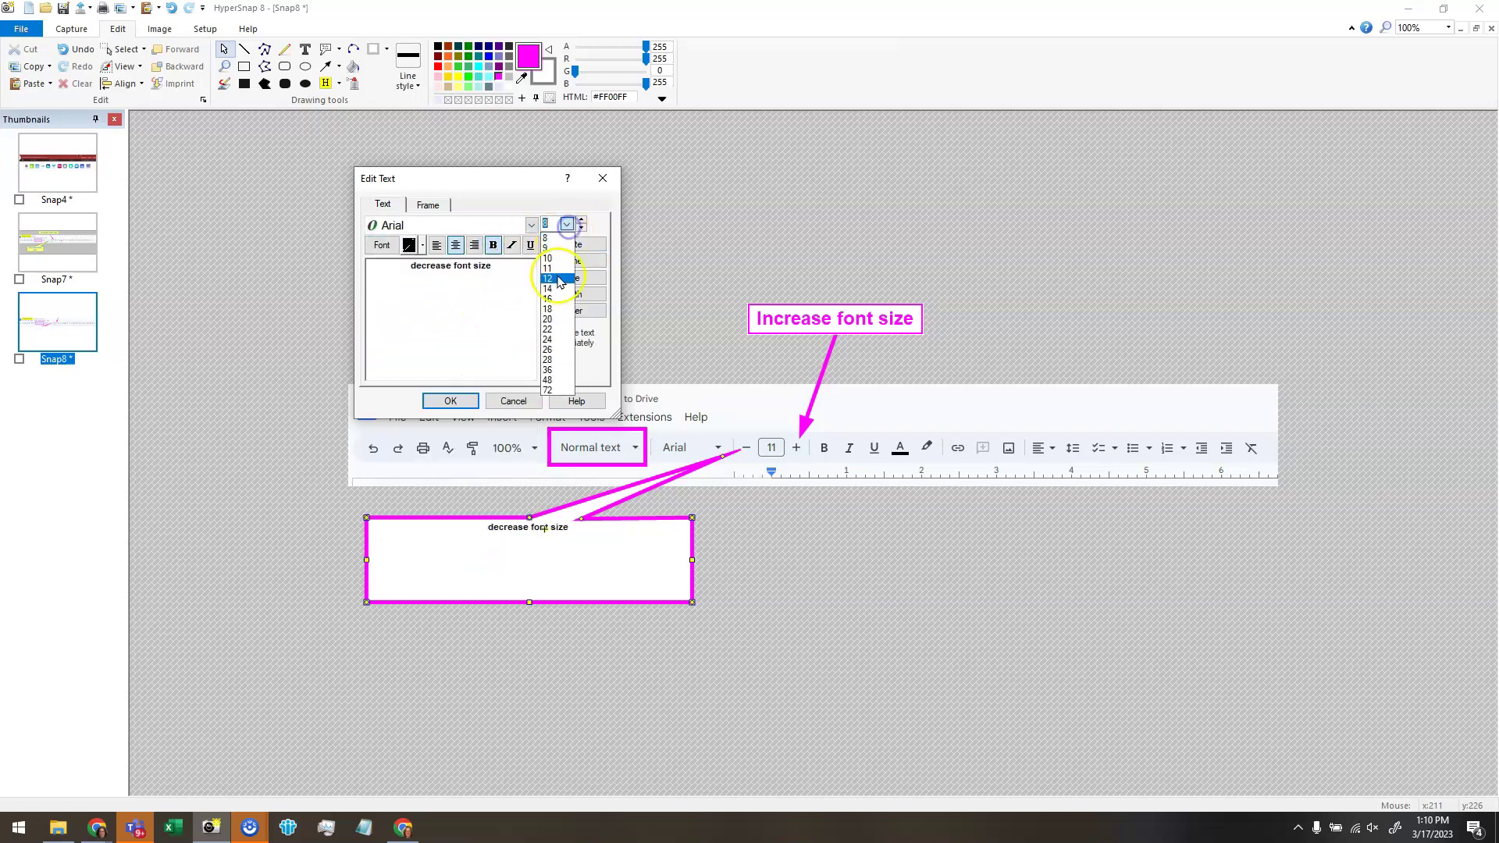
click(549, 339)
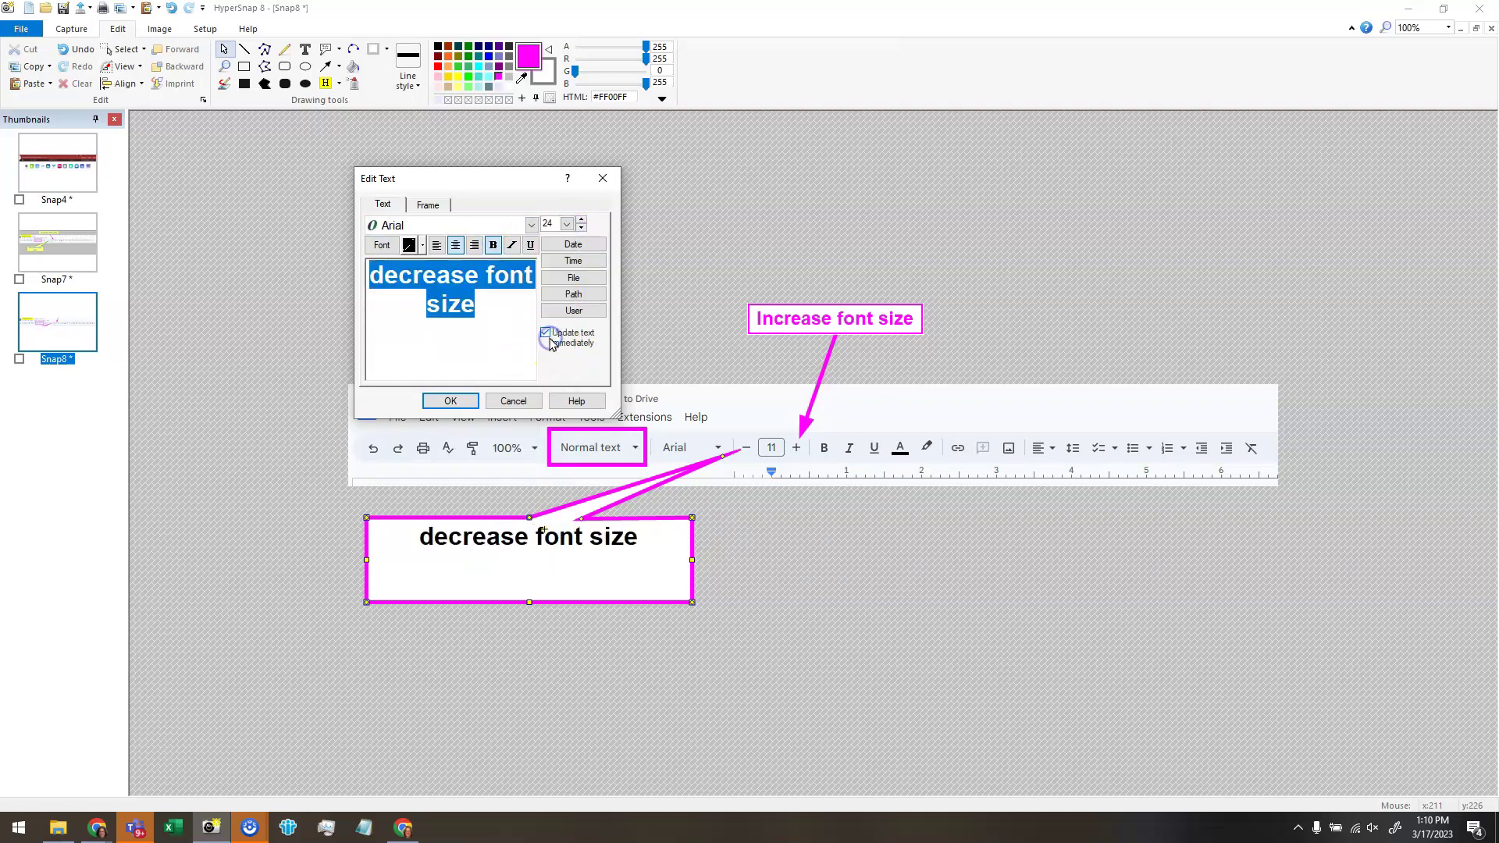
click(581, 228)
click(581, 228)
click(581, 228)
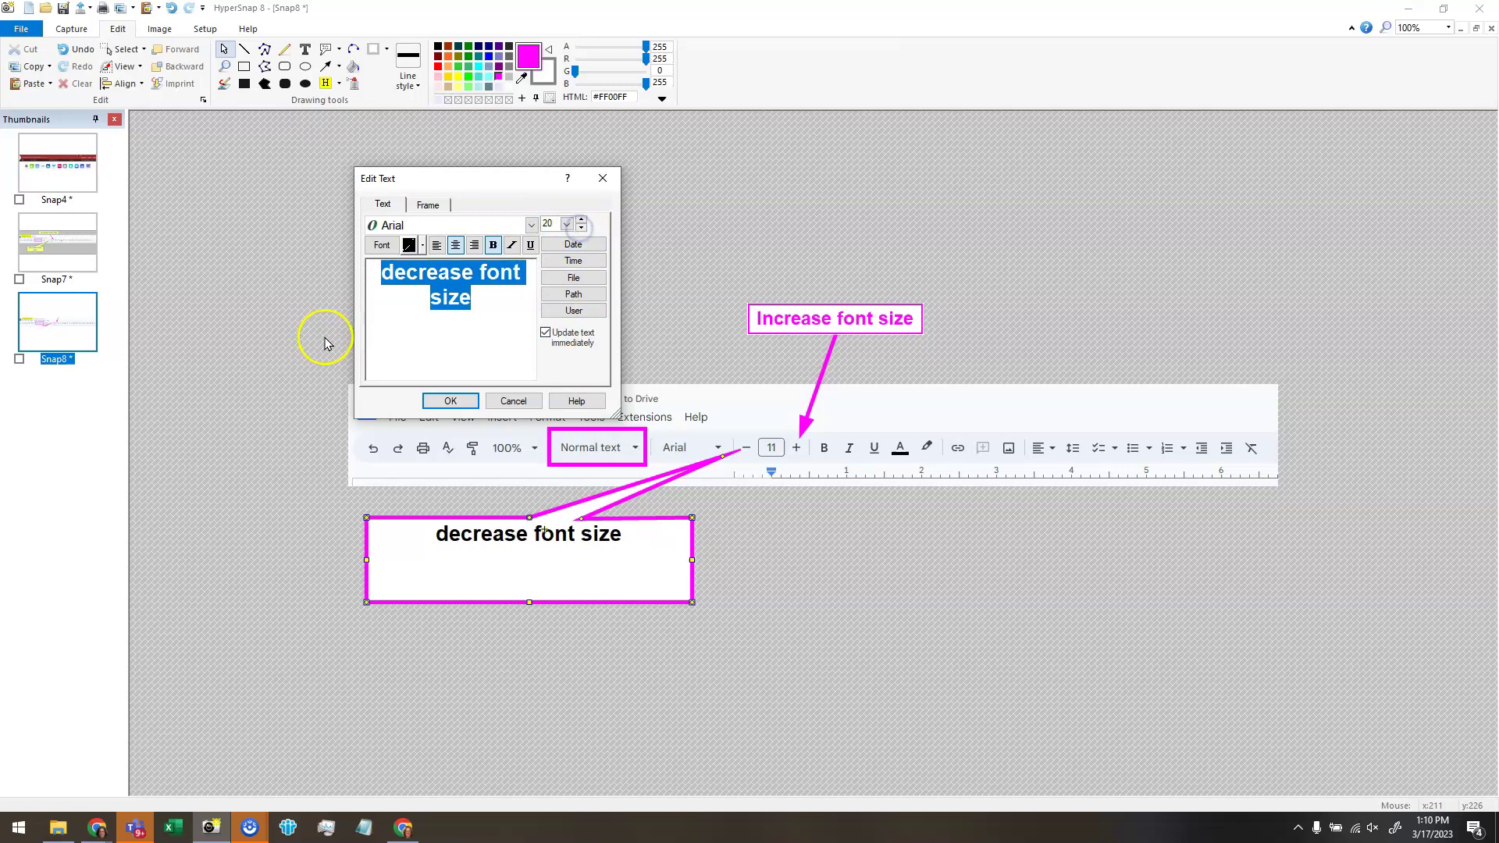
click(422, 247)
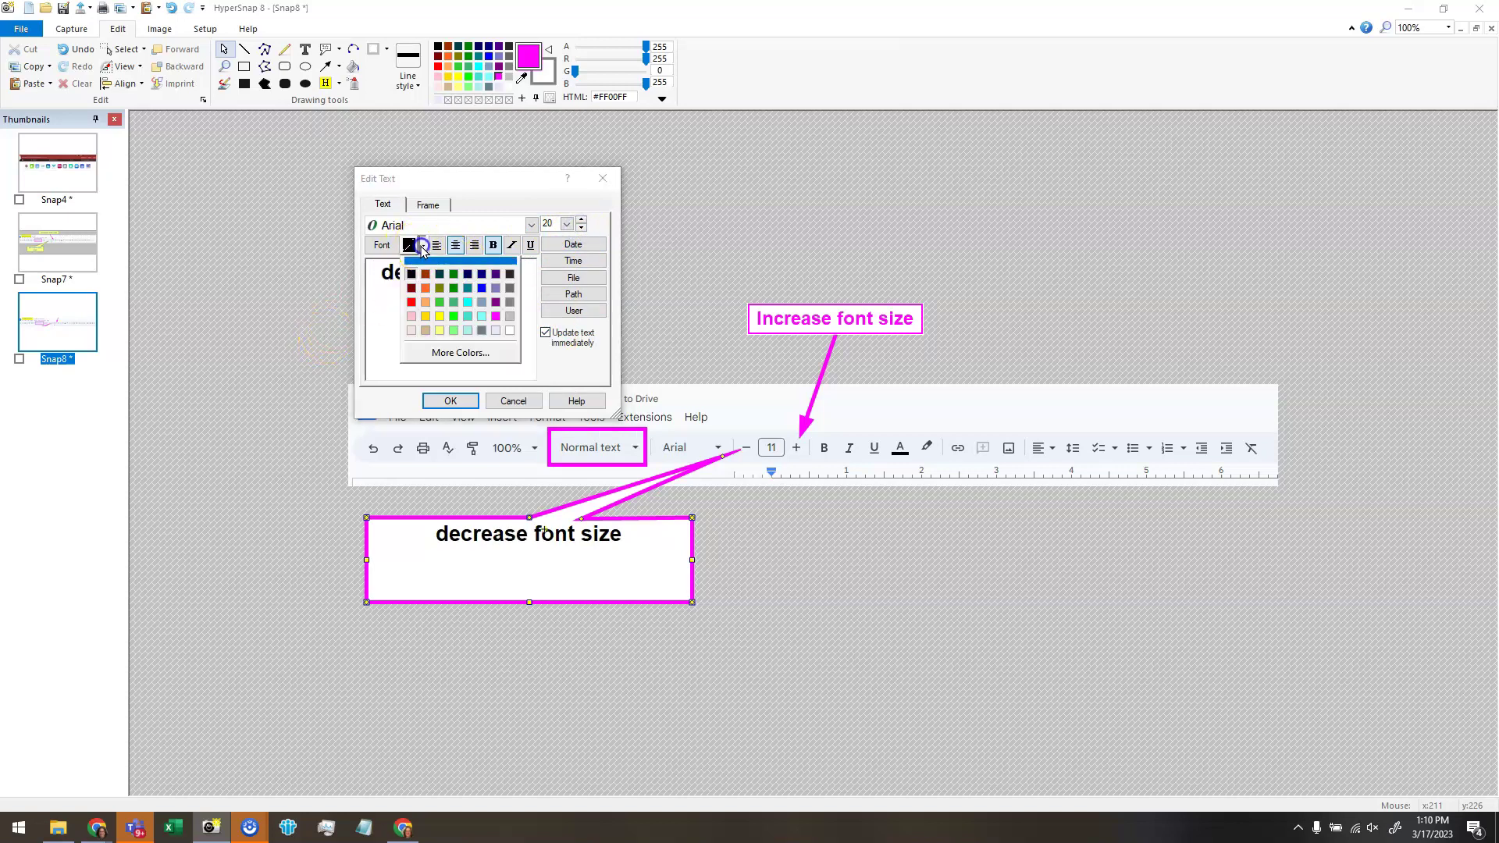
click(495, 316)
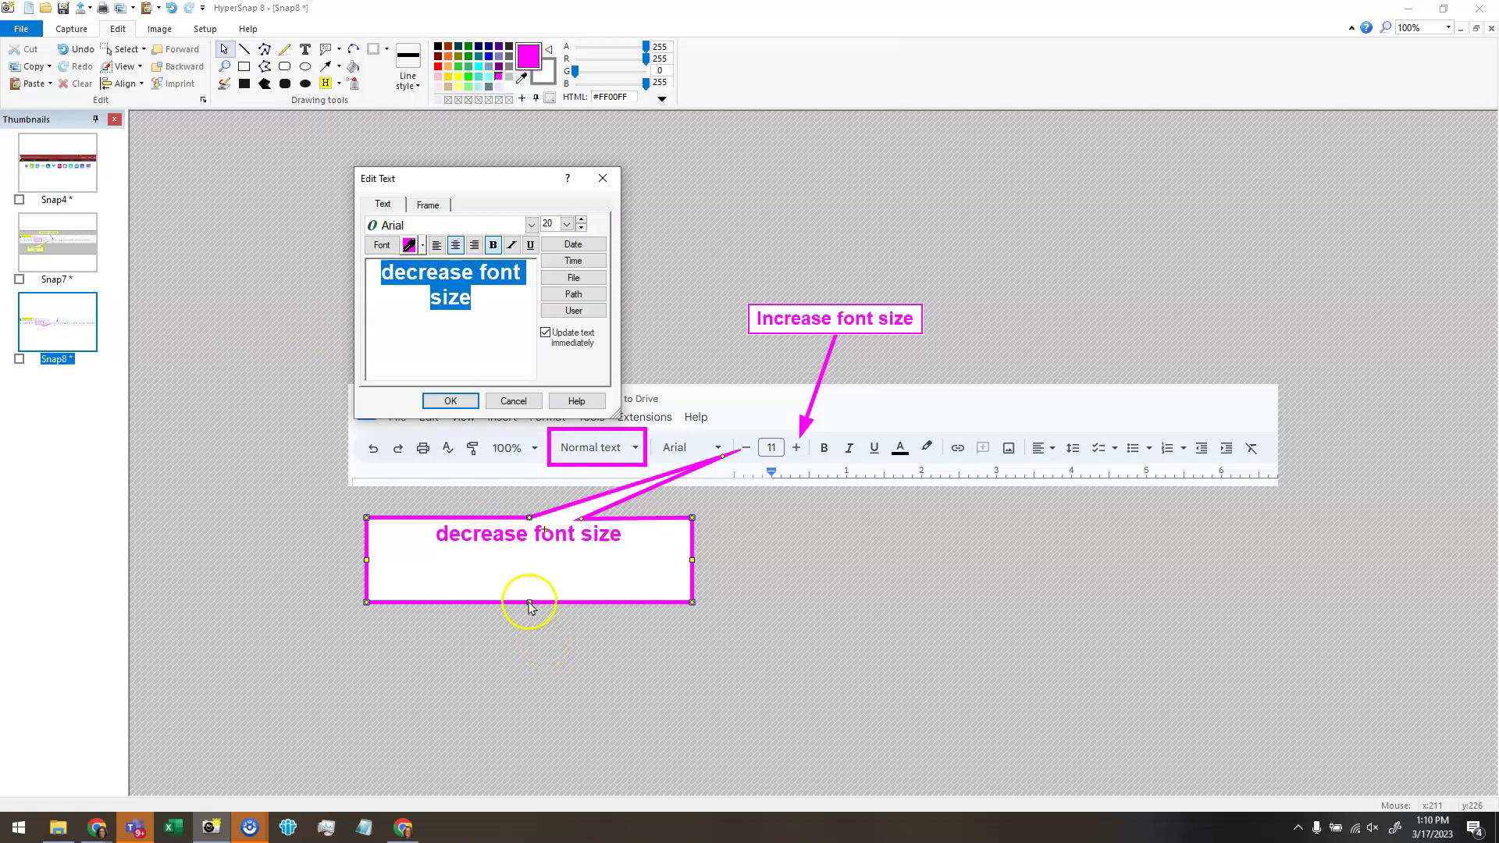
Change the decrease font size callout's frame from magenta to black, 3 pixels wide.
click(428, 204)
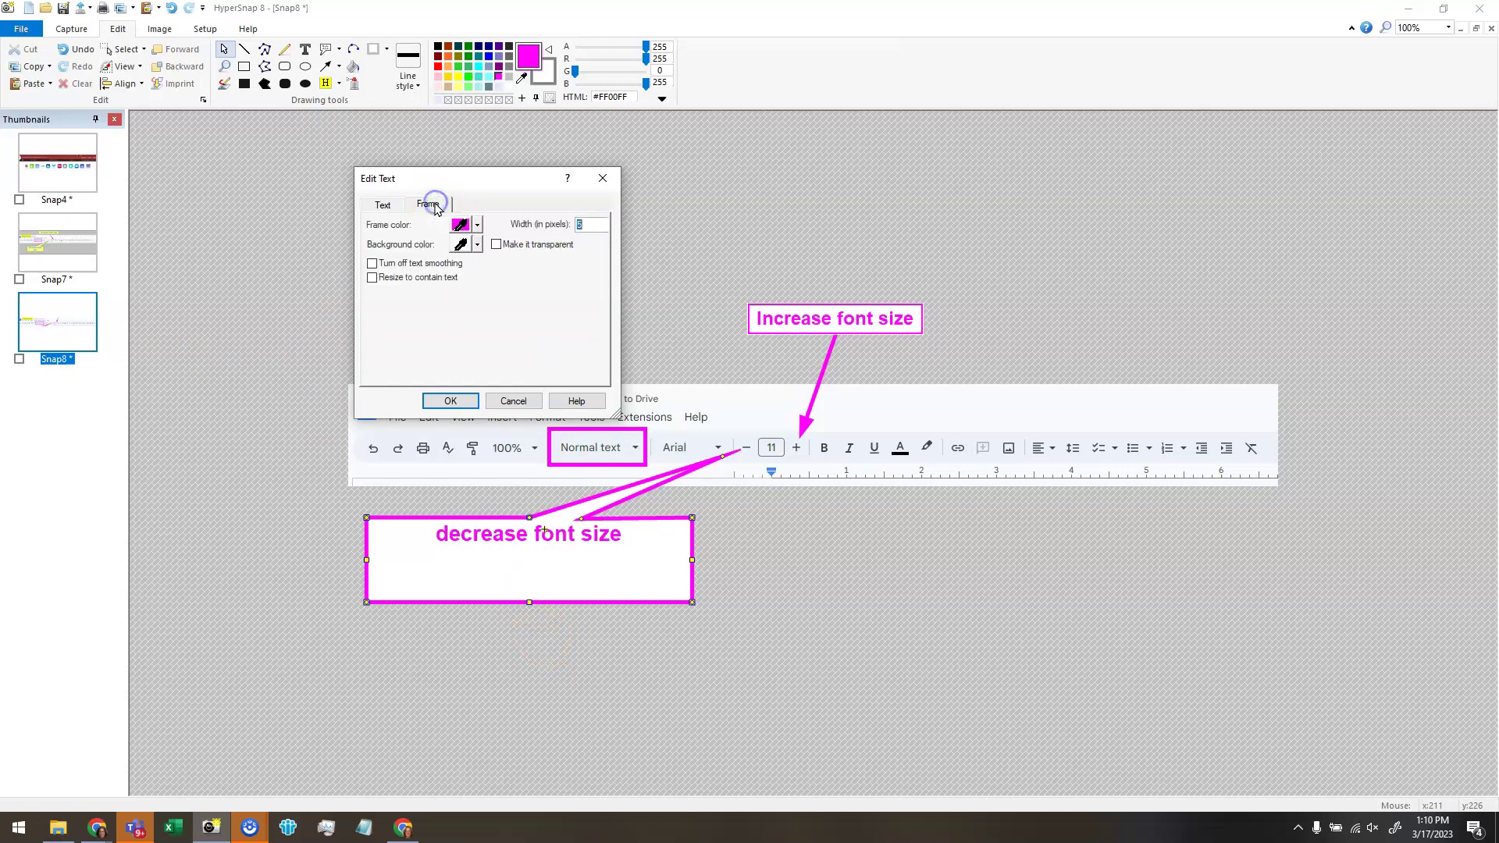
click(477, 226)
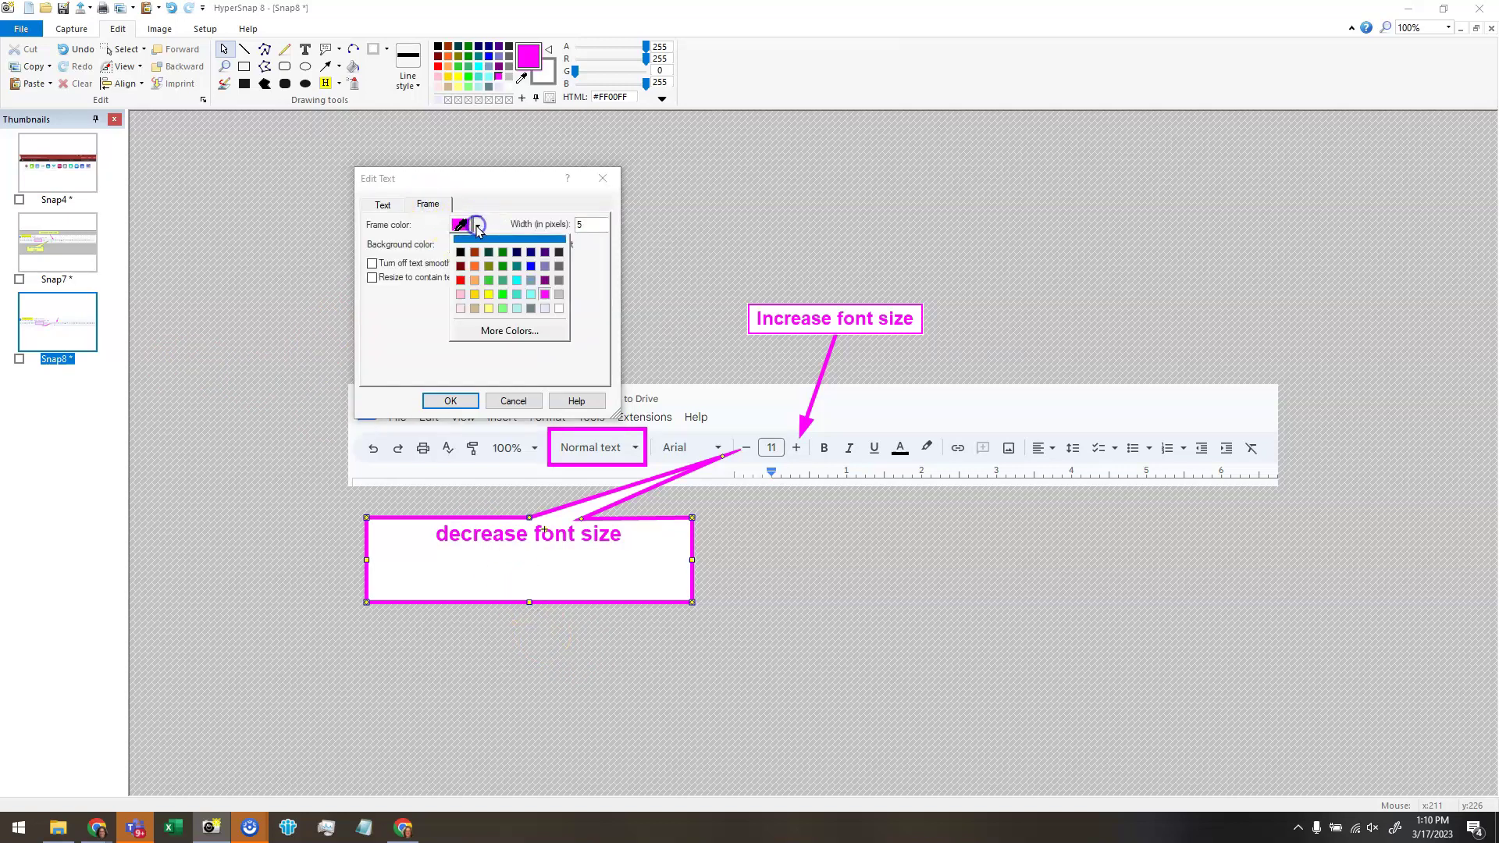
click(460, 254)
click(577, 226)
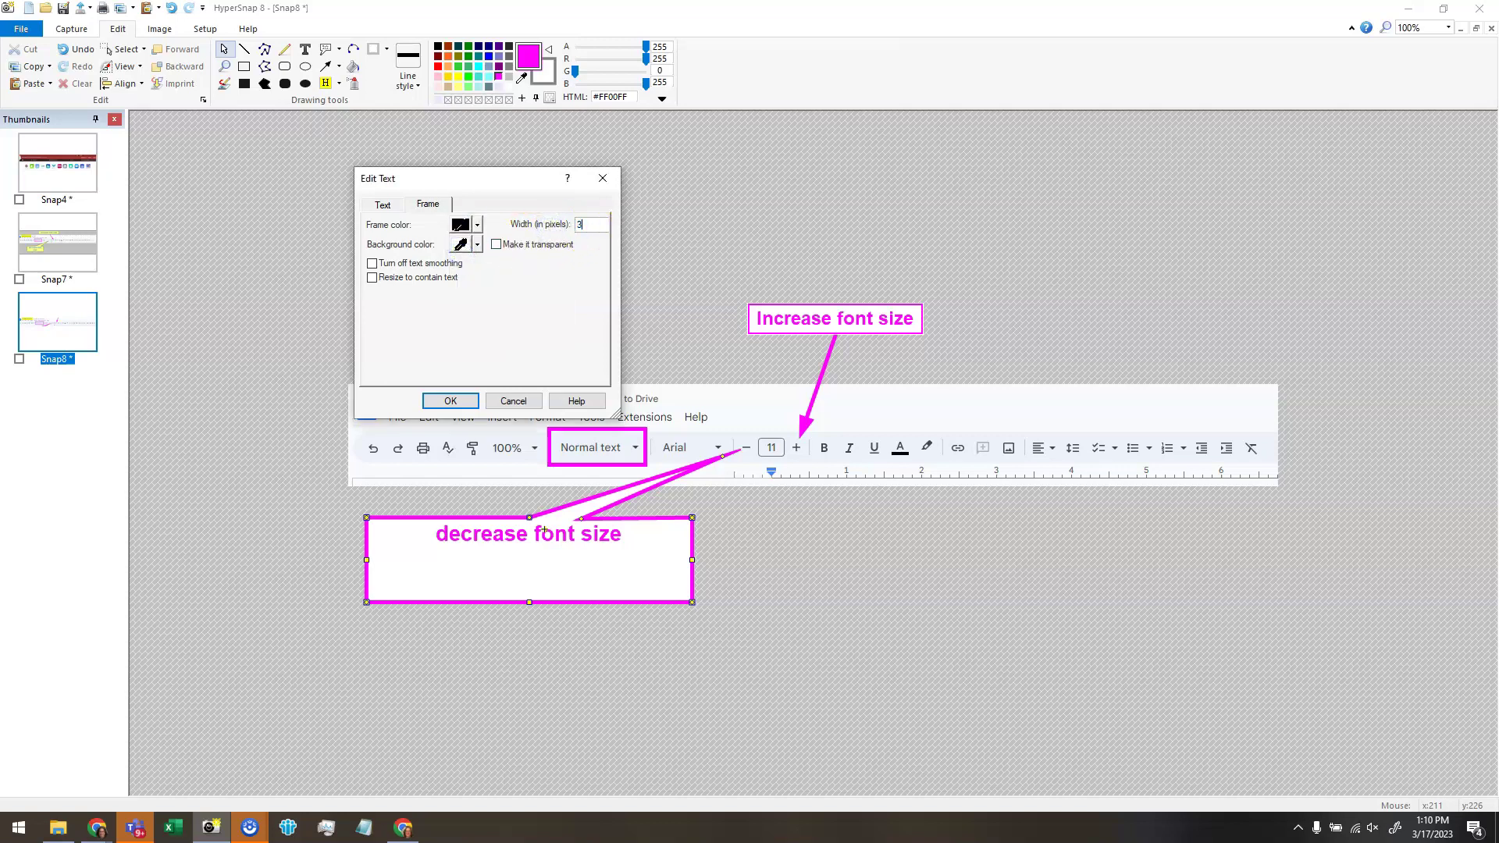
click(451, 400)
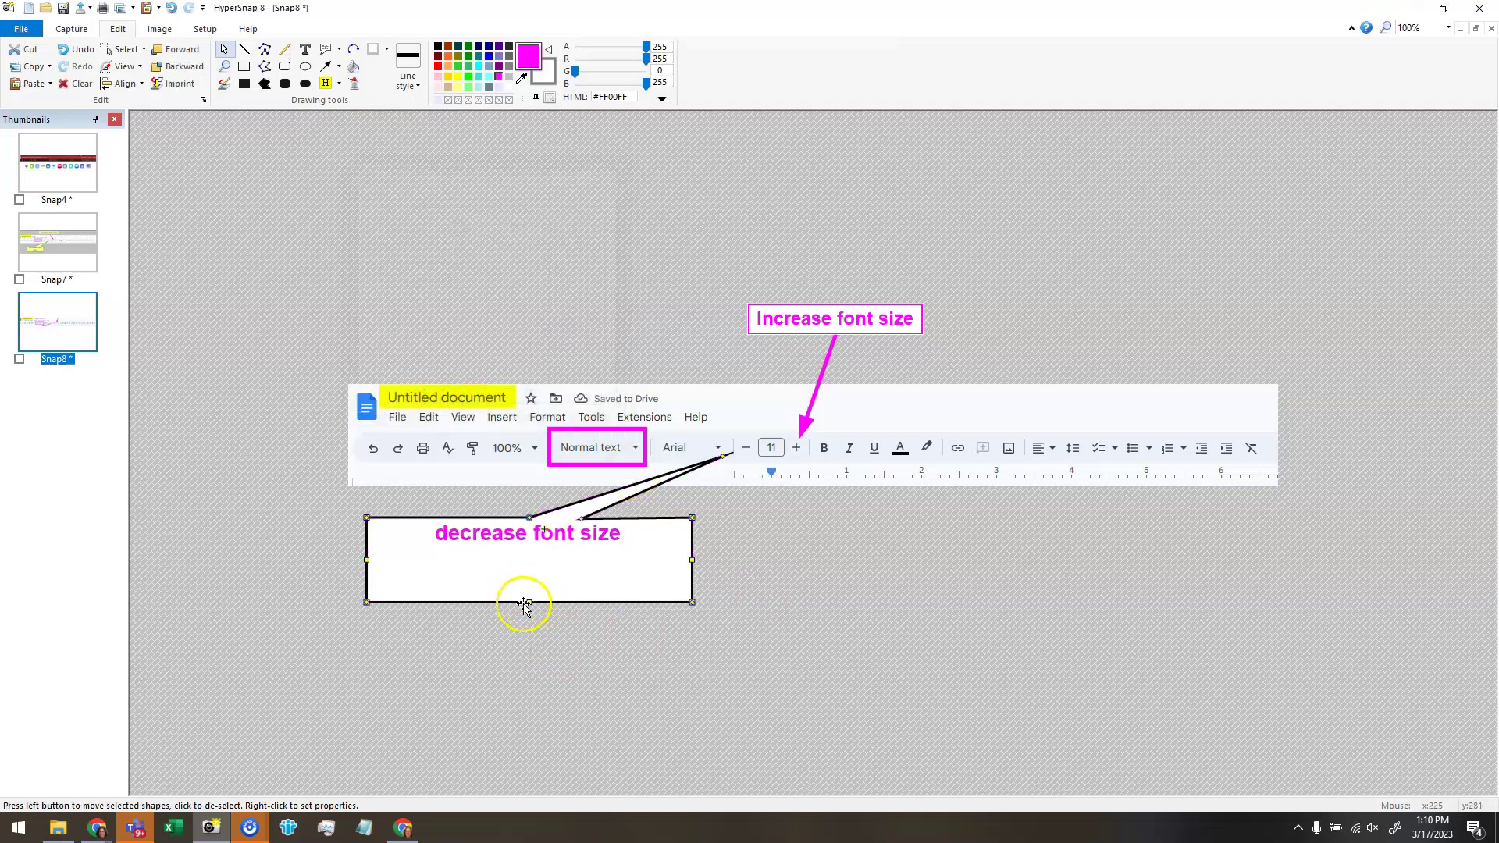
Shorten the decrease font size callout, nudge its tail right, and copy the image for Google Docs.
drag(523, 602, 527, 555)
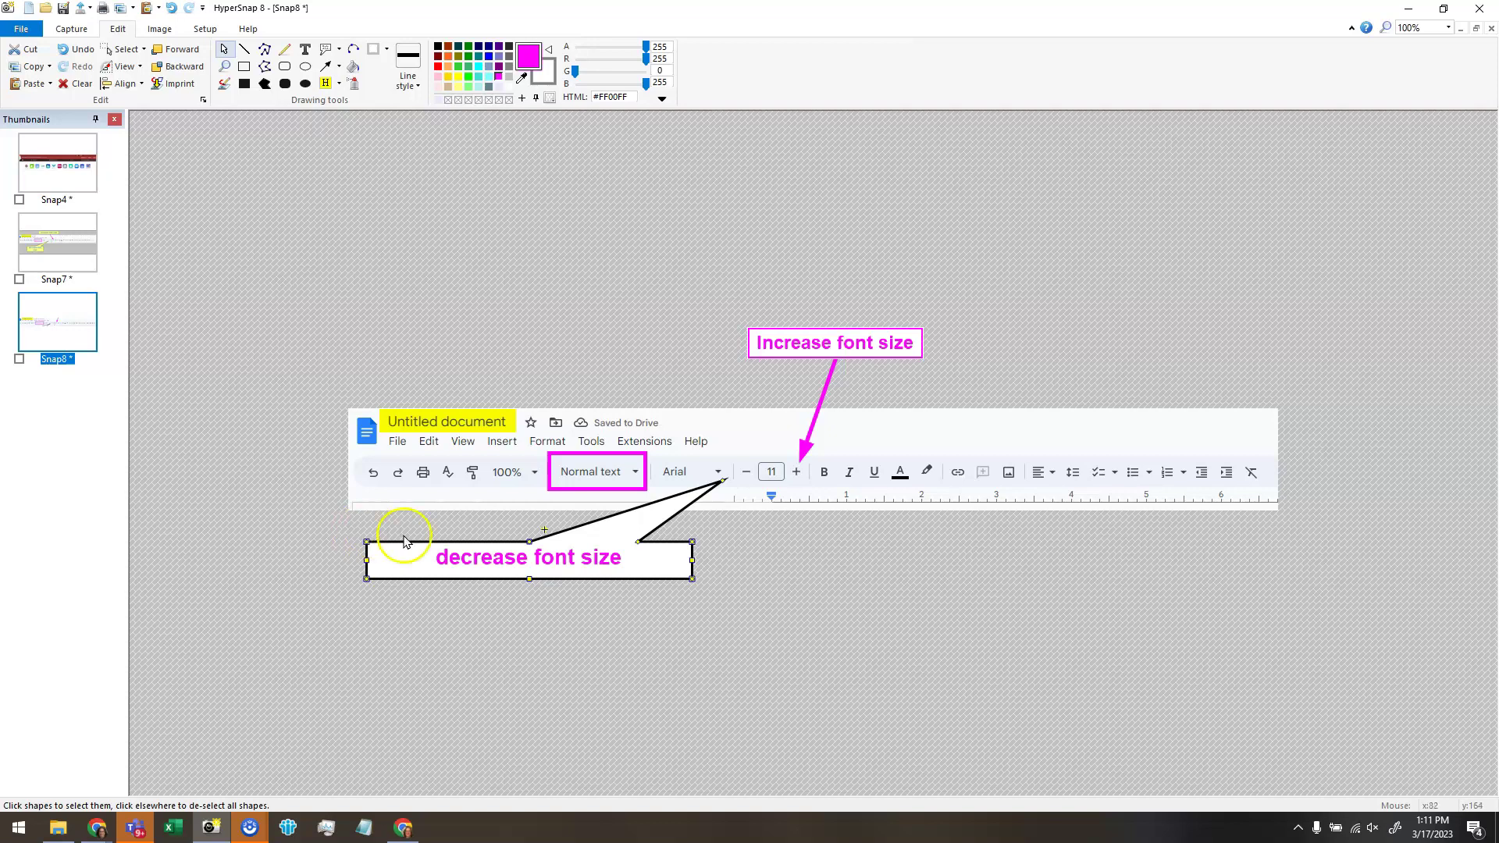
drag(724, 485, 739, 479)
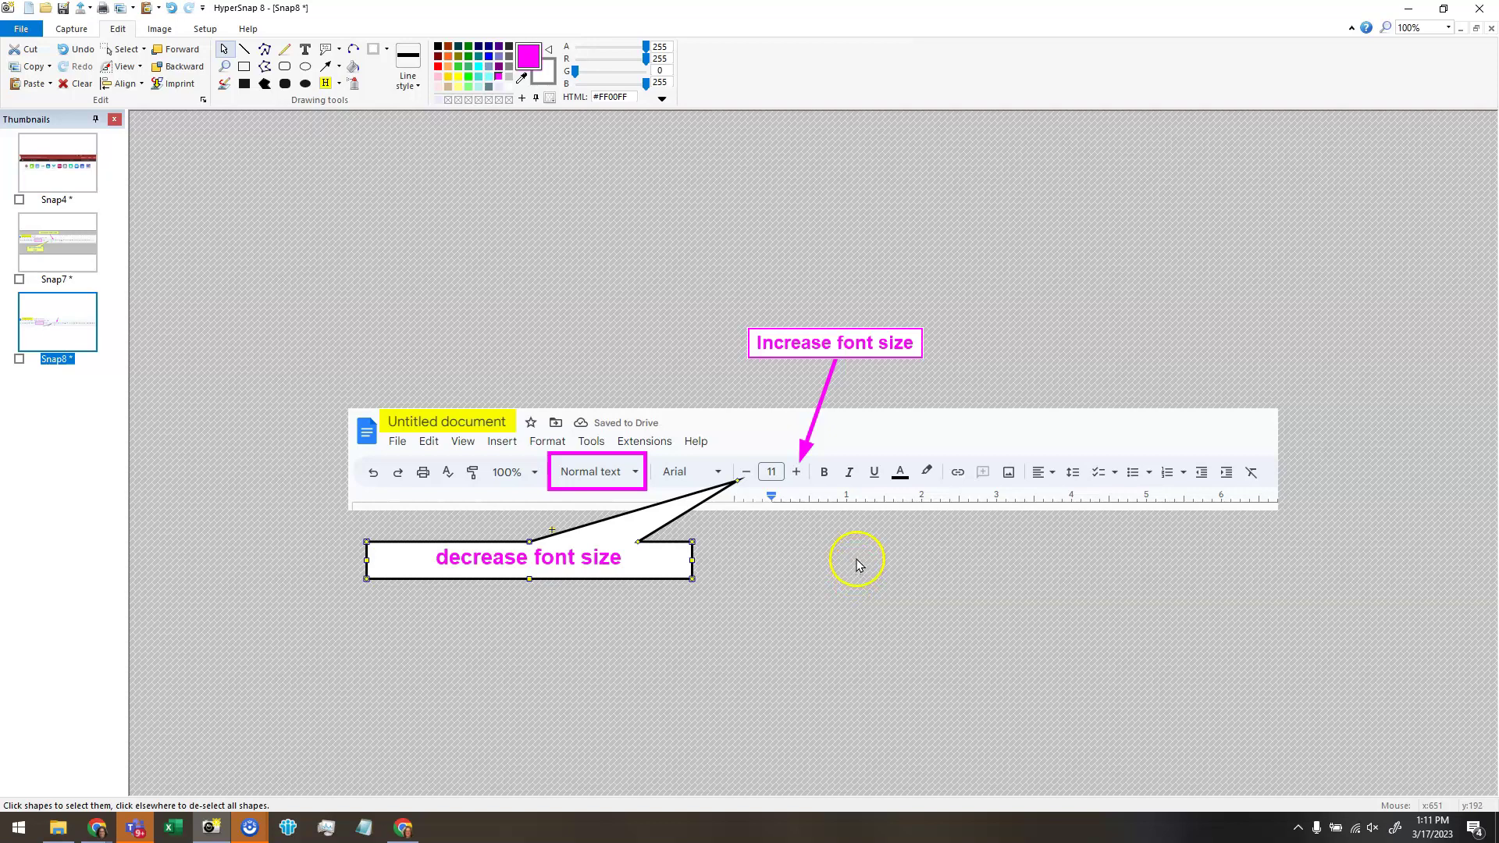
key(ctrl+c)
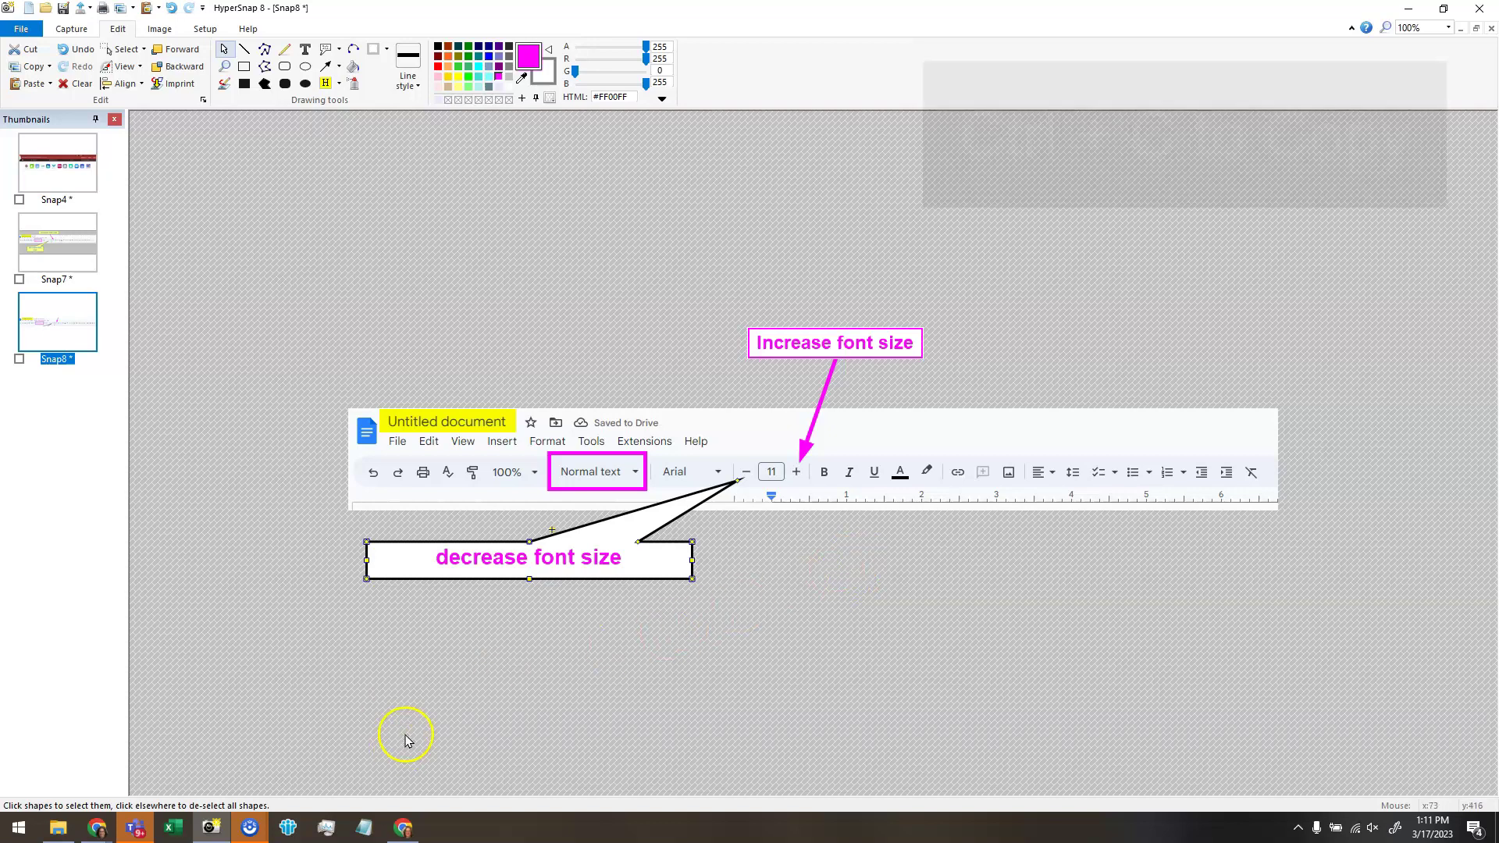
key(alt+Tab)
key(alt+Tab)
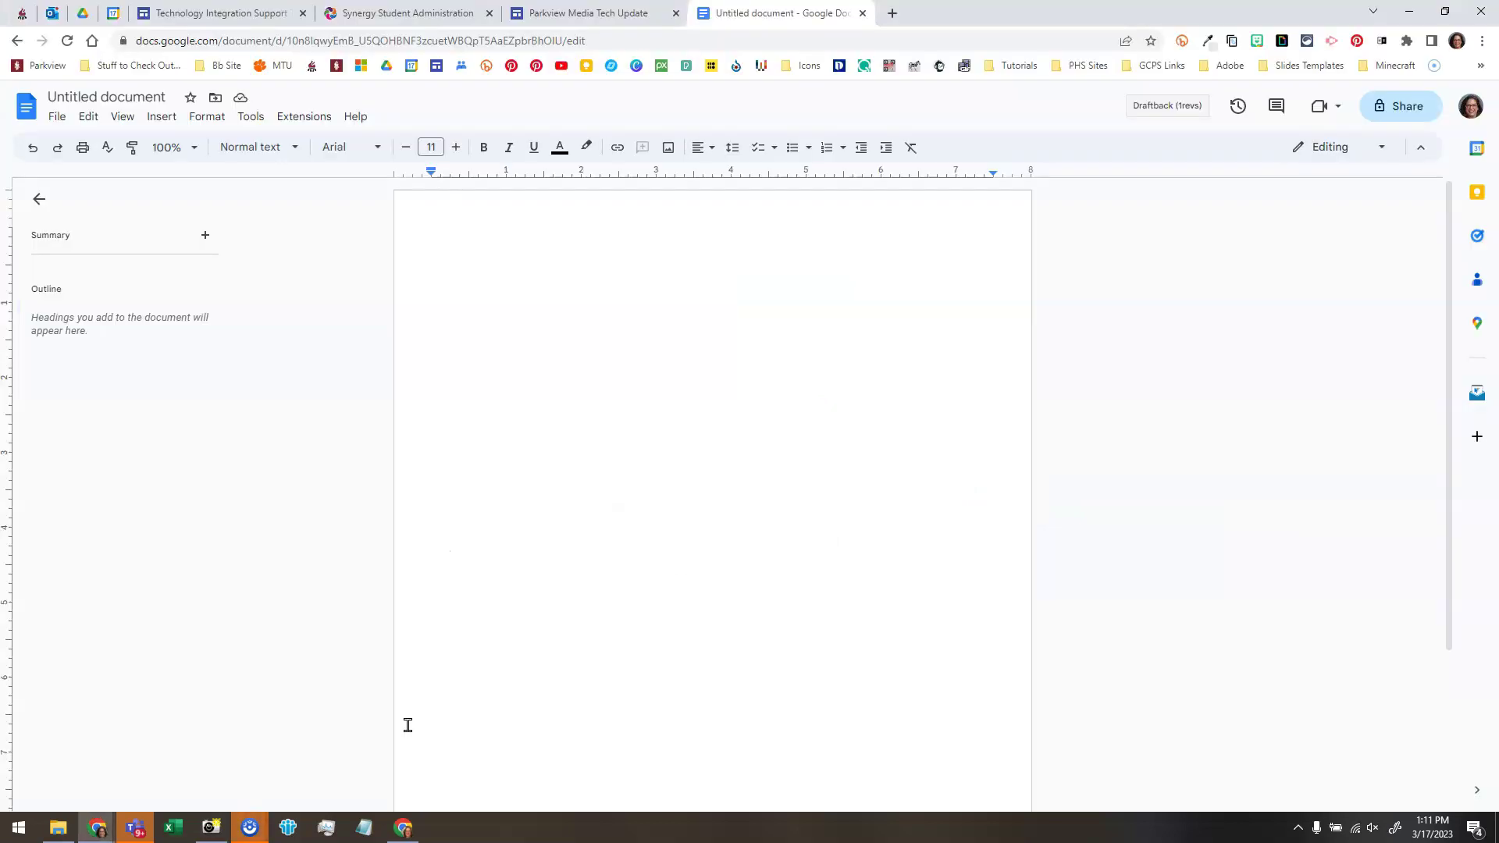
Paste the annotated screenshot into the blank Doc, add a new line, and return to HyperSnap.
key(ctrl+v)
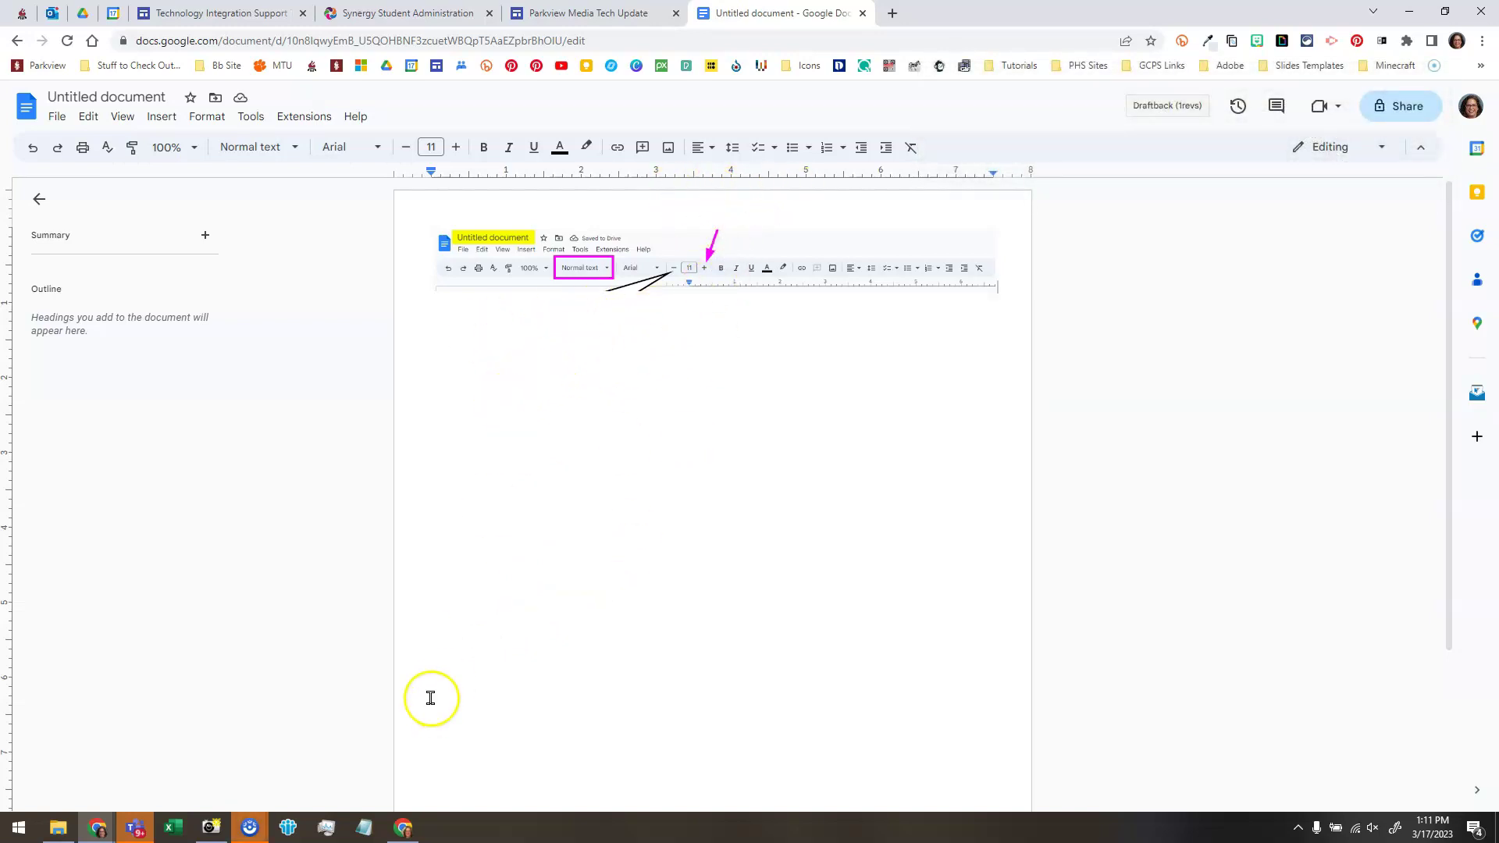
key(Return)
key(alt+Tab)
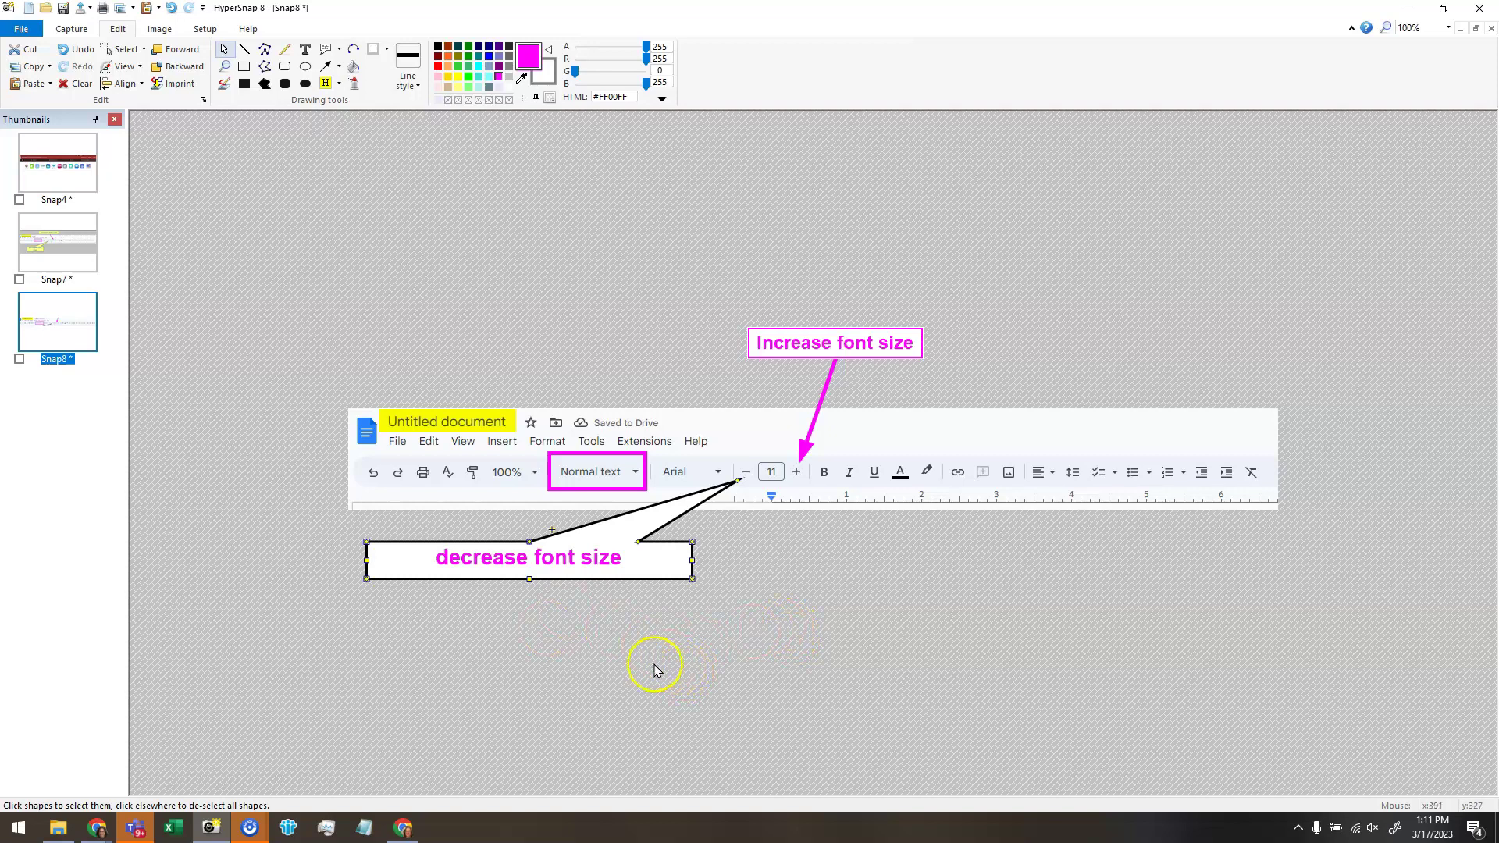
Resize the image canvas to contain all the callout shapes.
click(164, 33)
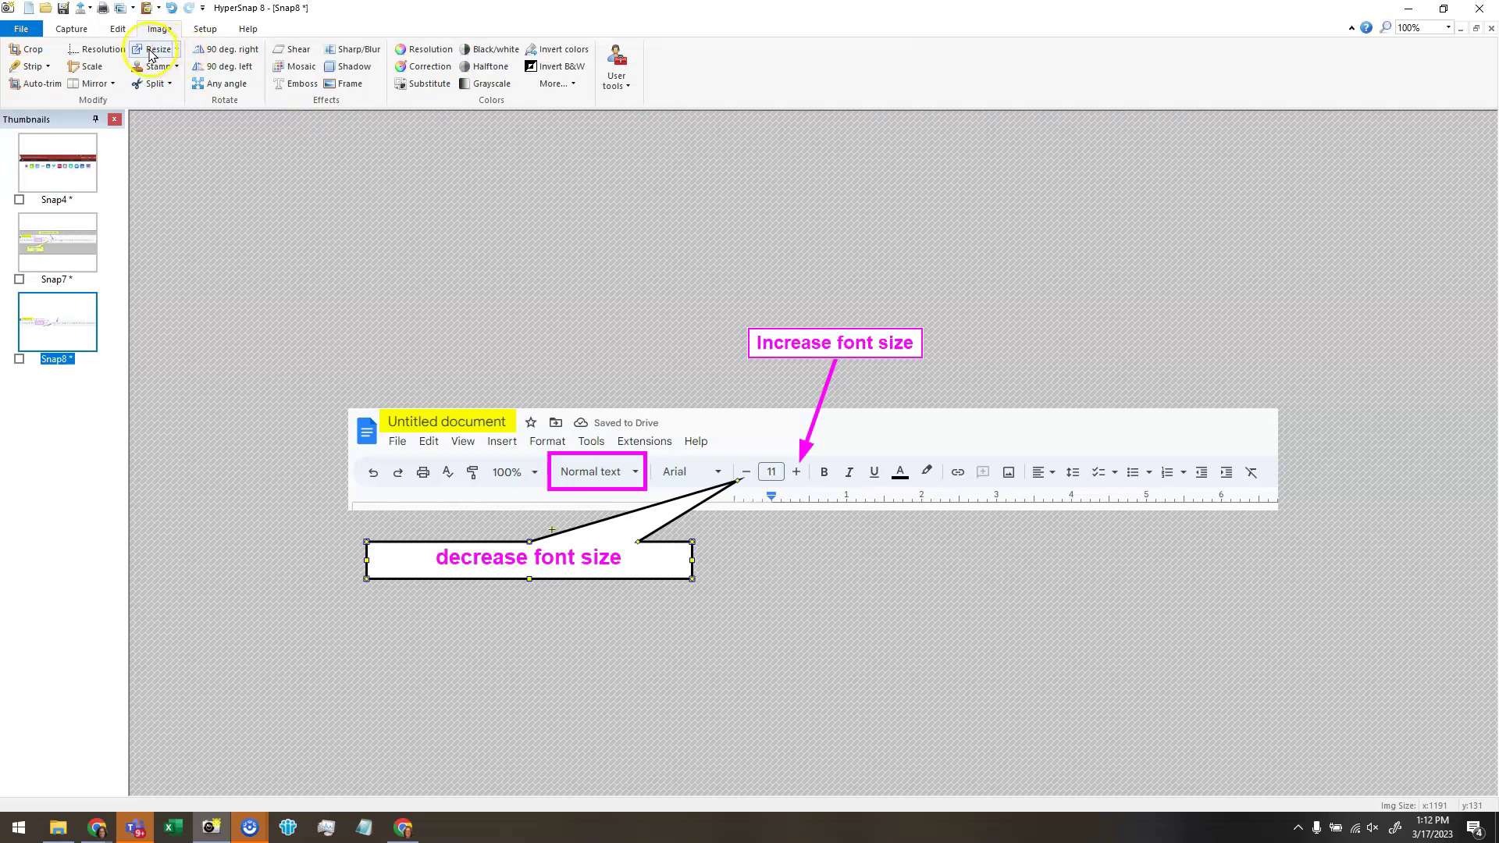
click(176, 49)
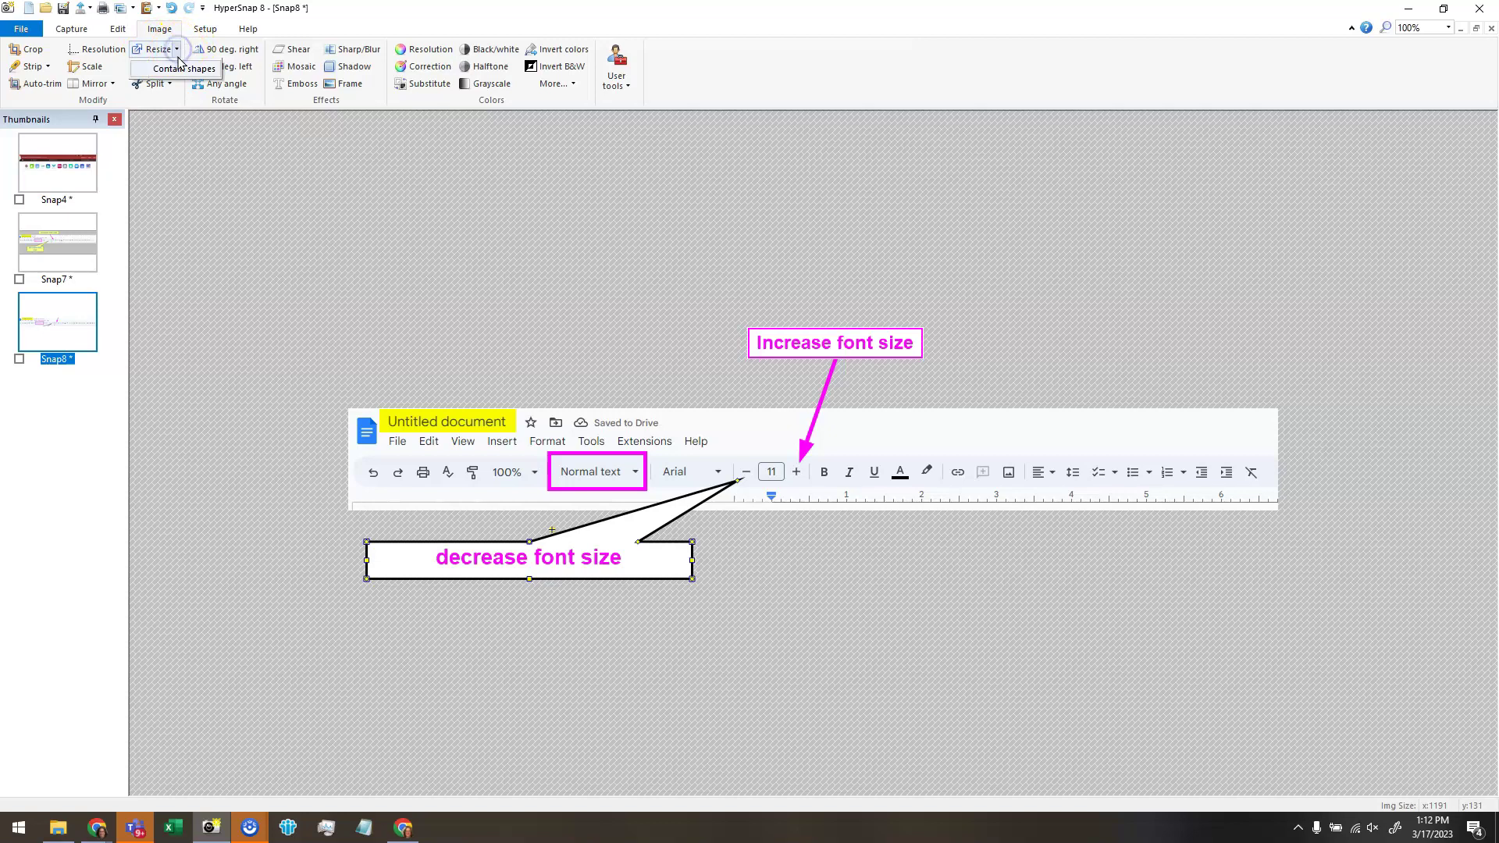
click(183, 69)
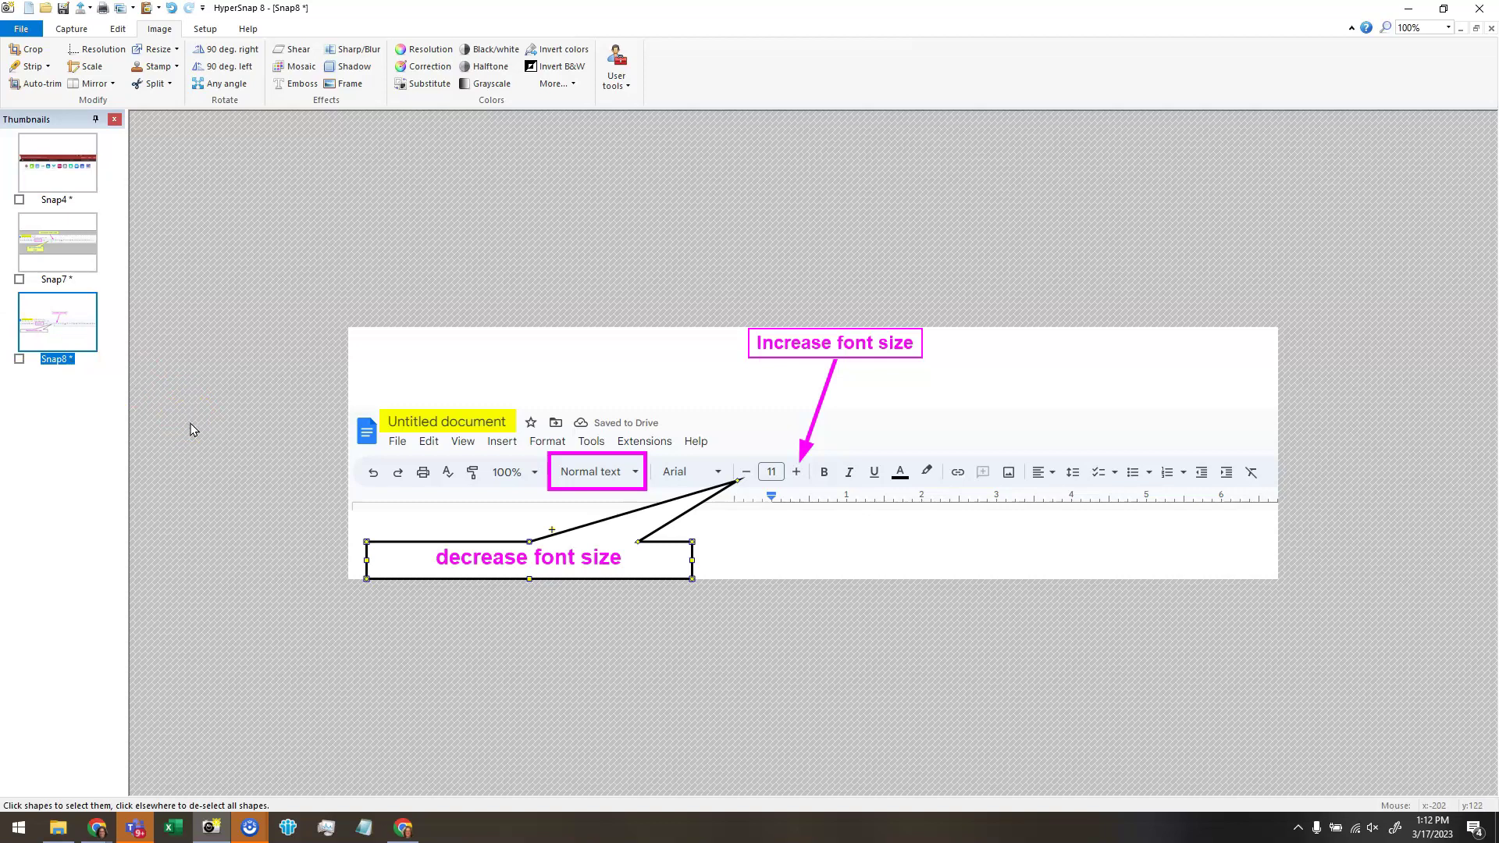
Move the decrease callout up, the Increase font size callout down, and tuck the arrow behind its label.
drag(499, 562, 502, 553)
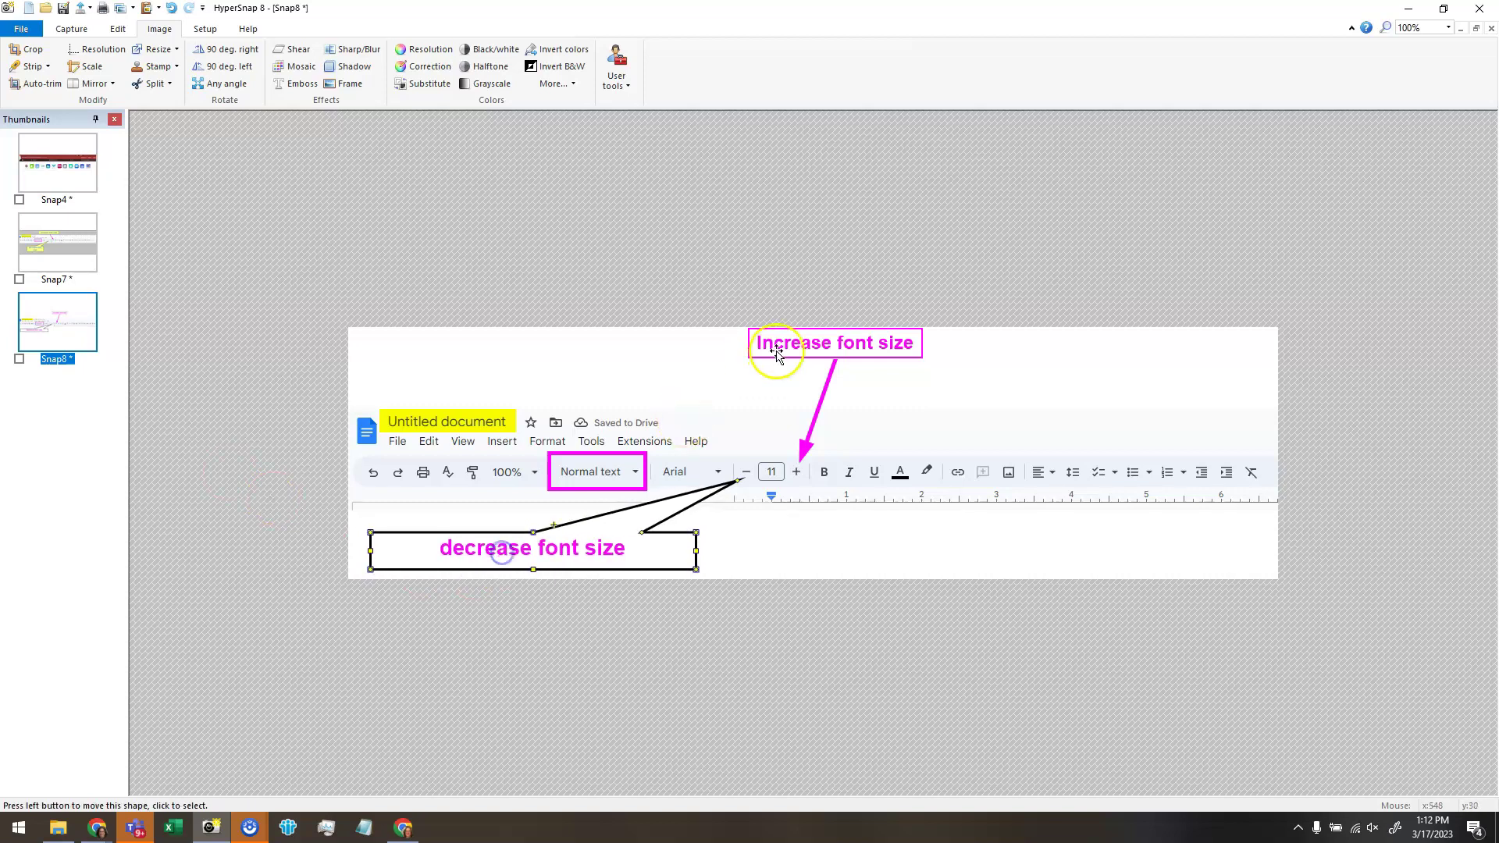
drag(789, 350, 840, 359)
click(842, 338)
click(266, 382)
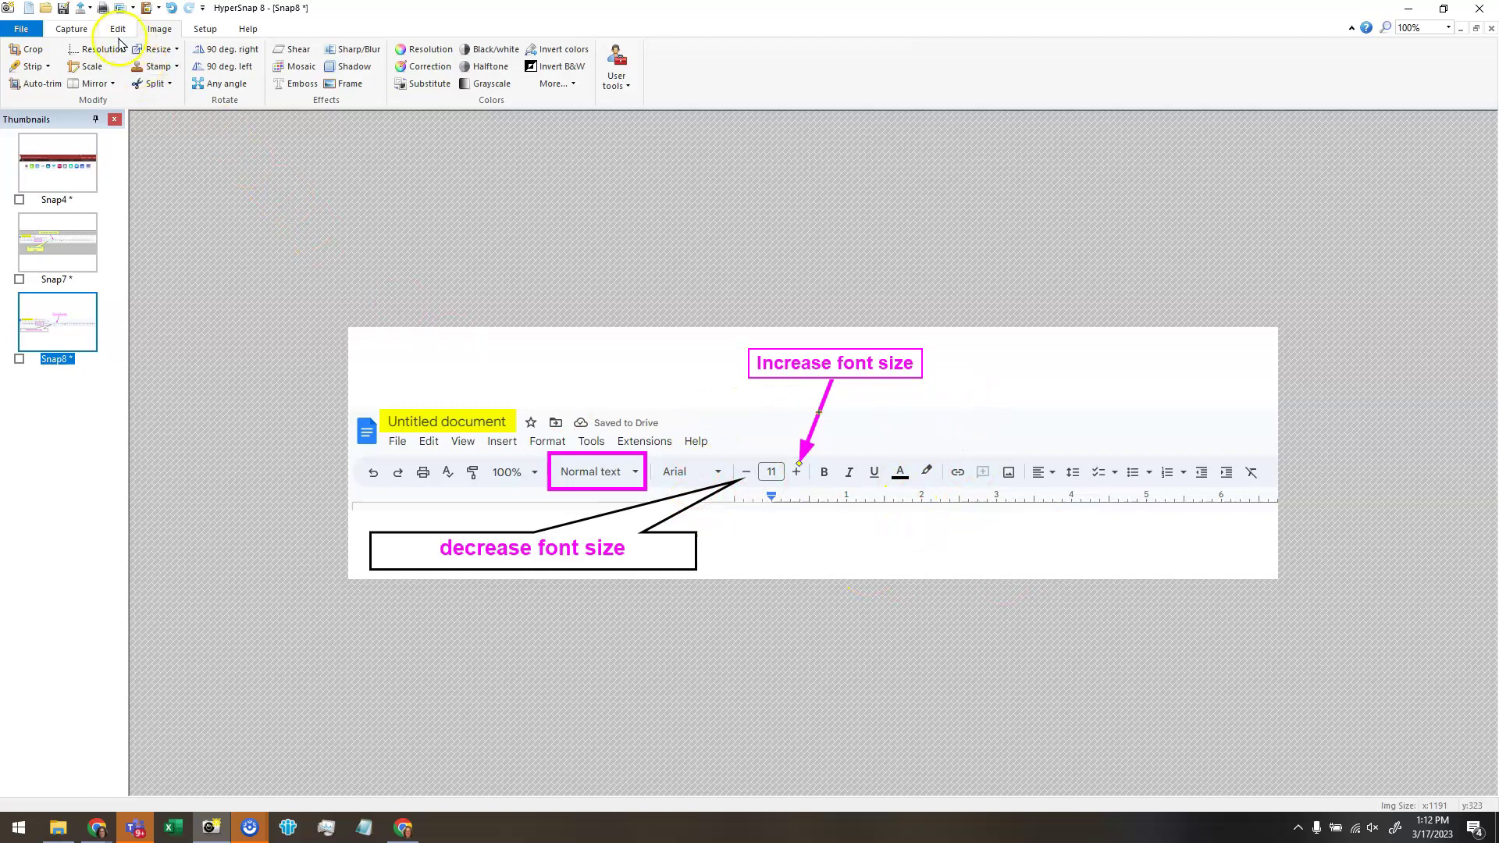
Undo the last three callout changes, removing the white area above the toolbar.
click(173, 7)
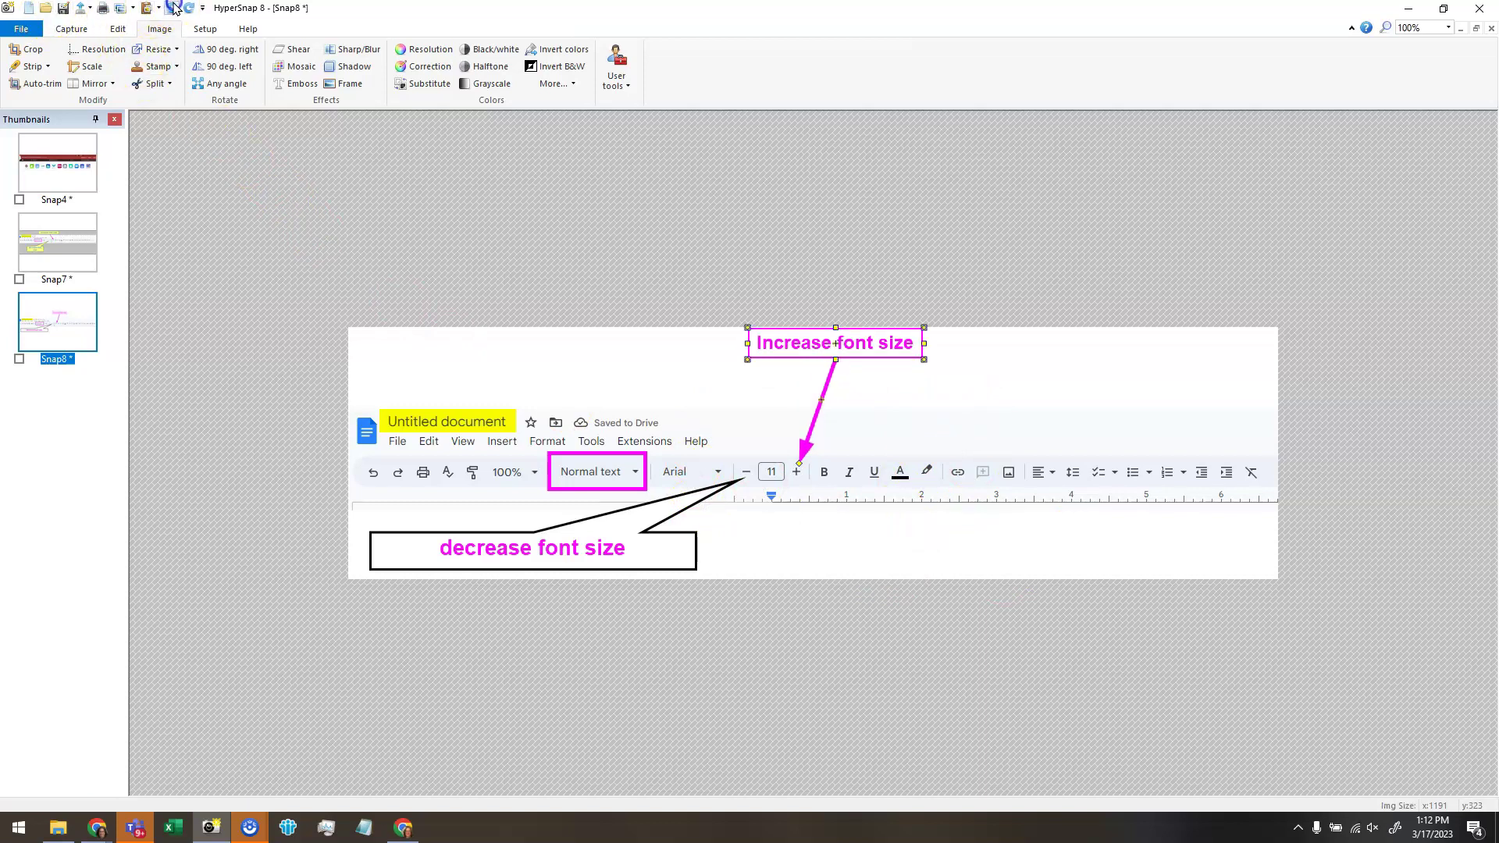
click(173, 7)
click(174, 7)
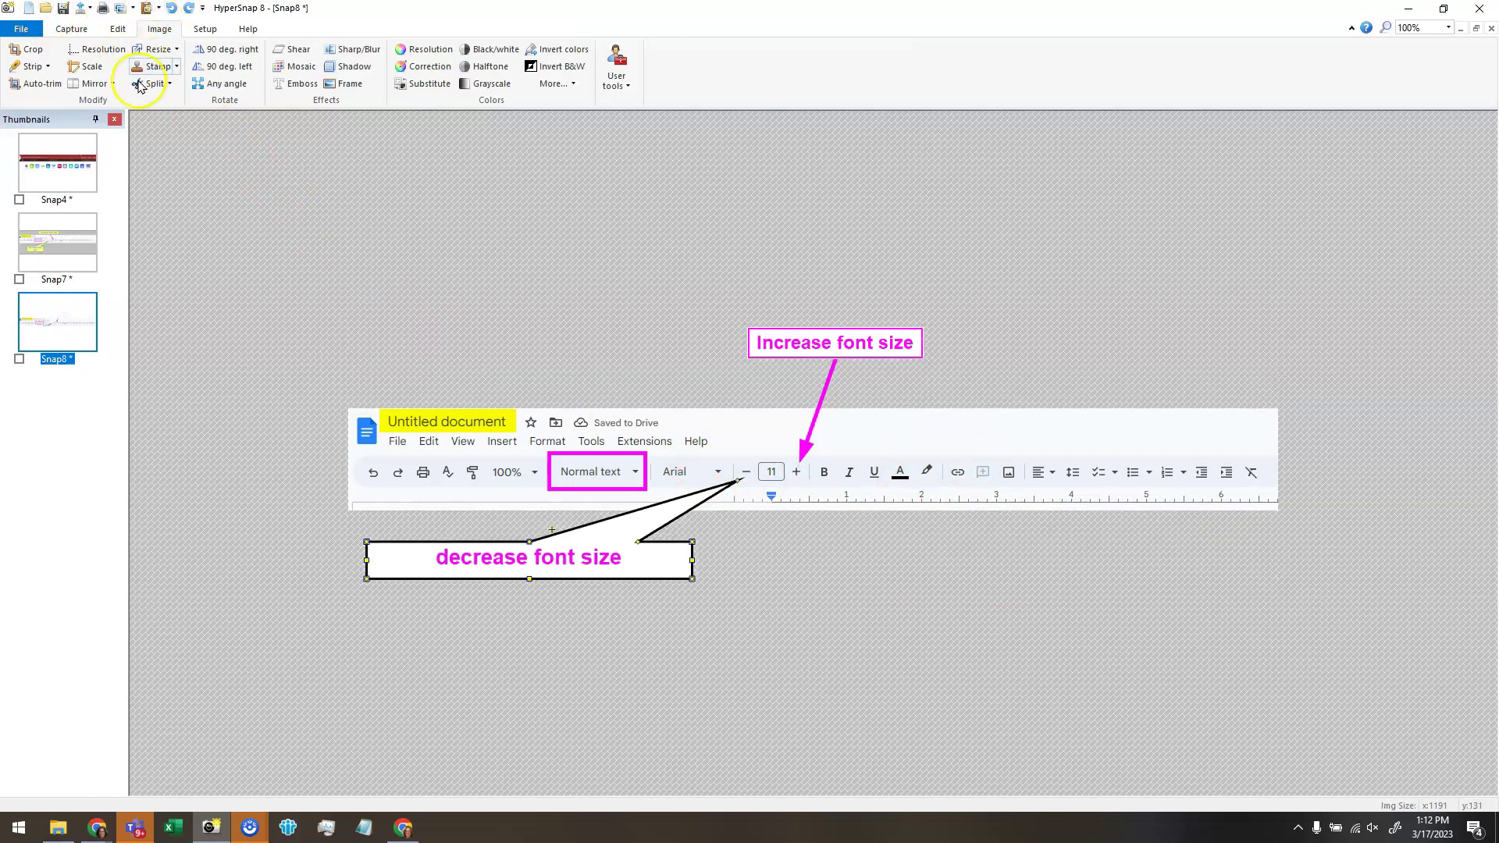
Set the background colour to light yellow and grow the canvas with Resize > Contain shapes.
click(113, 28)
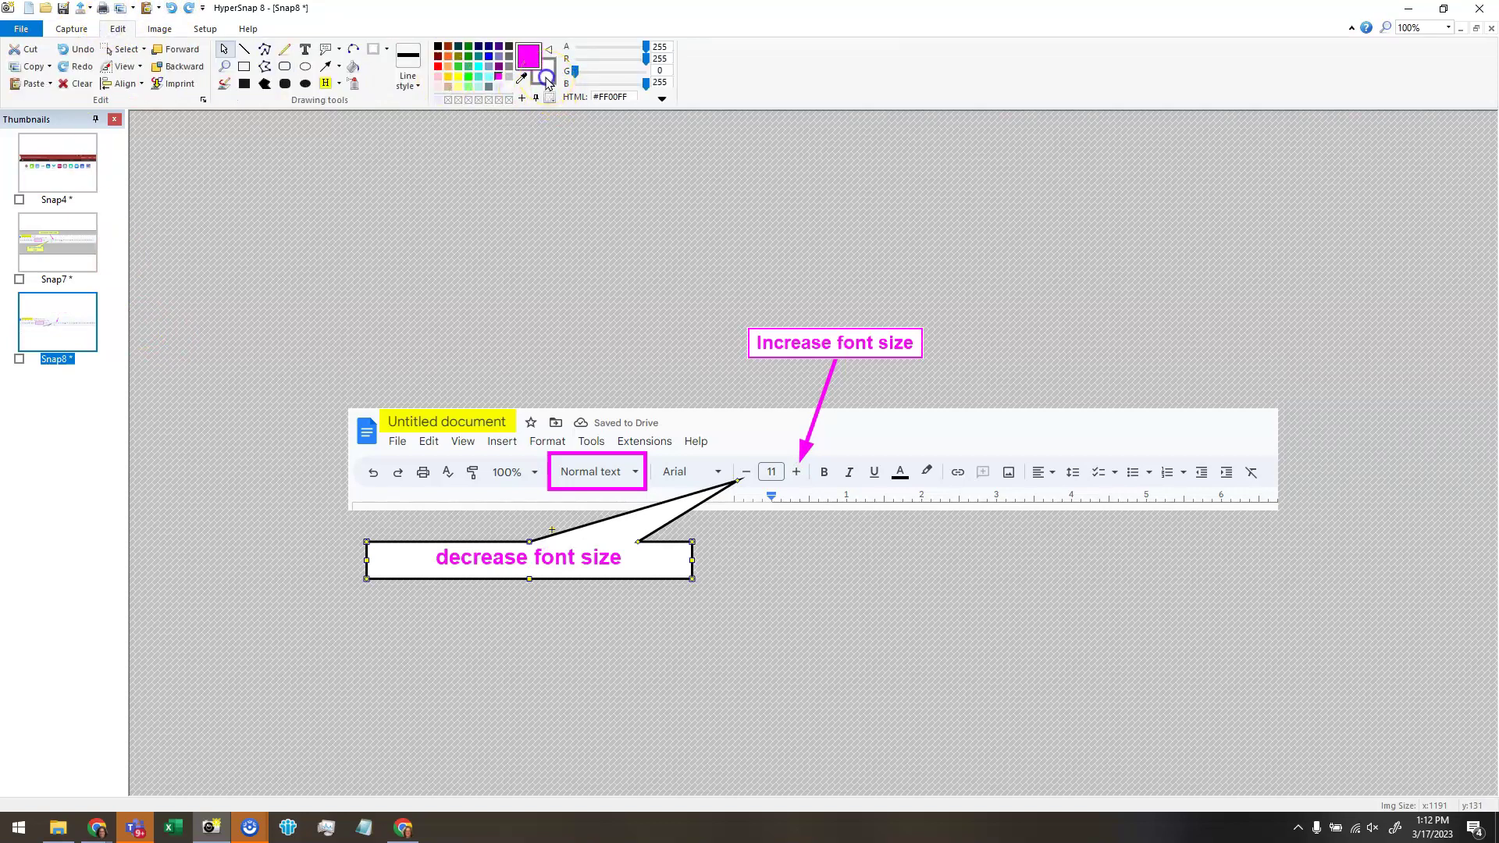
click(549, 83)
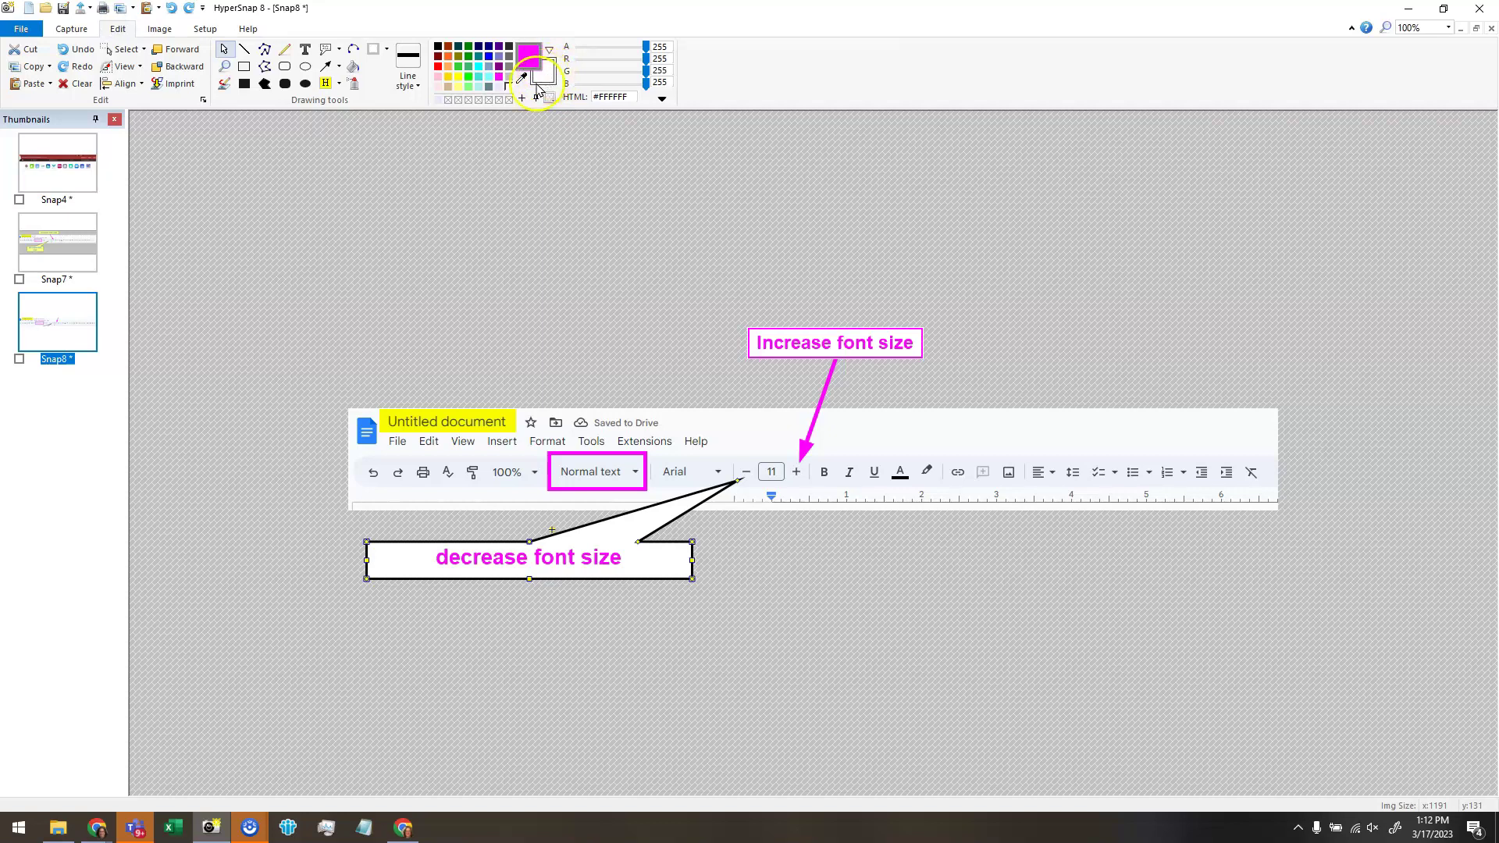
click(458, 88)
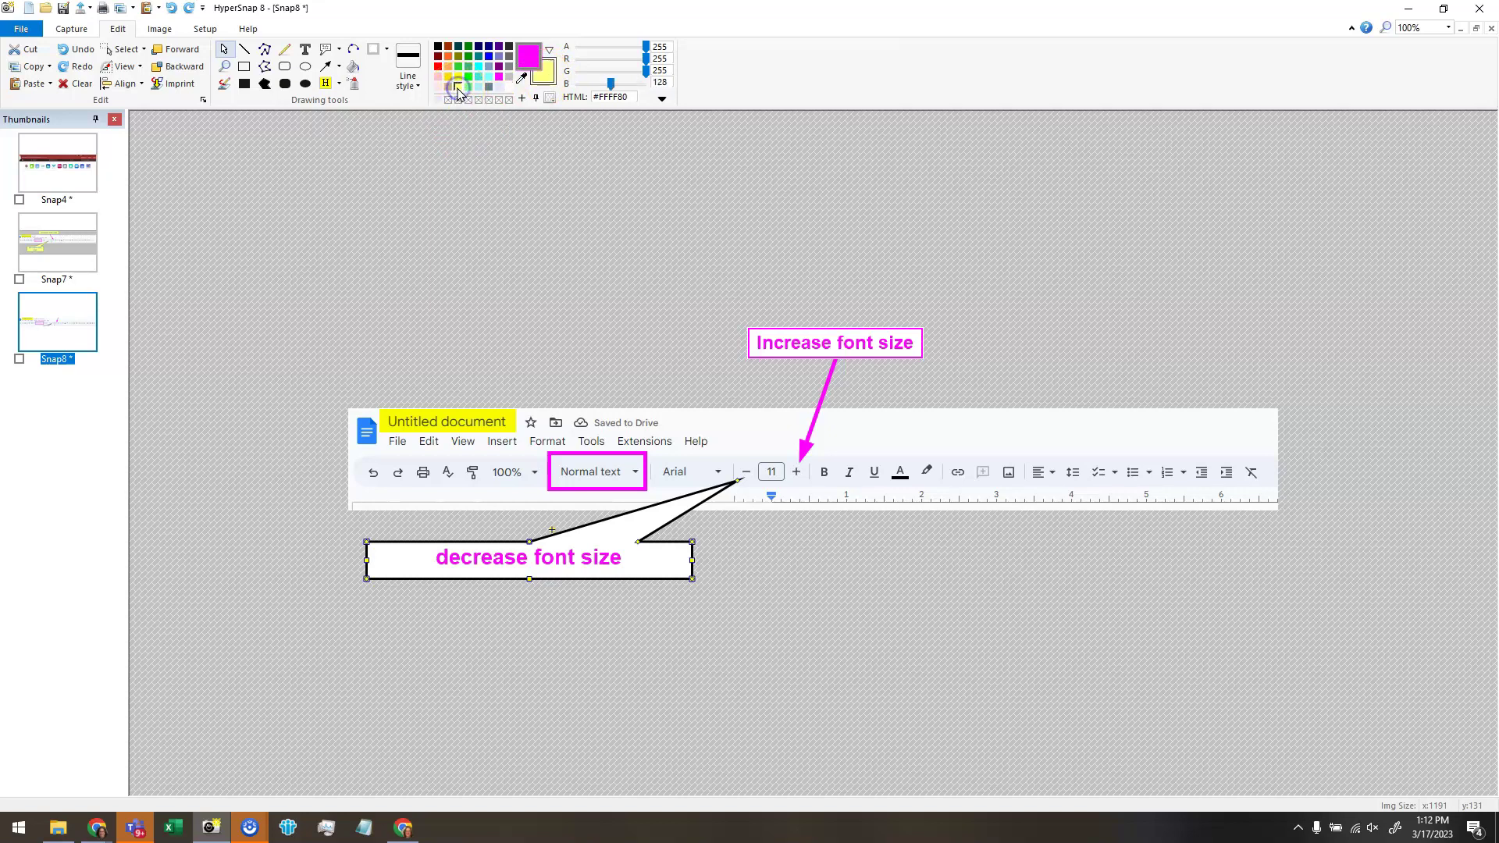
click(156, 31)
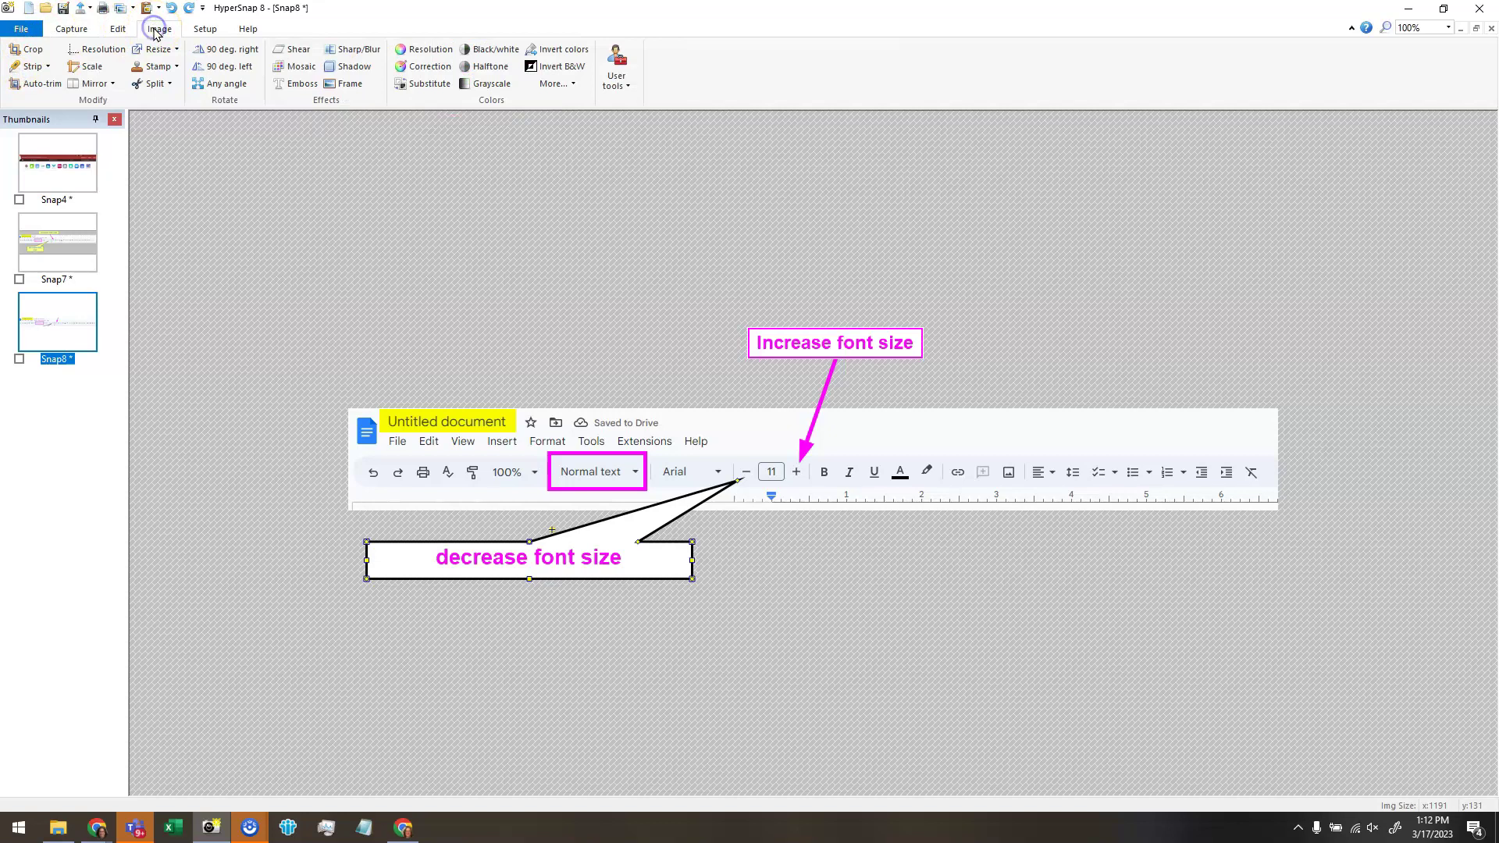
click(179, 69)
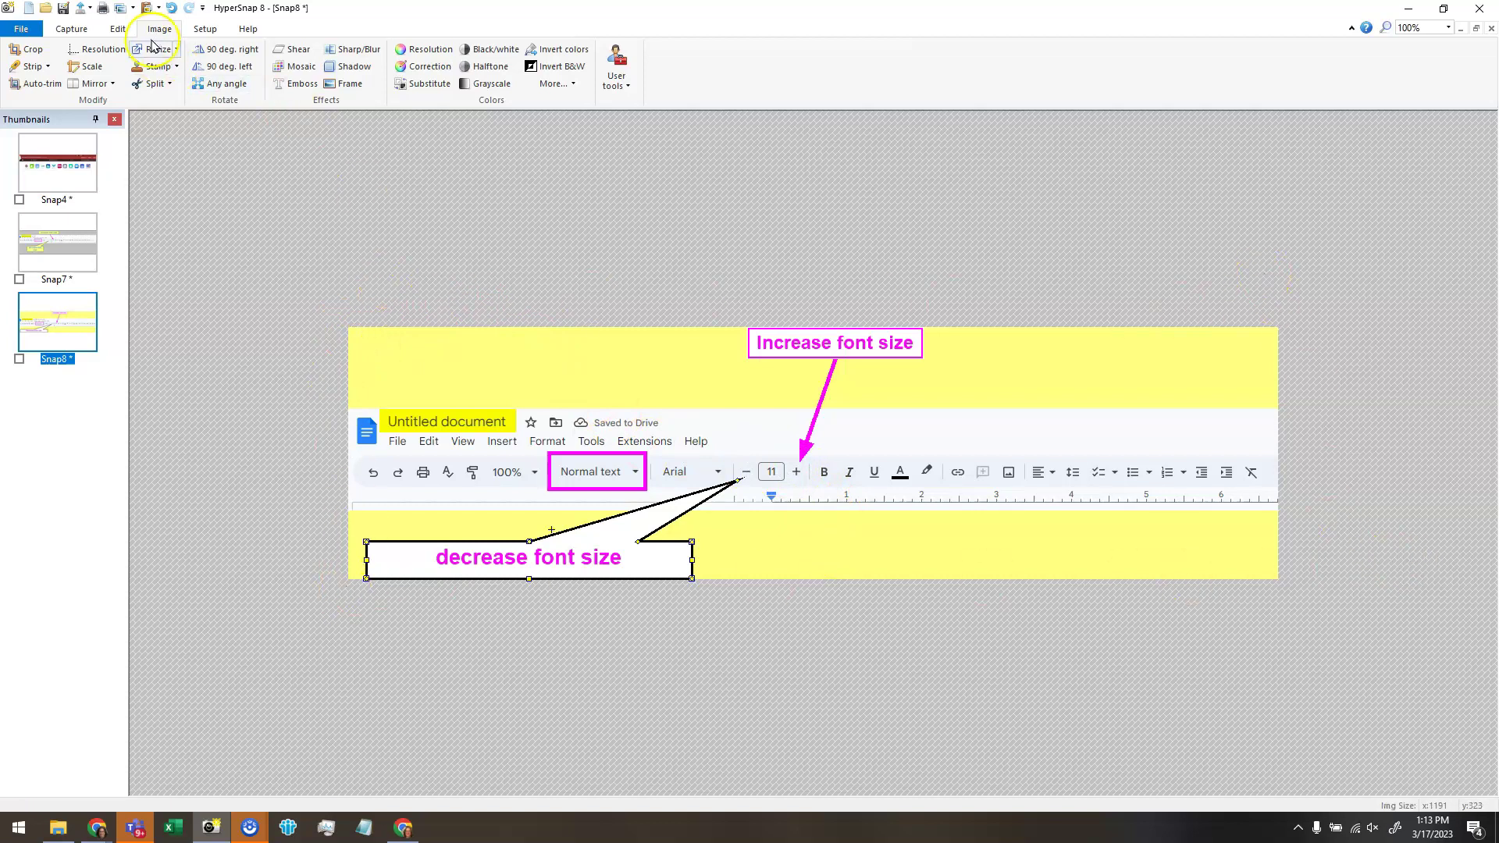
click(118, 29)
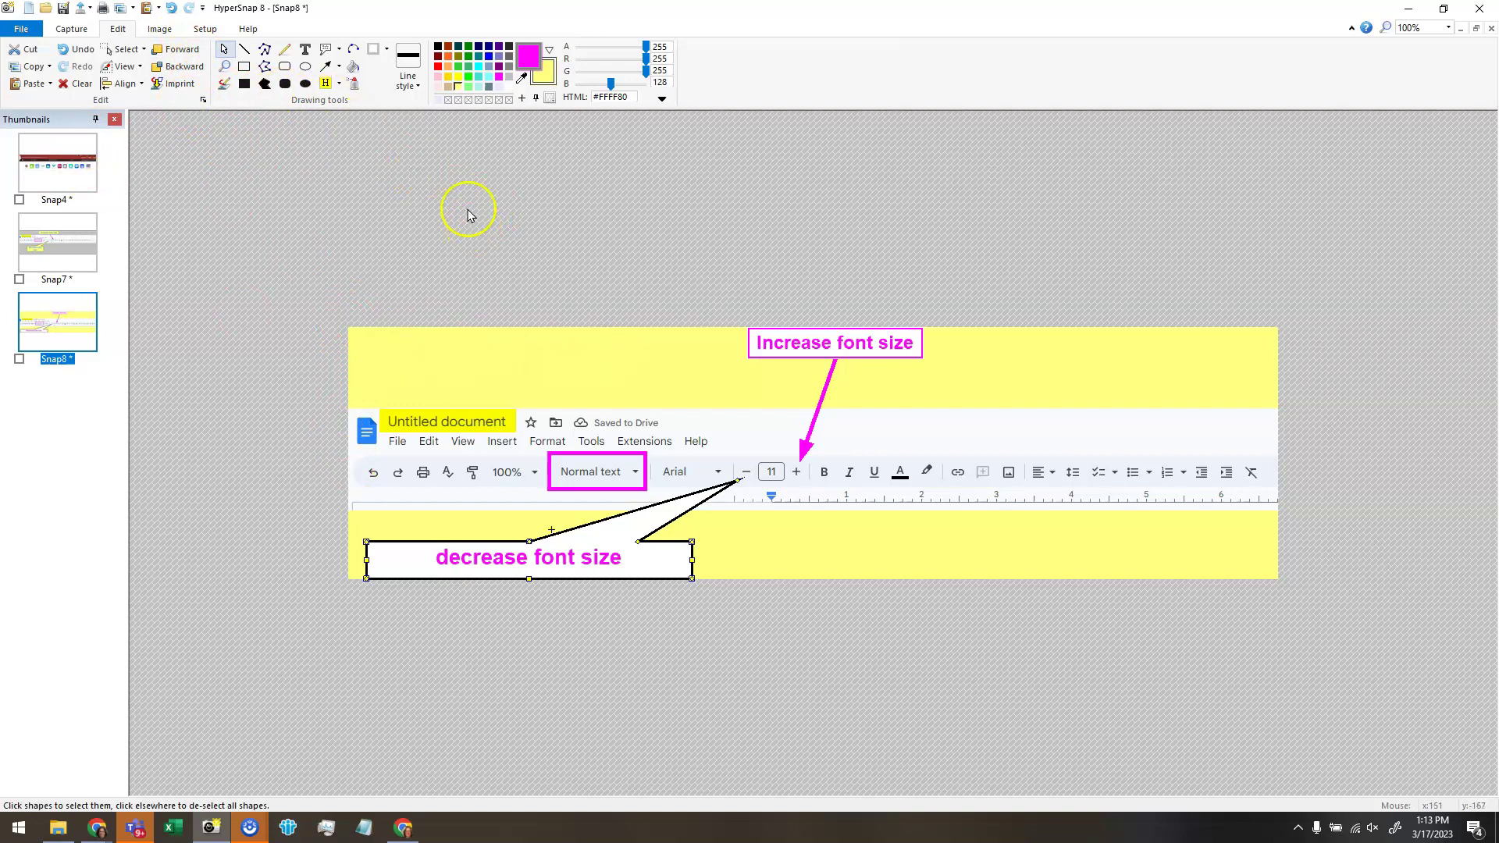
Add a 3-pixel magenta frame around the whole Snap8 image.
click(160, 30)
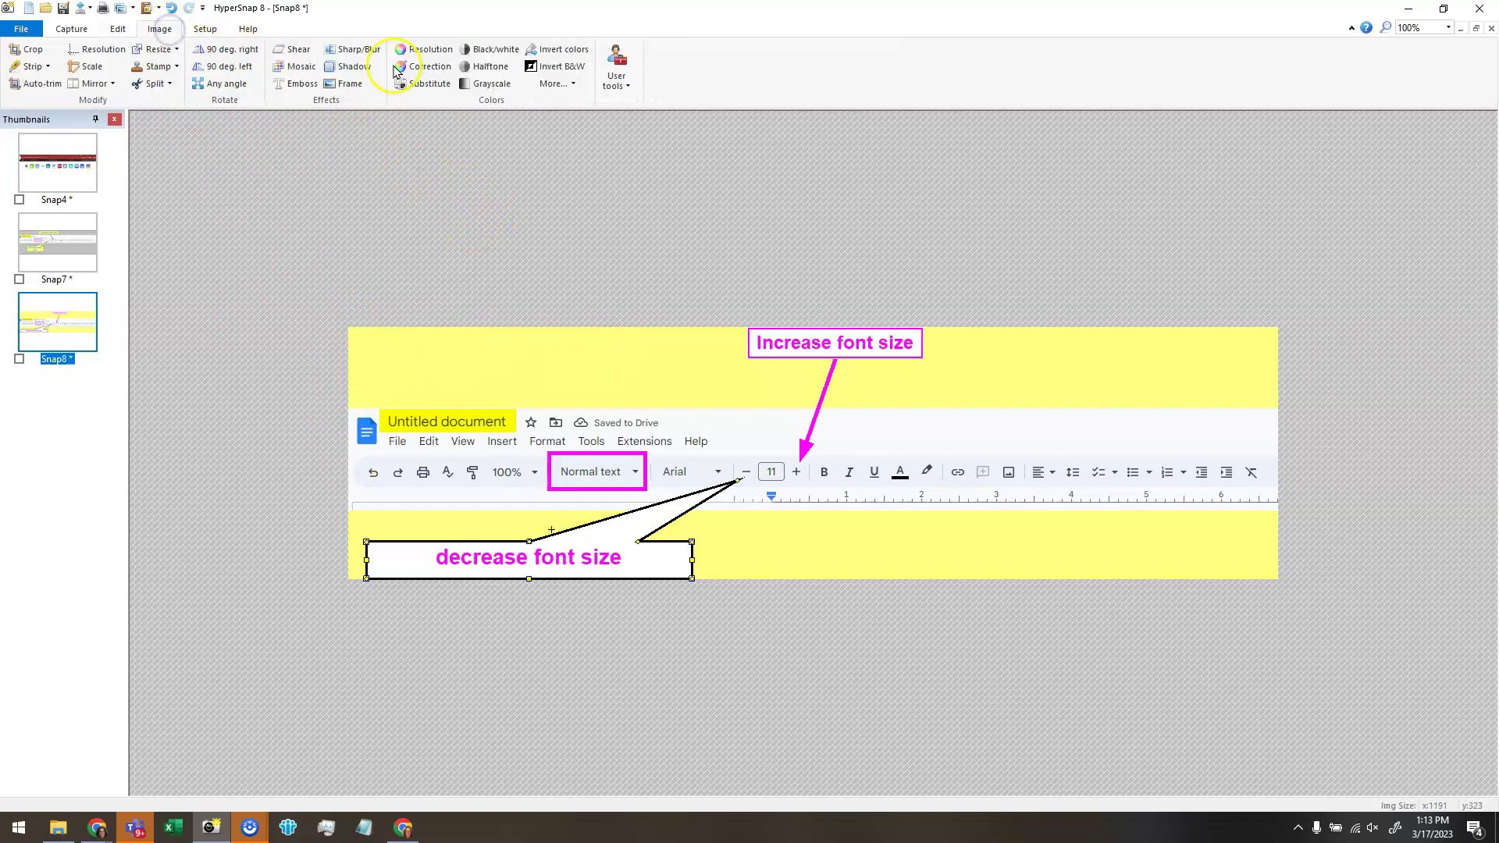
click(353, 85)
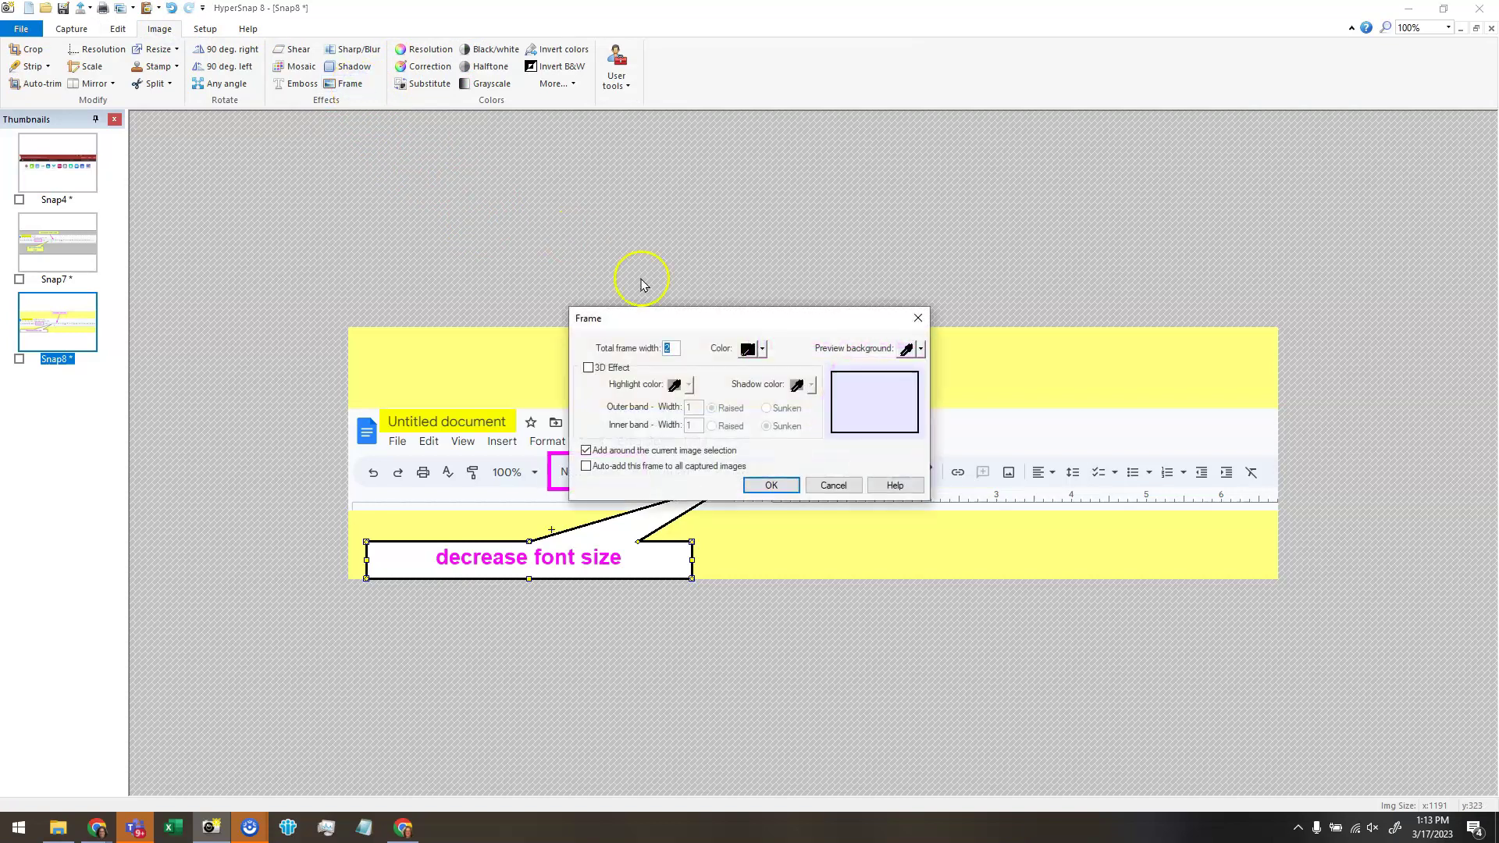
drag(702, 317, 610, 373)
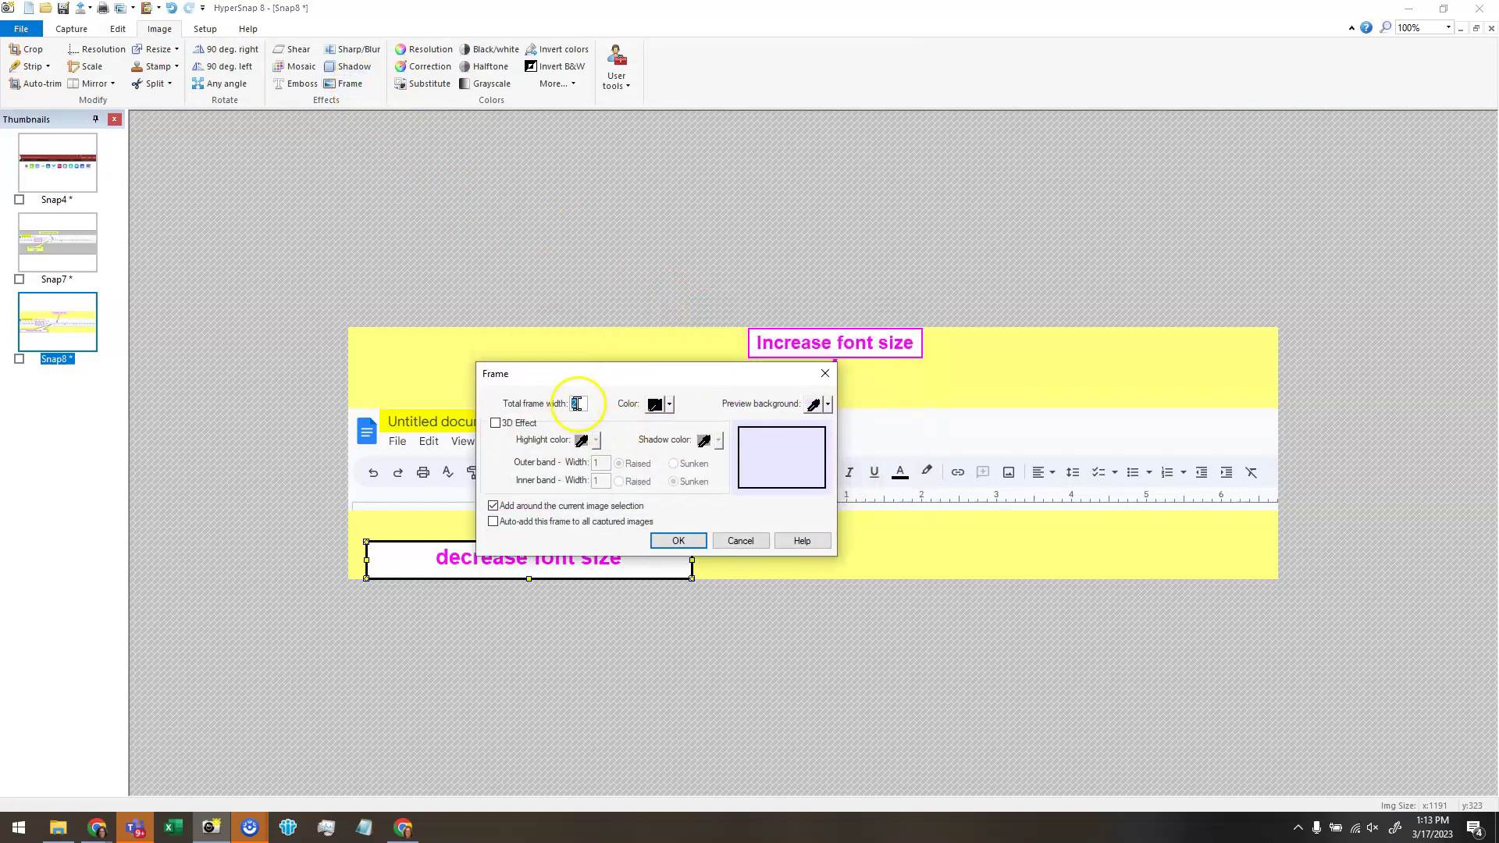
click(669, 406)
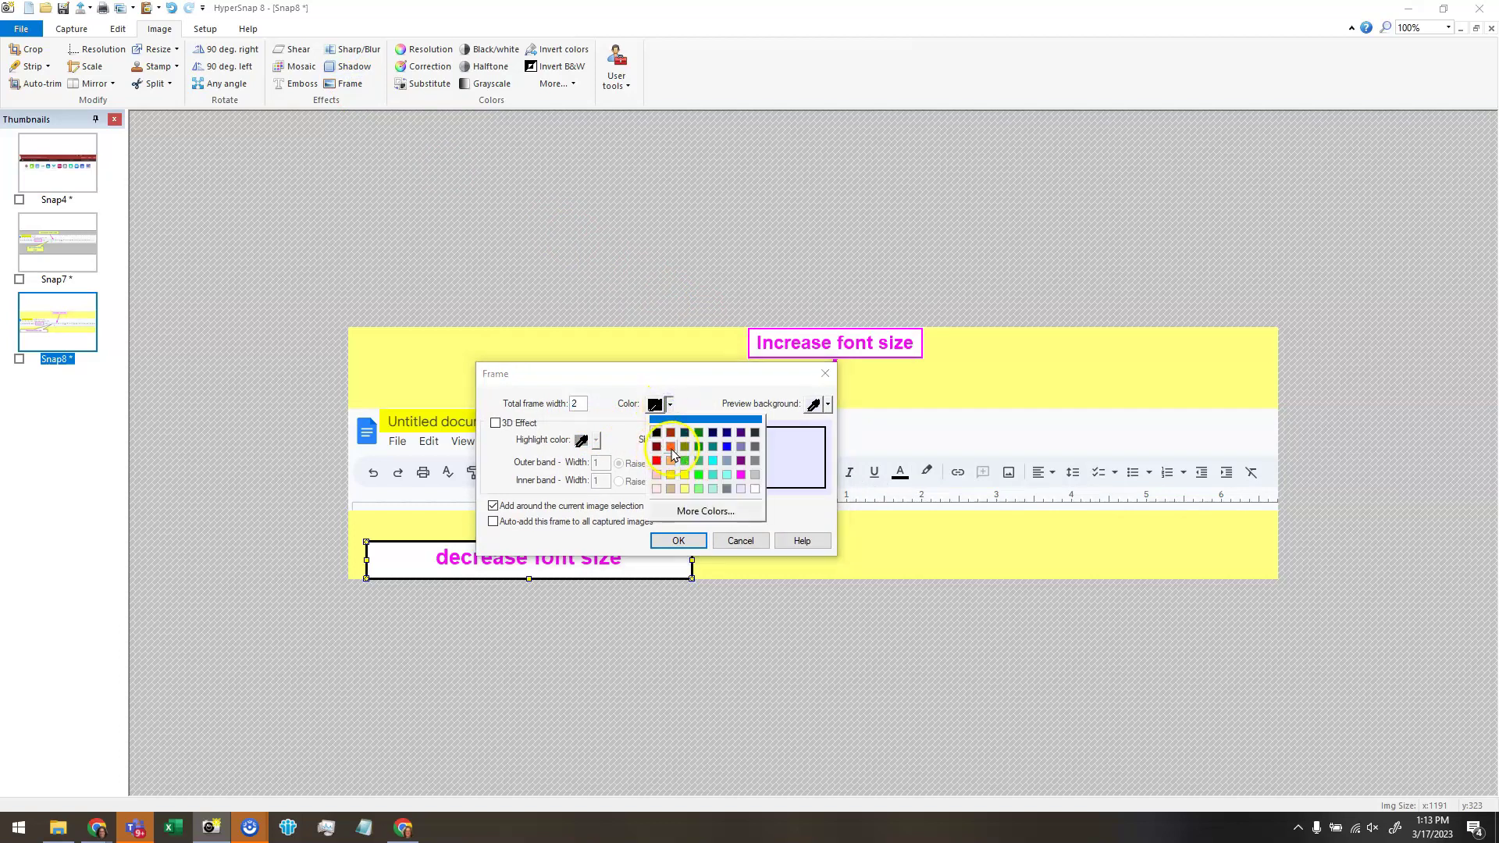
click(741, 475)
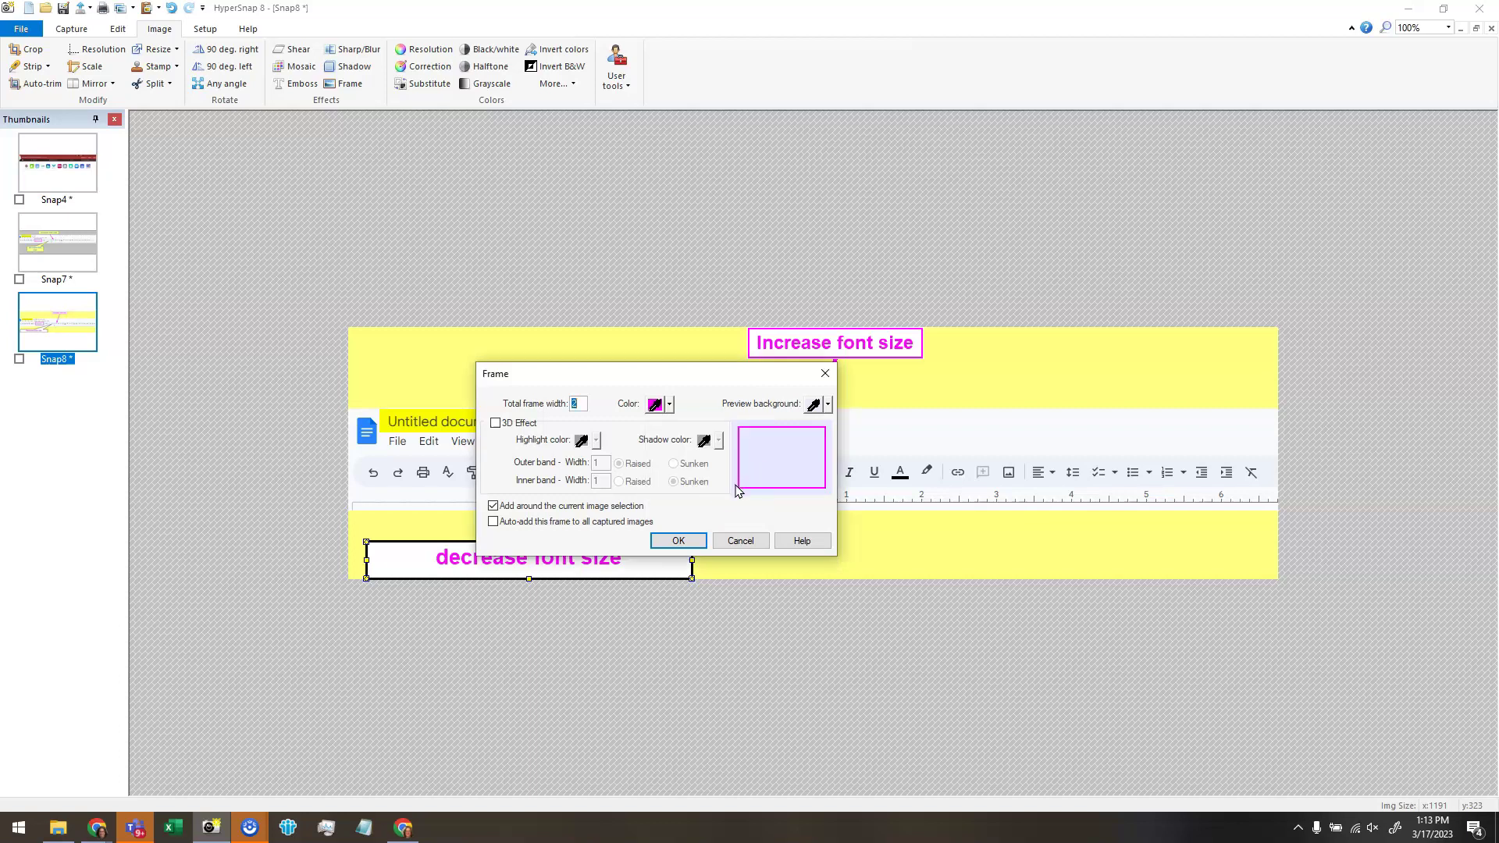
click(681, 542)
text(3)
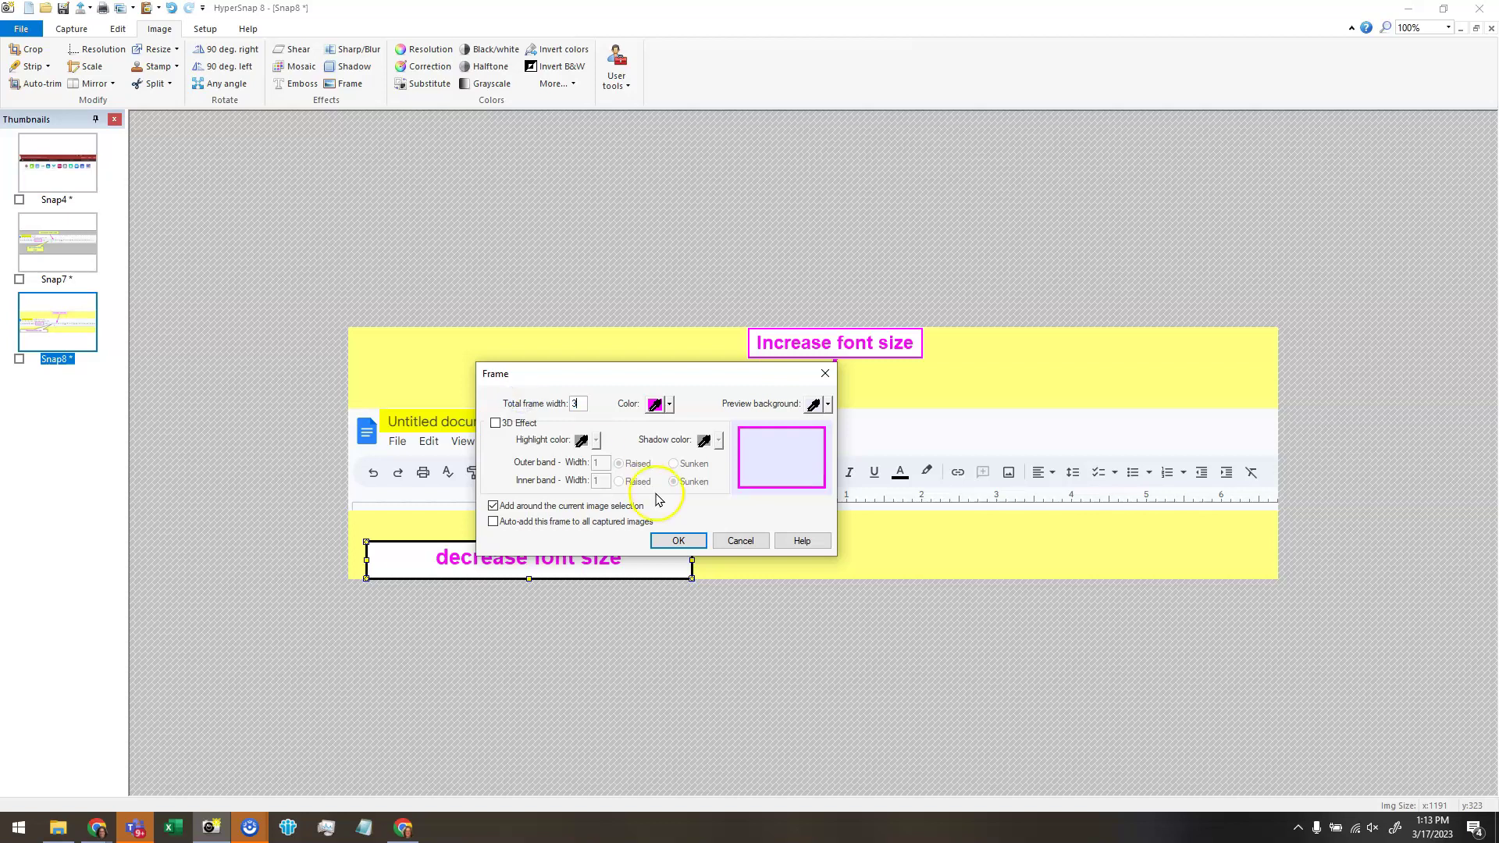
click(679, 542)
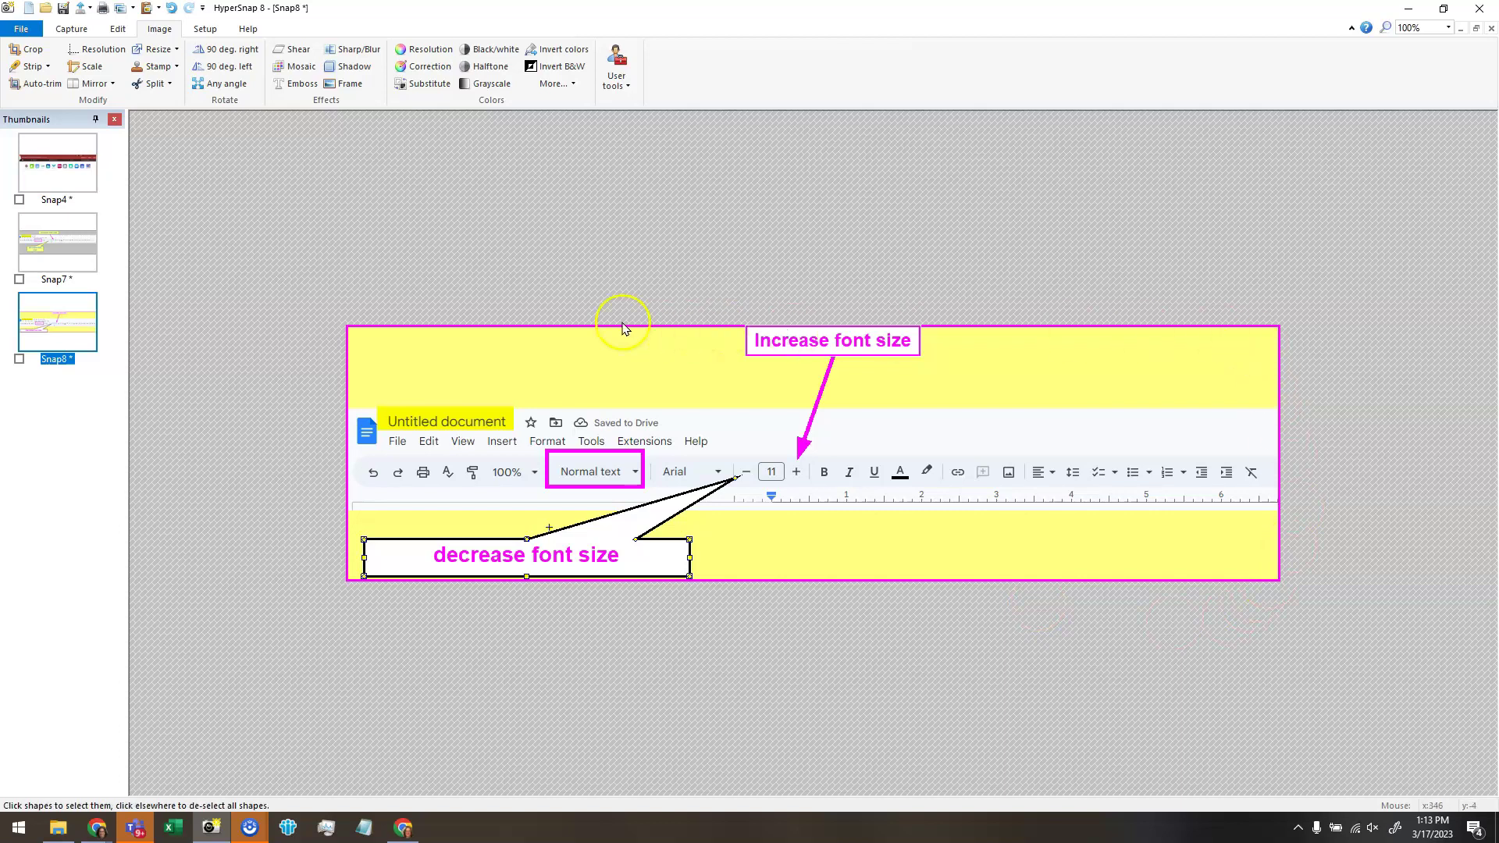
Raise the decrease font size callout, lower the Increase font size label, and reattach its arrow.
click(1054, 491)
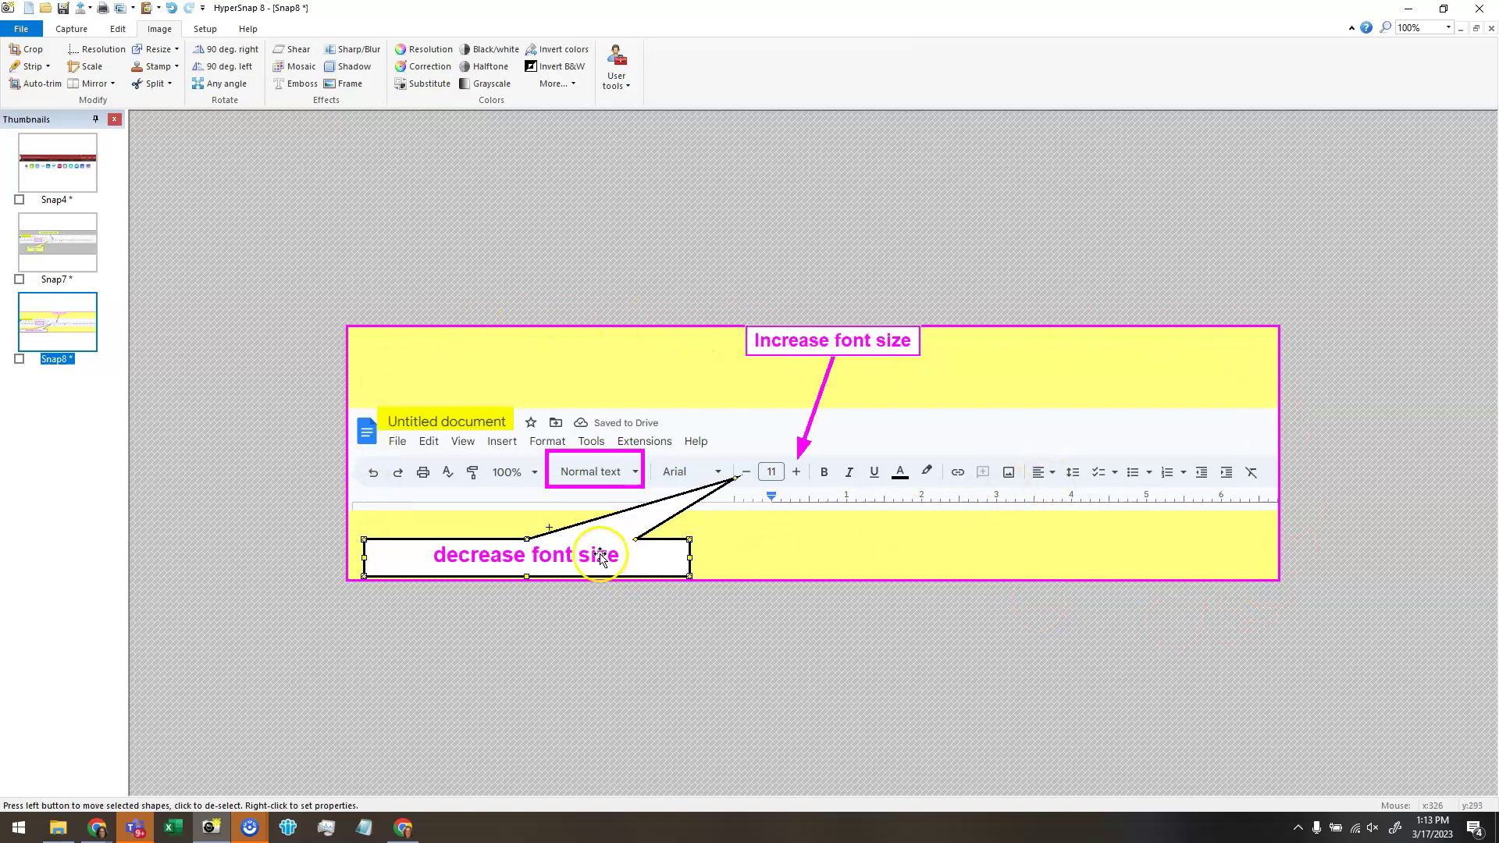
drag(581, 566, 588, 551)
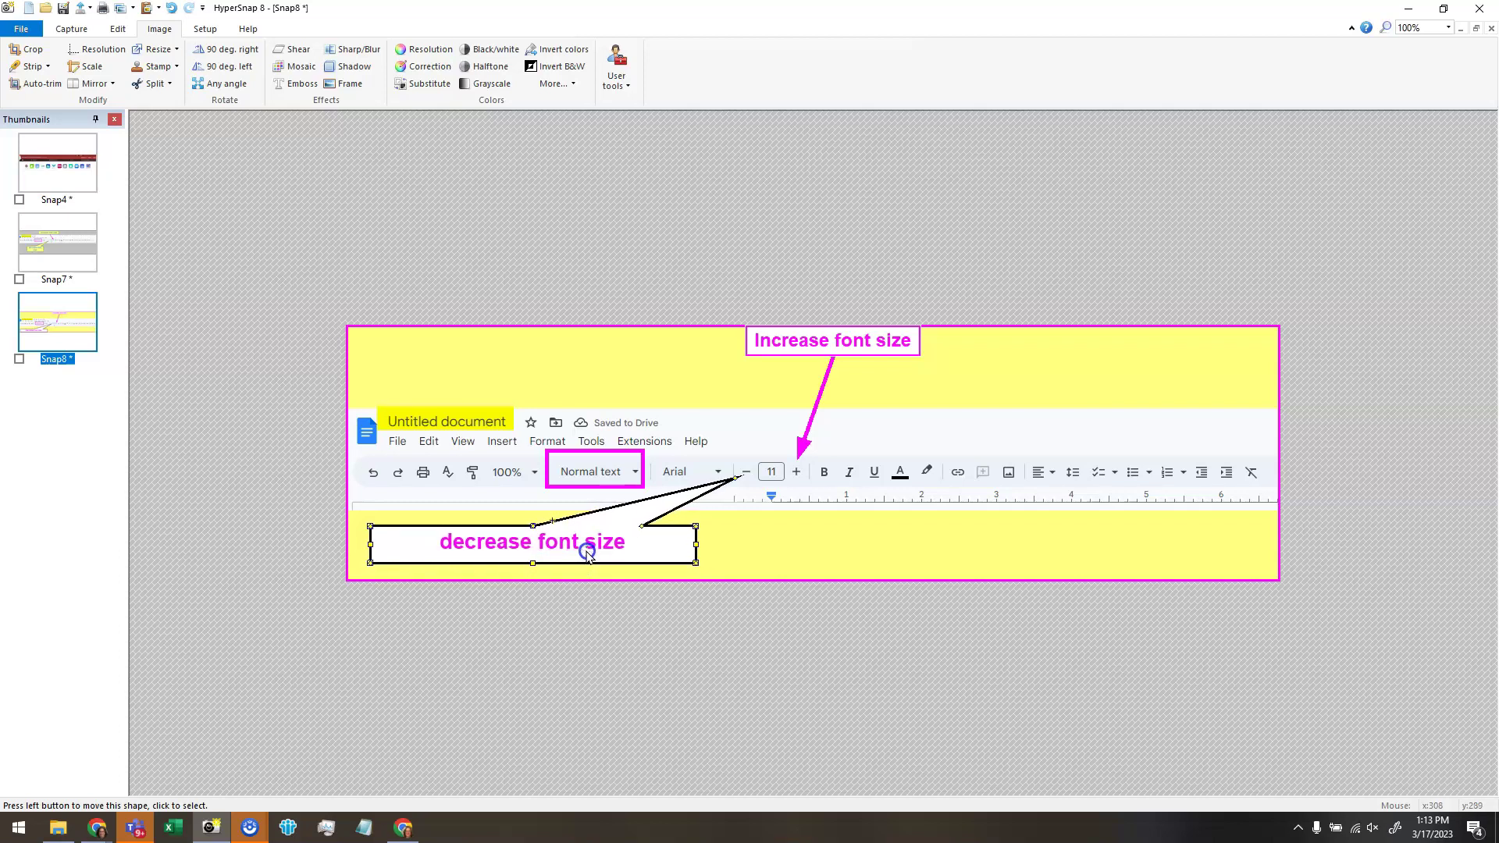
mouse_move(833, 341)
mouse_down()
mouse_move(830, 364)
mouse_move(842, 353)
mouse_up()
click(842, 336)
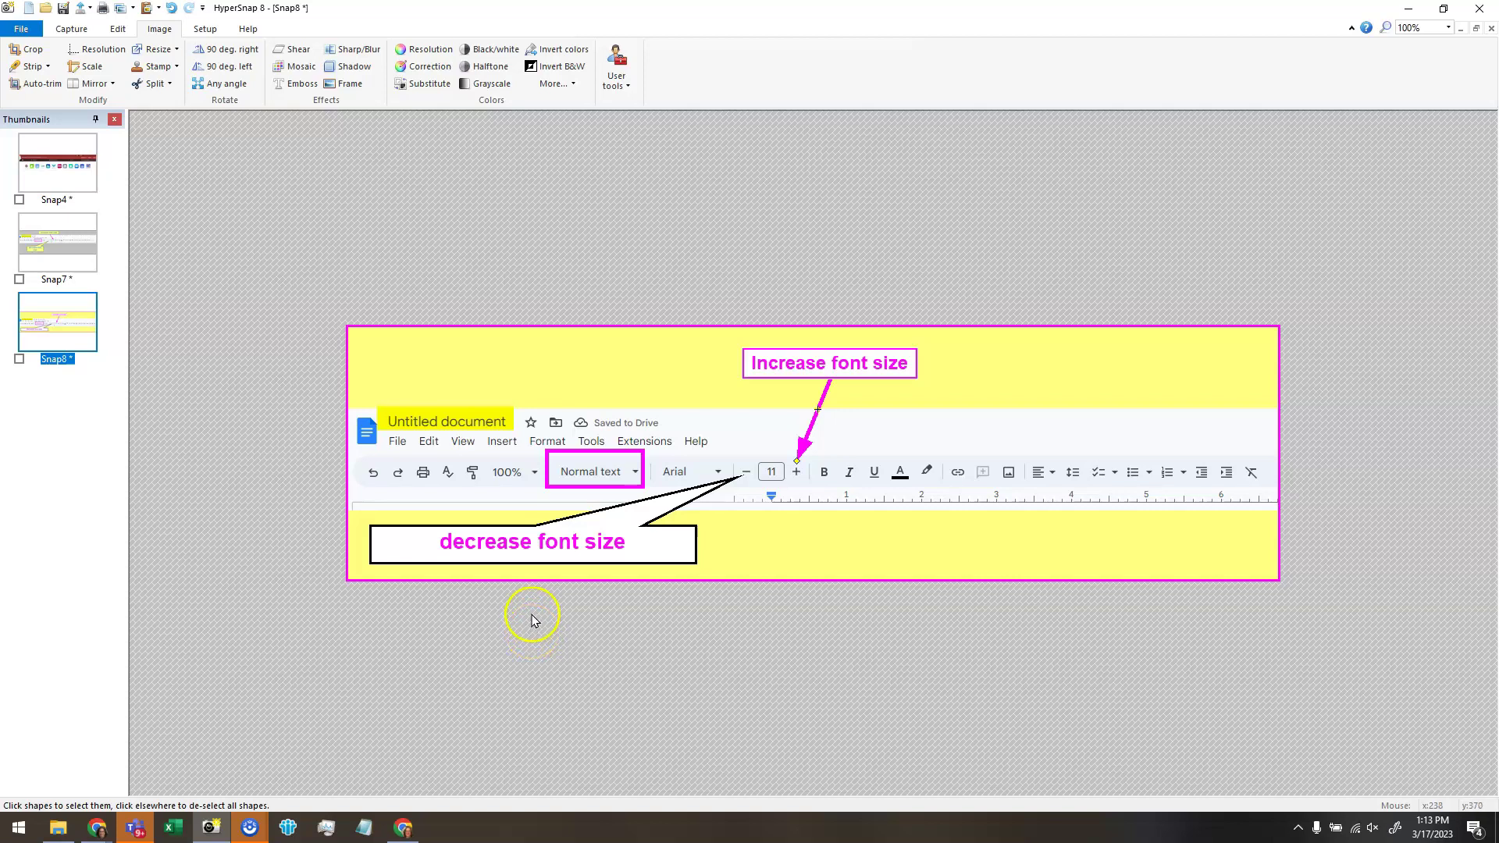
Paste the magenta-framed yellow callout screenshot into the Google Doc below the first image.
key(alt+Tab)
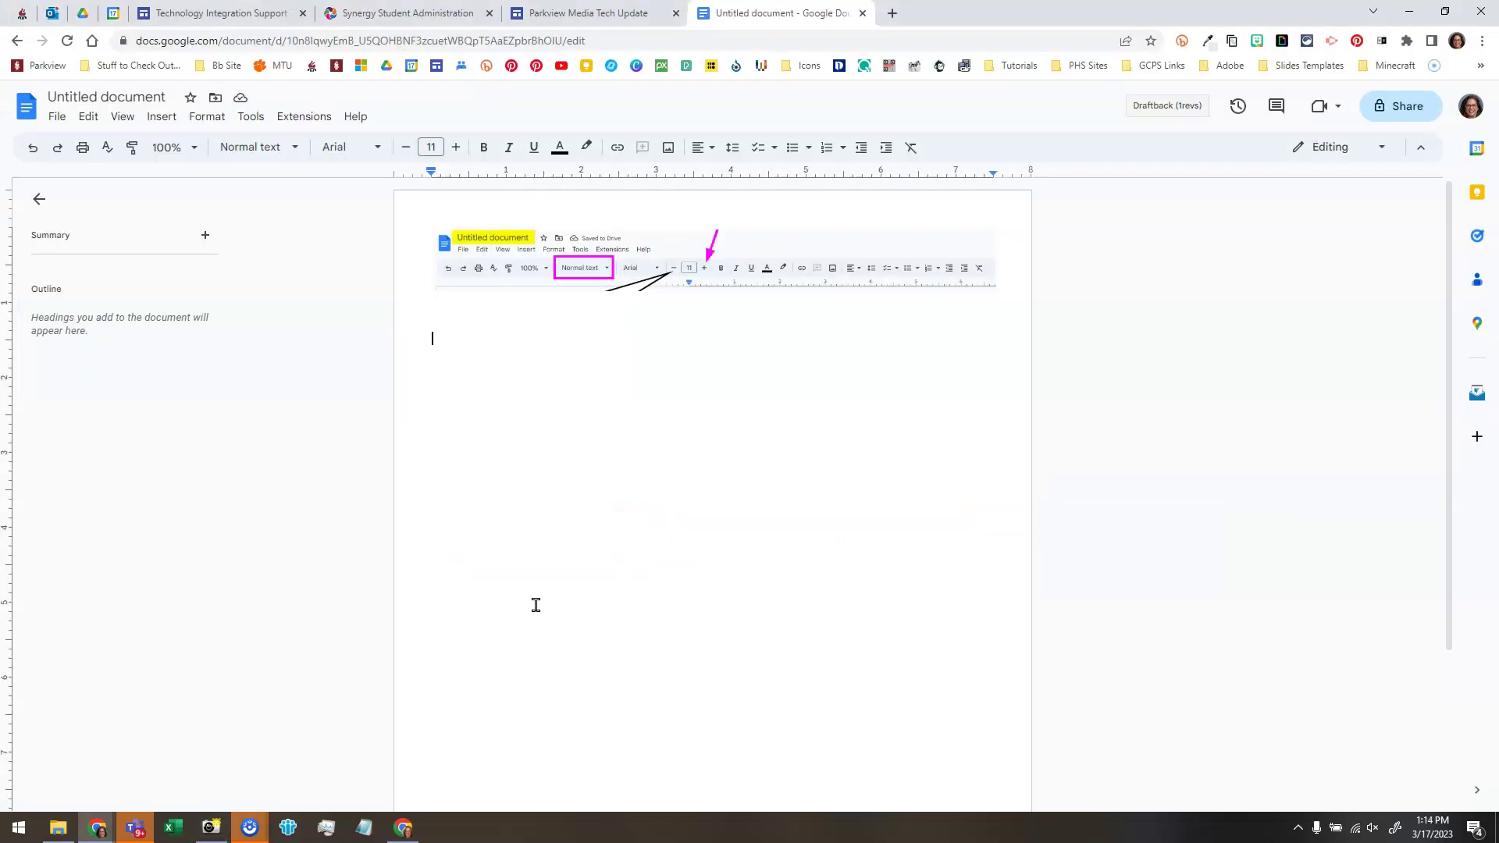
key(ctrl+v)
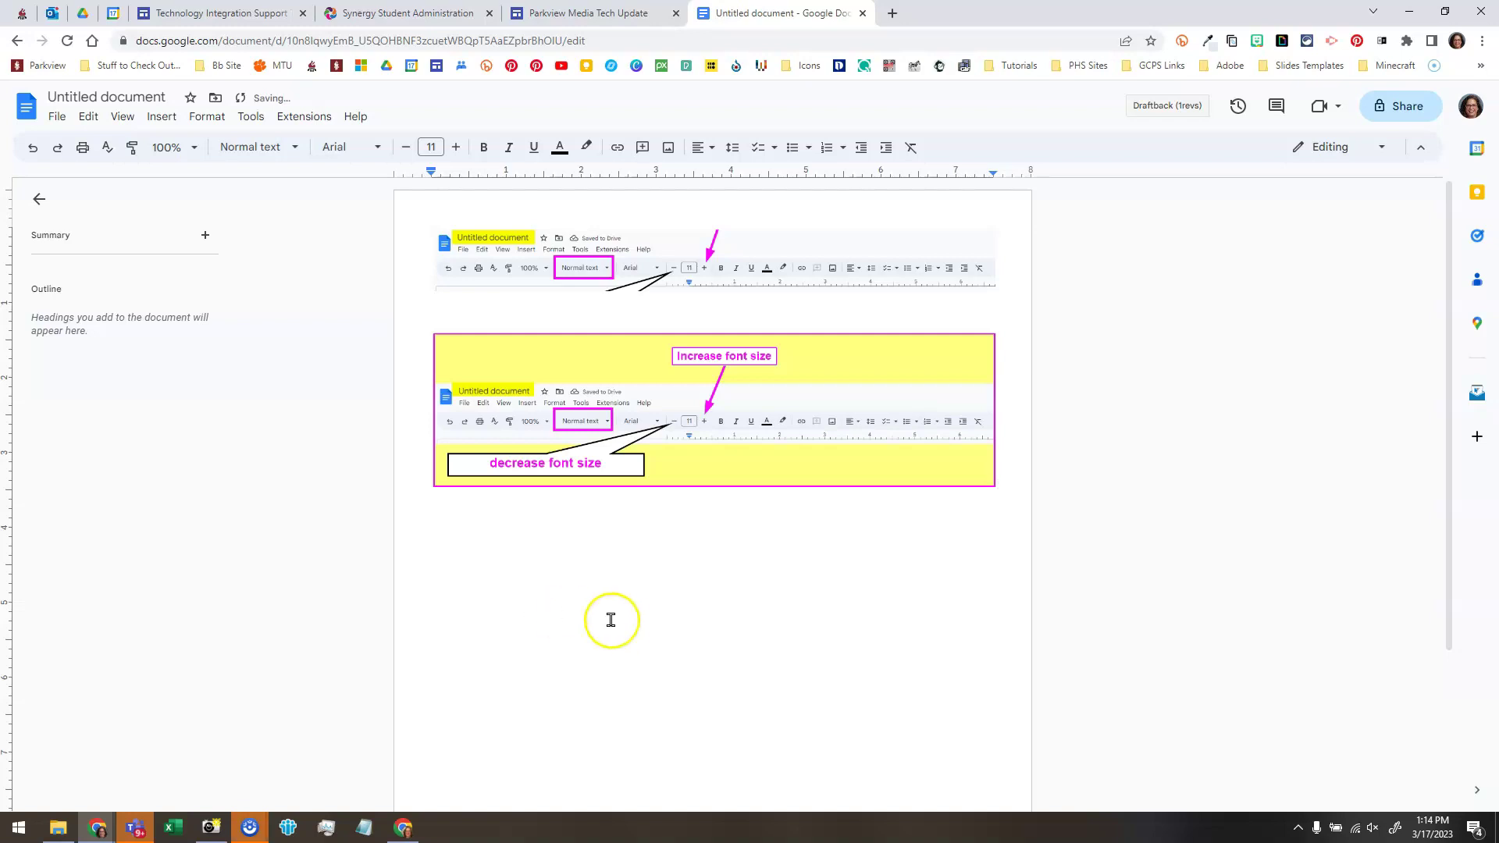